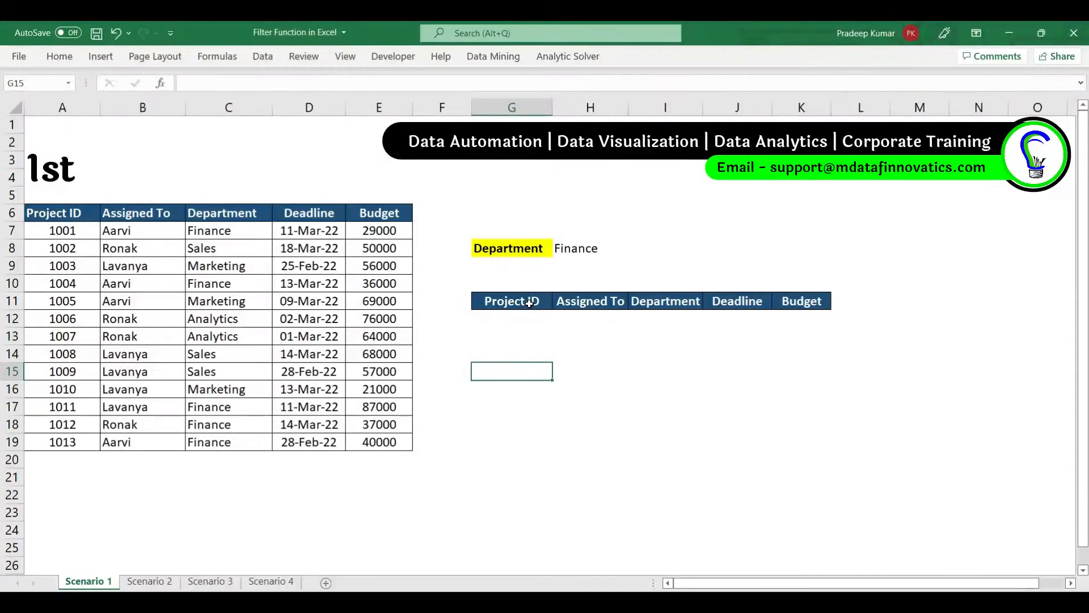
Examine the source table's columns from Project ID through Budget and the empty results headers beside it
click(530, 303)
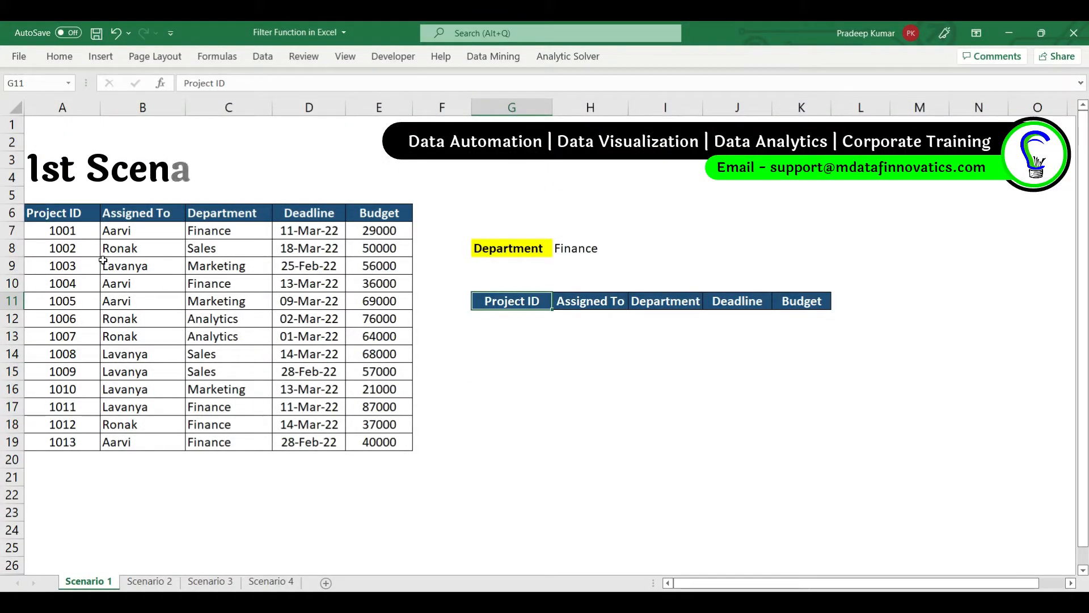
click(63, 215)
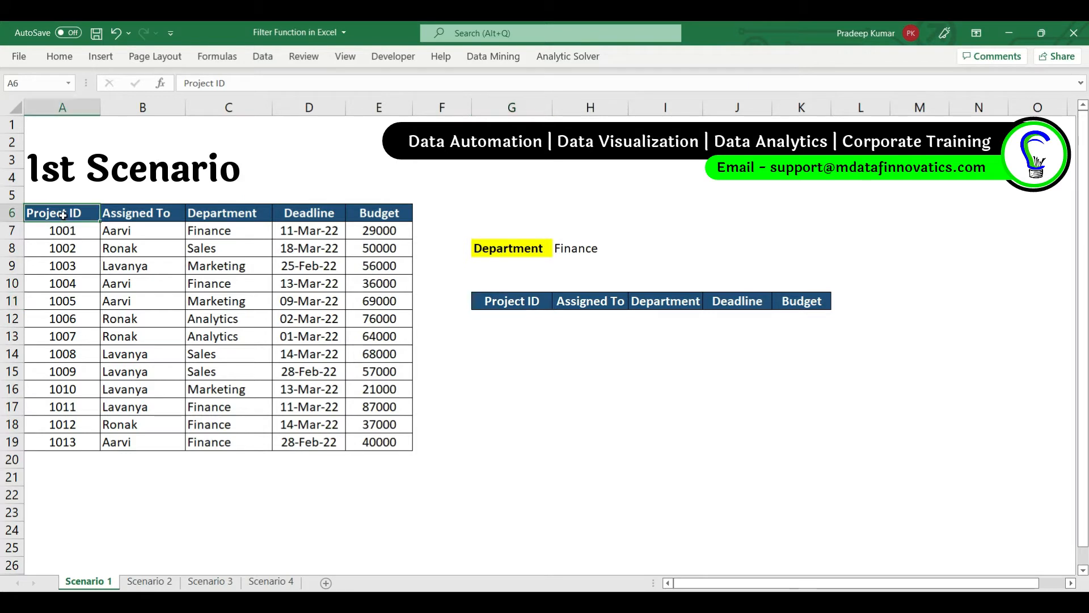
drag(63, 214, 63, 449)
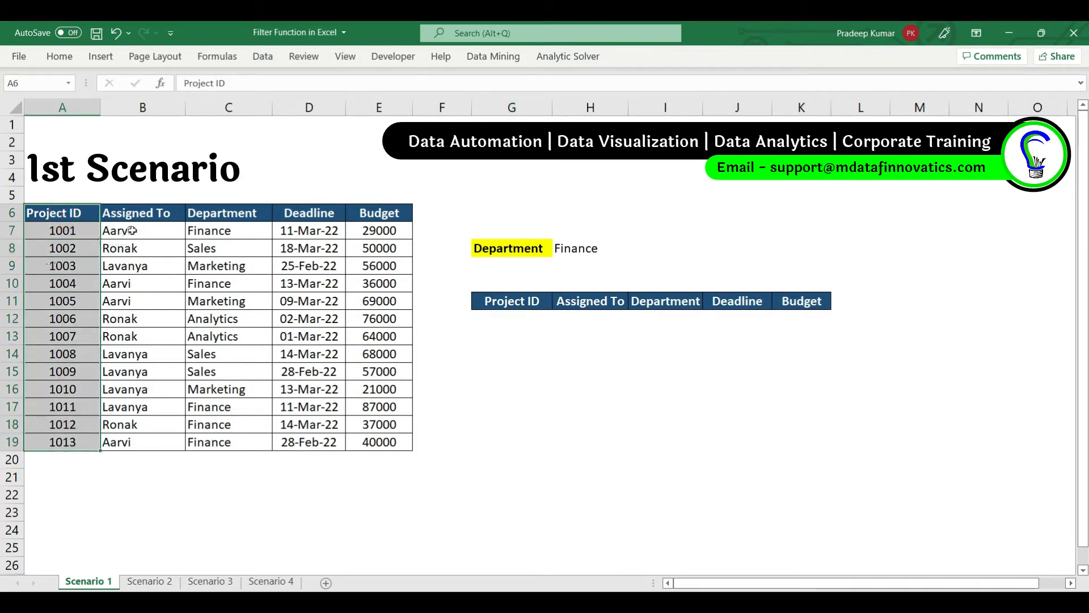
drag(140, 216, 149, 444)
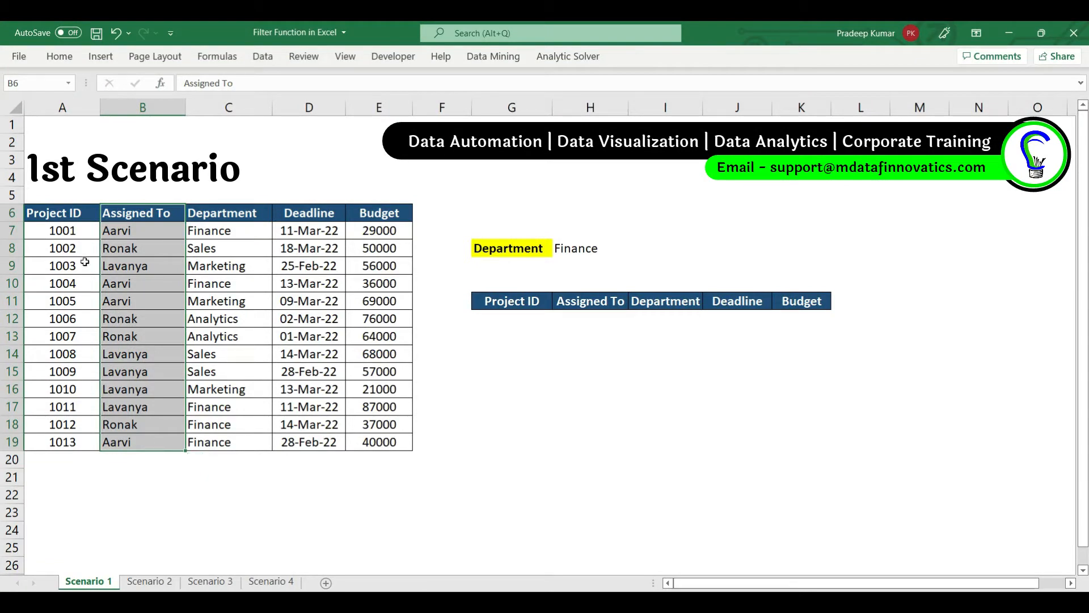
drag(219, 211, 229, 440)
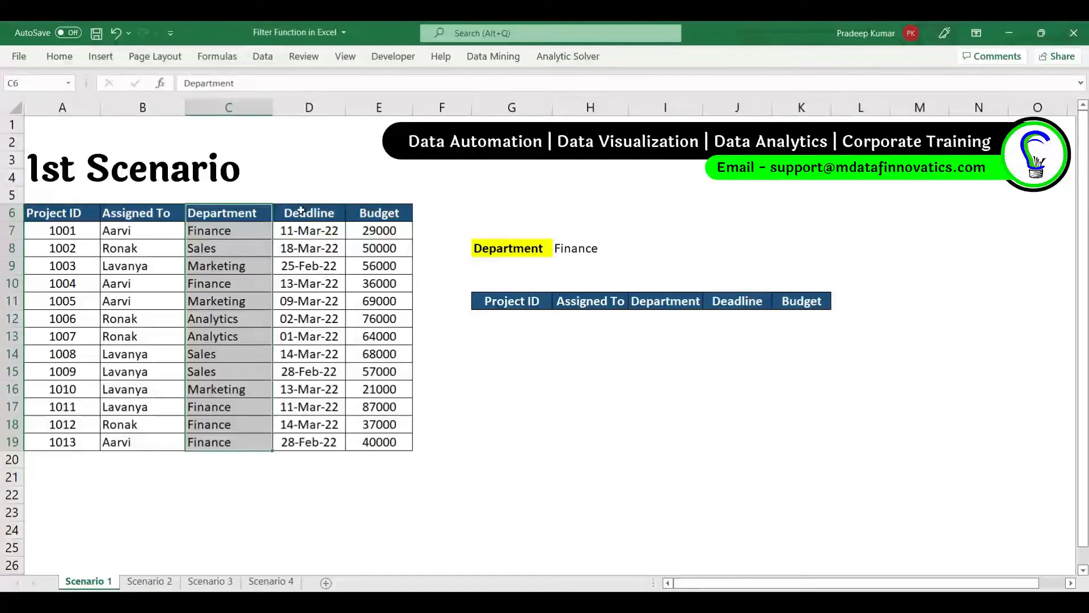
drag(301, 211, 306, 442)
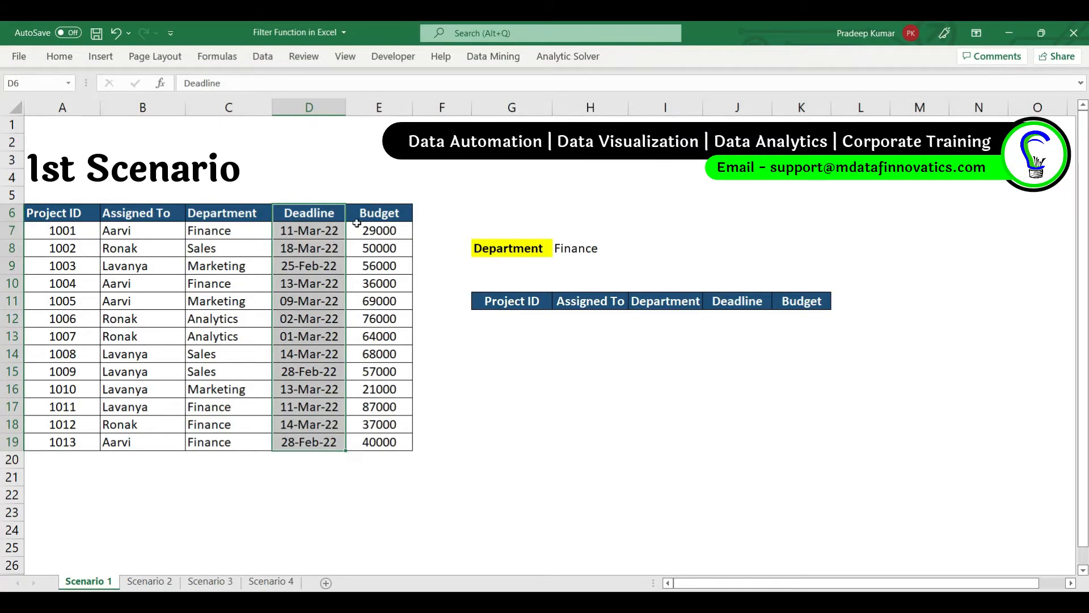
drag(371, 213, 54, 451)
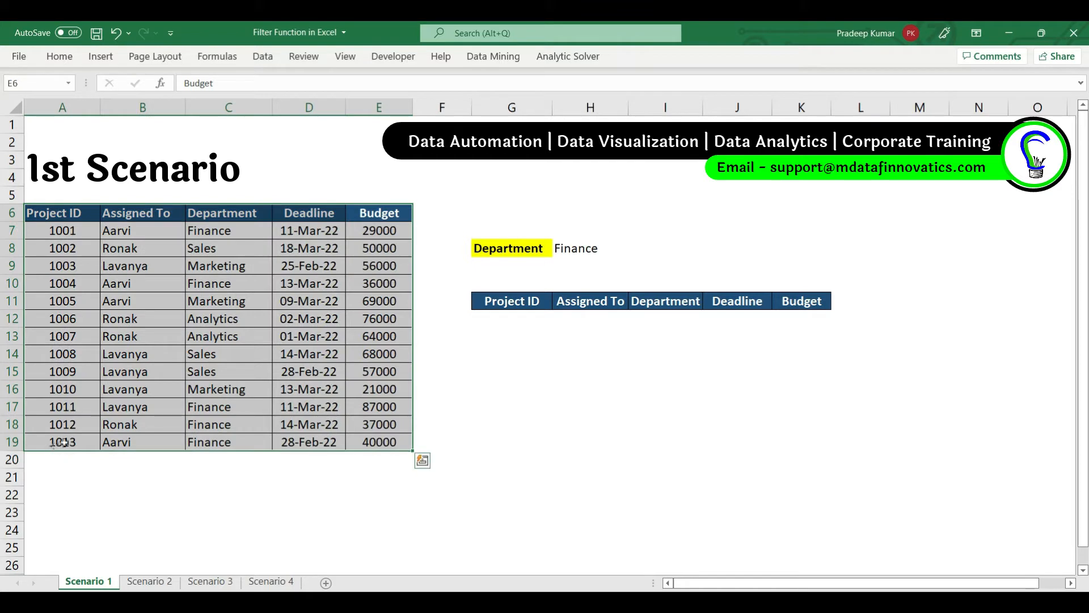
Check the department choices in cell H8, pick Finance, and highlight the empty results area G12:K20
click(581, 248)
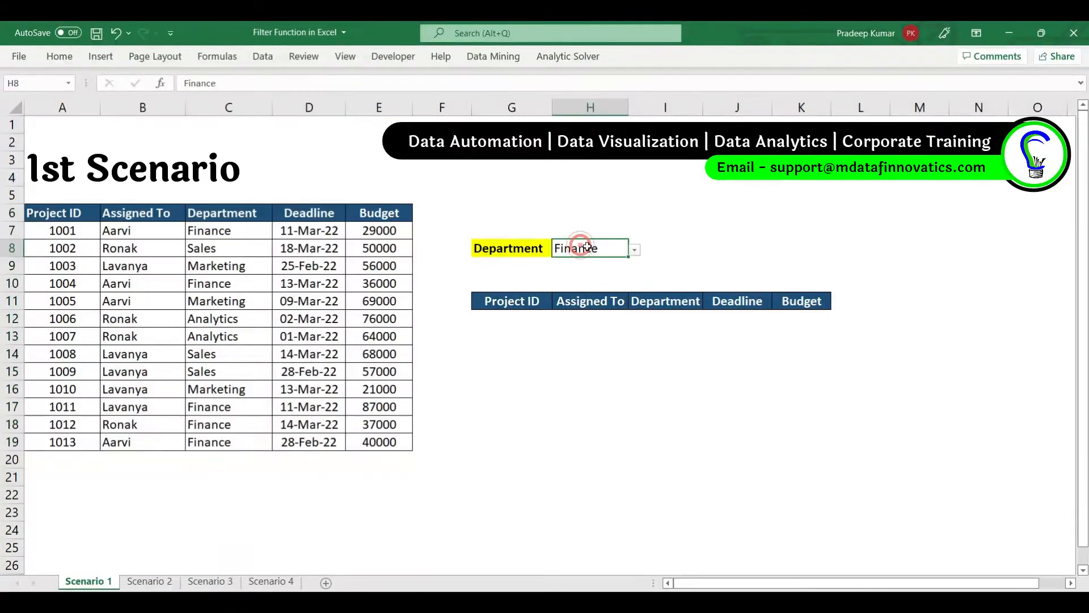
click(632, 250)
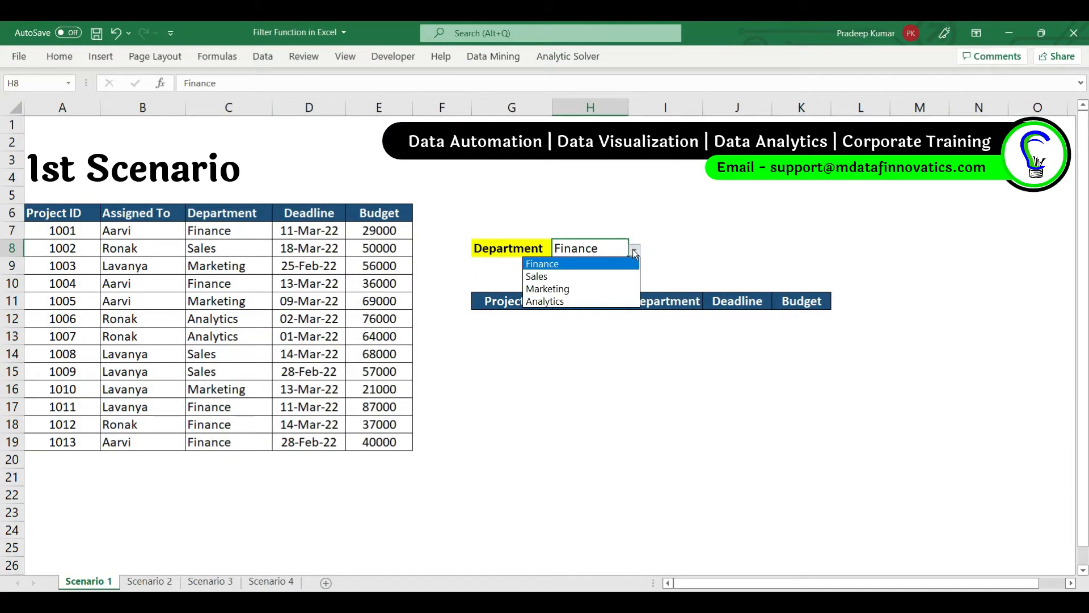
click(591, 263)
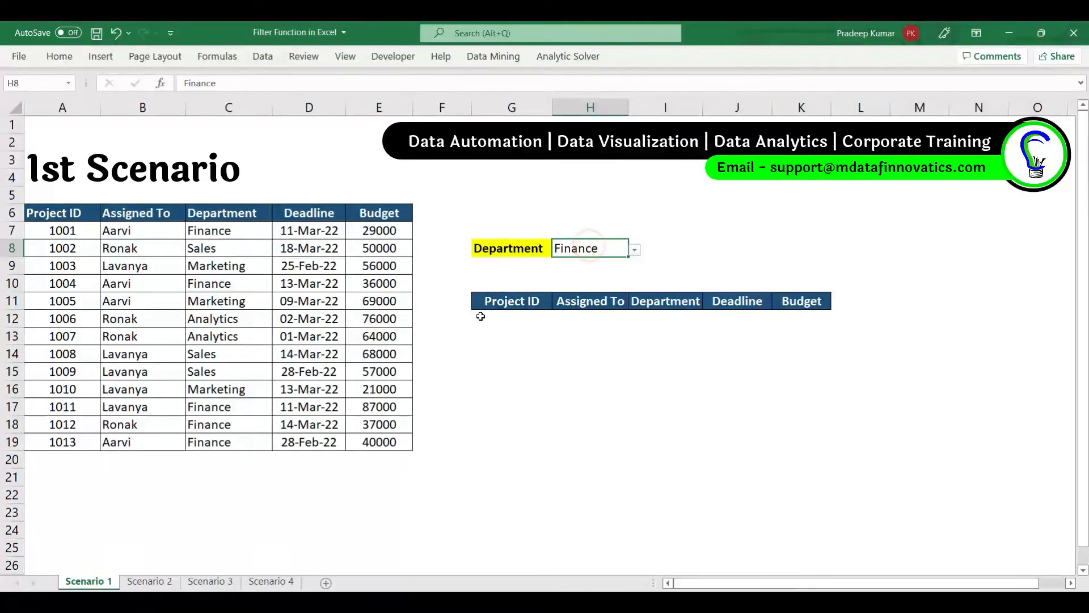
drag(493, 316, 796, 465)
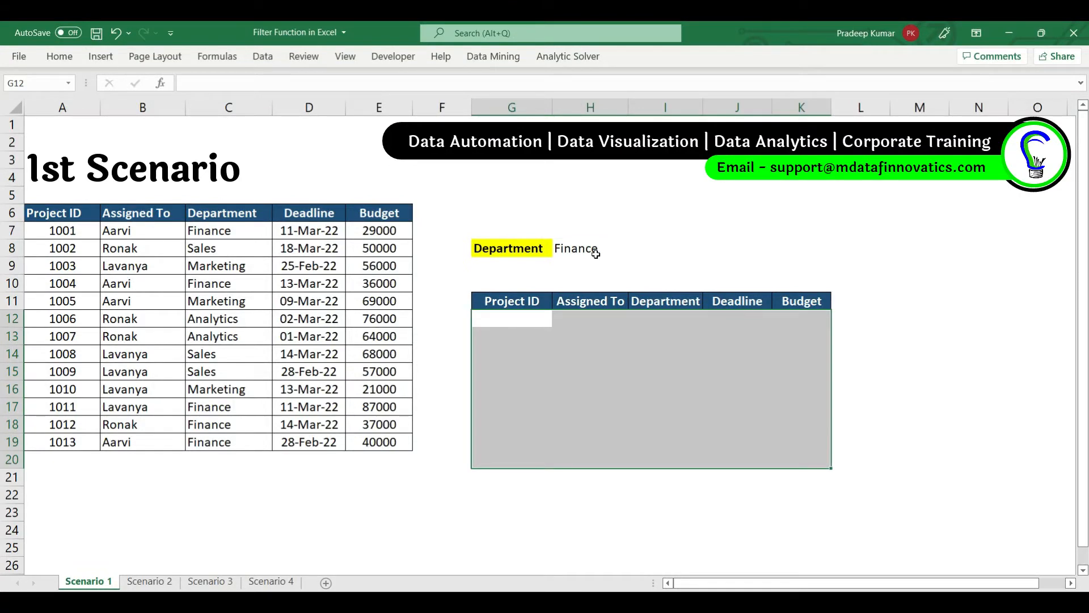
Temporarily filter the source table's Department column to Finance, and remove the filter after reviewing the rows
click(70, 217)
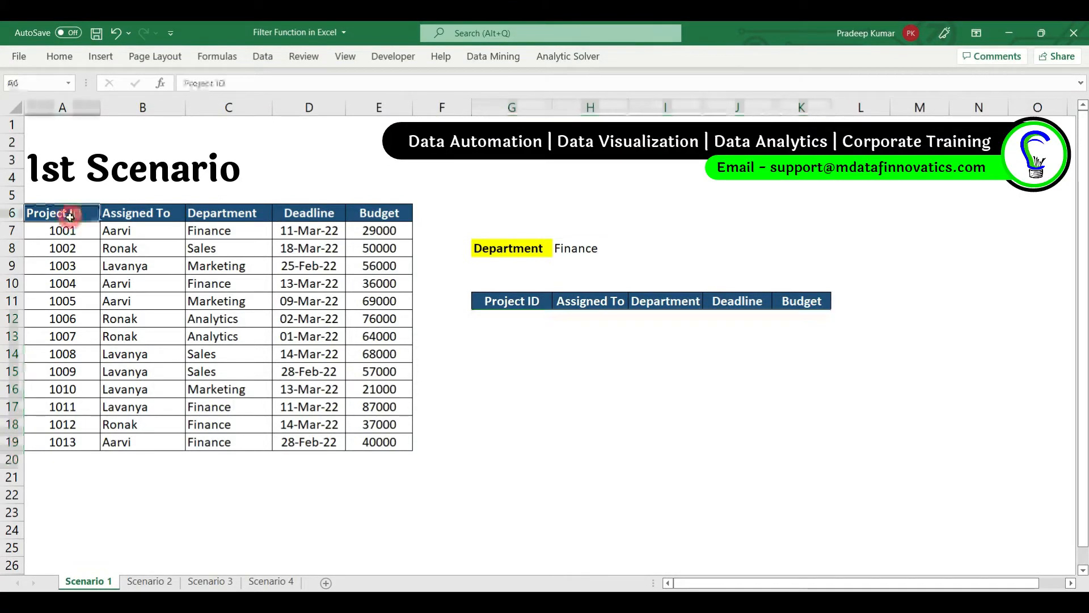
key(ctrl+shift+l)
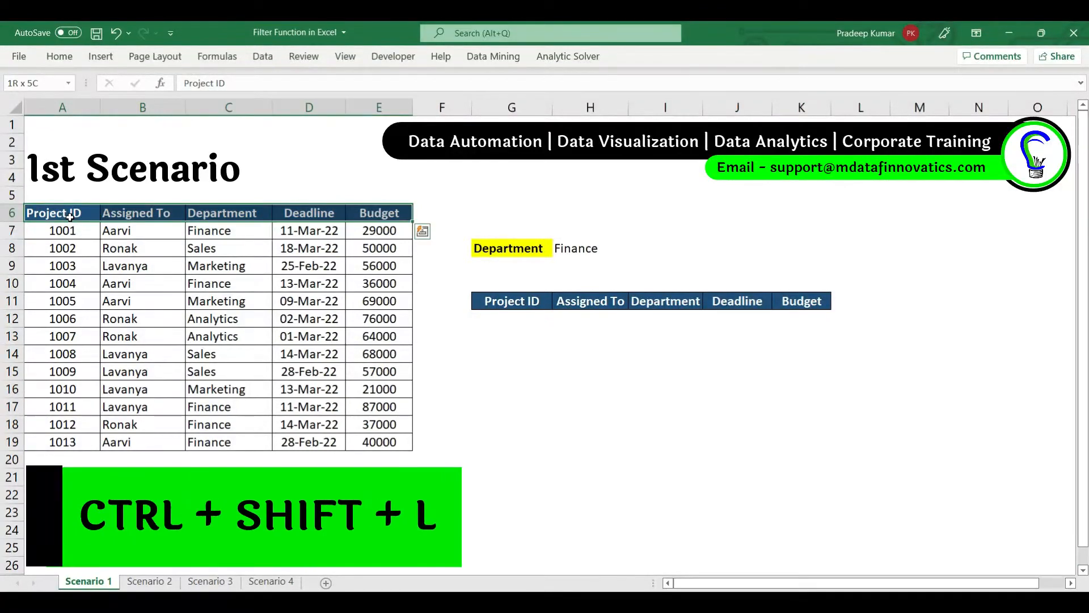
key(Right)
key(Right)
key(alt+Down)
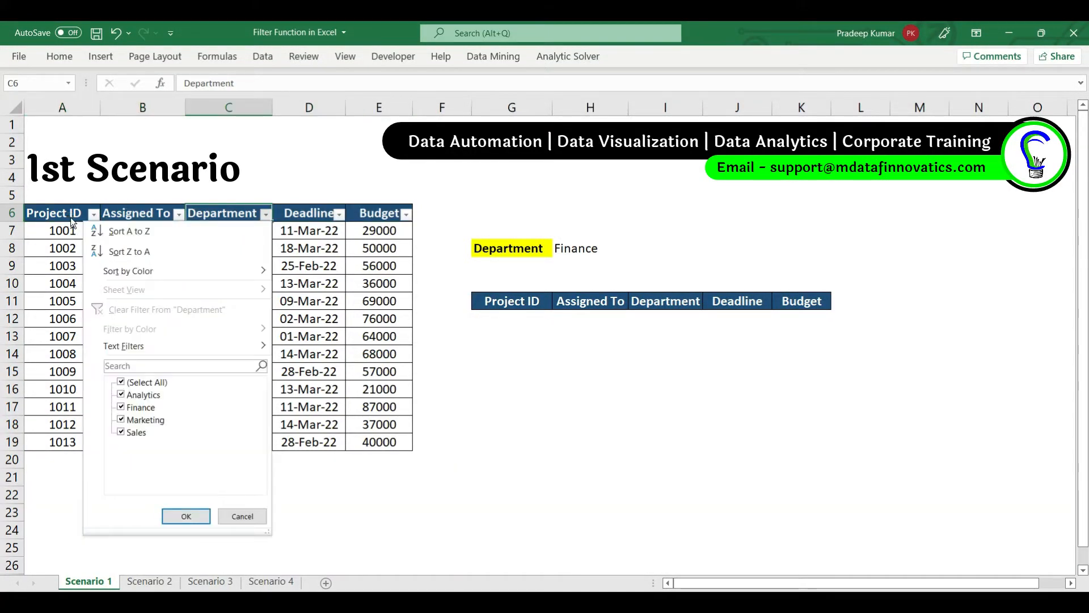
click(130, 380)
click(132, 406)
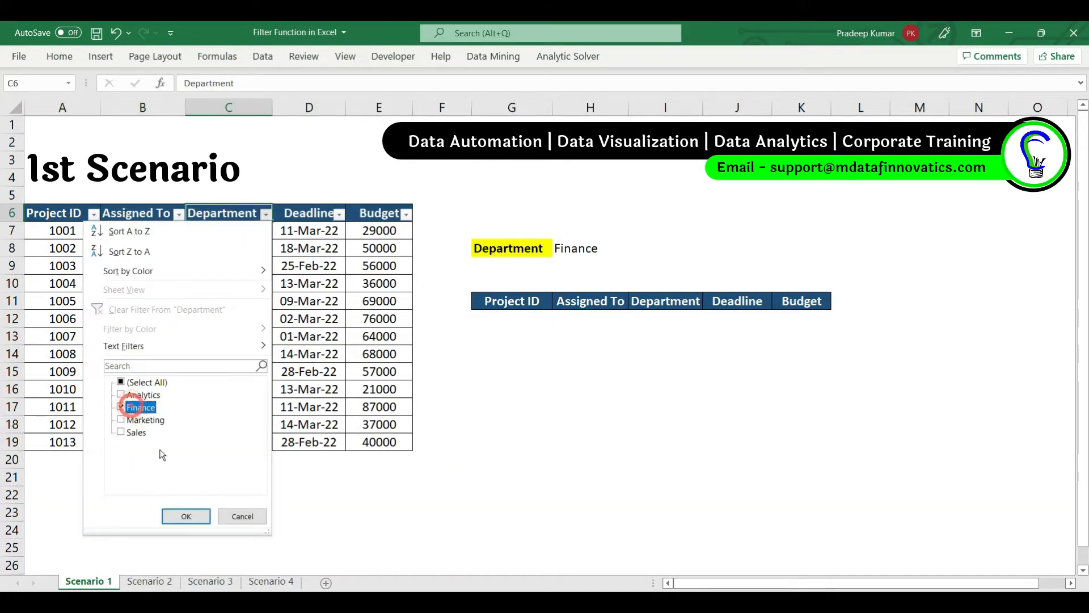
click(184, 516)
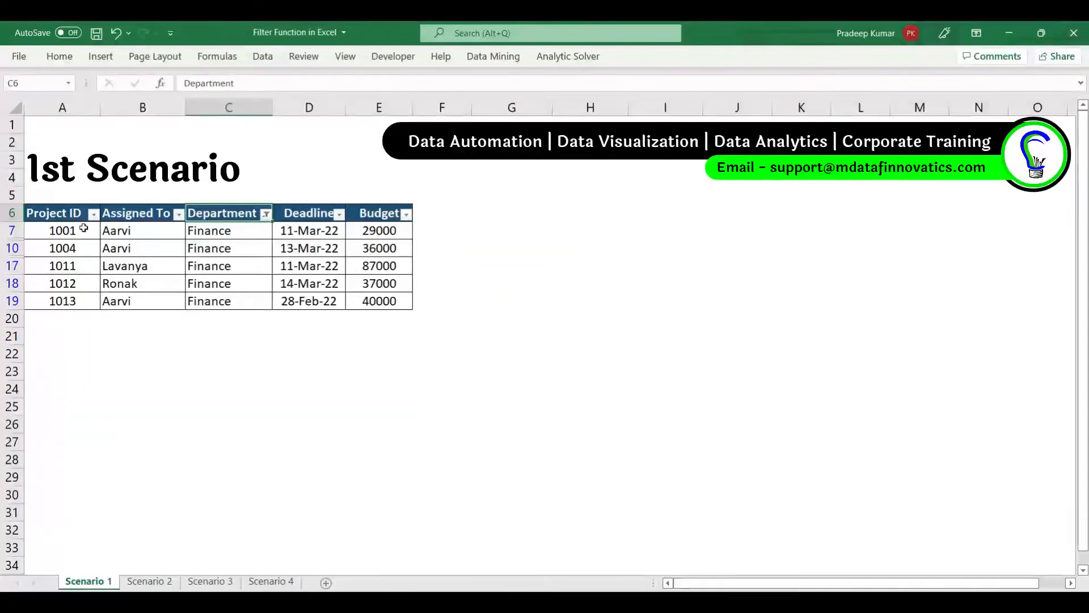
drag(63, 212, 389, 299)
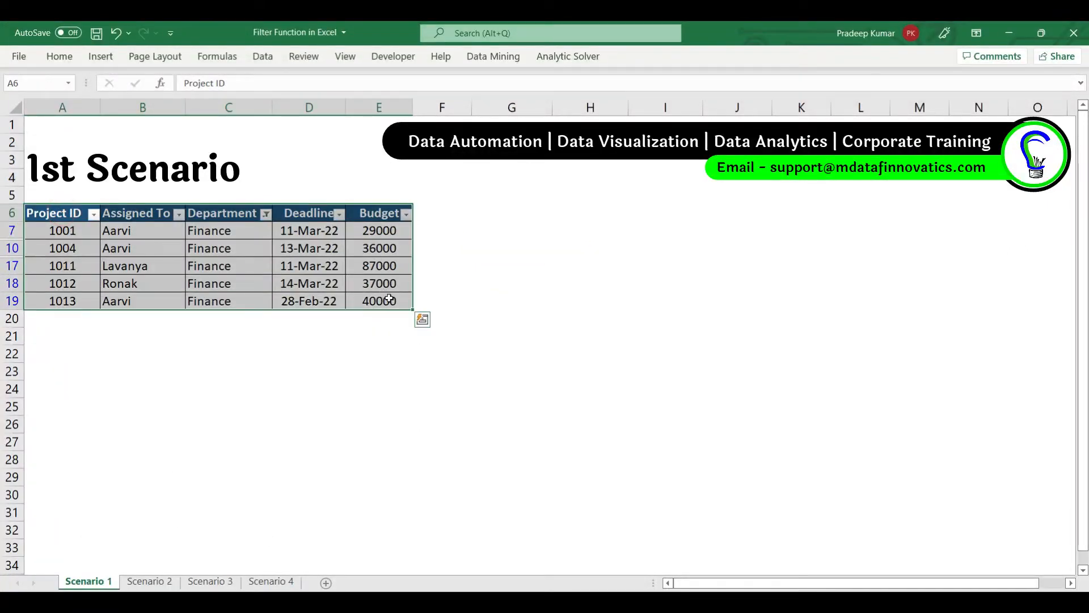
click(378, 214)
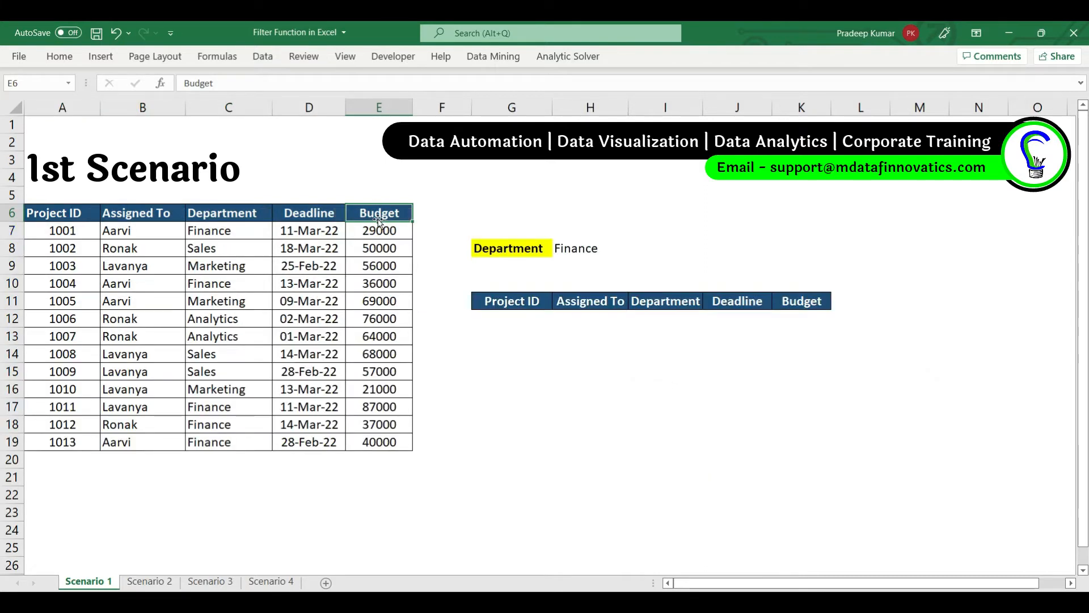
Enter =FILTER(A7:E19,C7:C19=H8) in cell G12 to extract the projects of the department chosen in H8
double_click(496, 318)
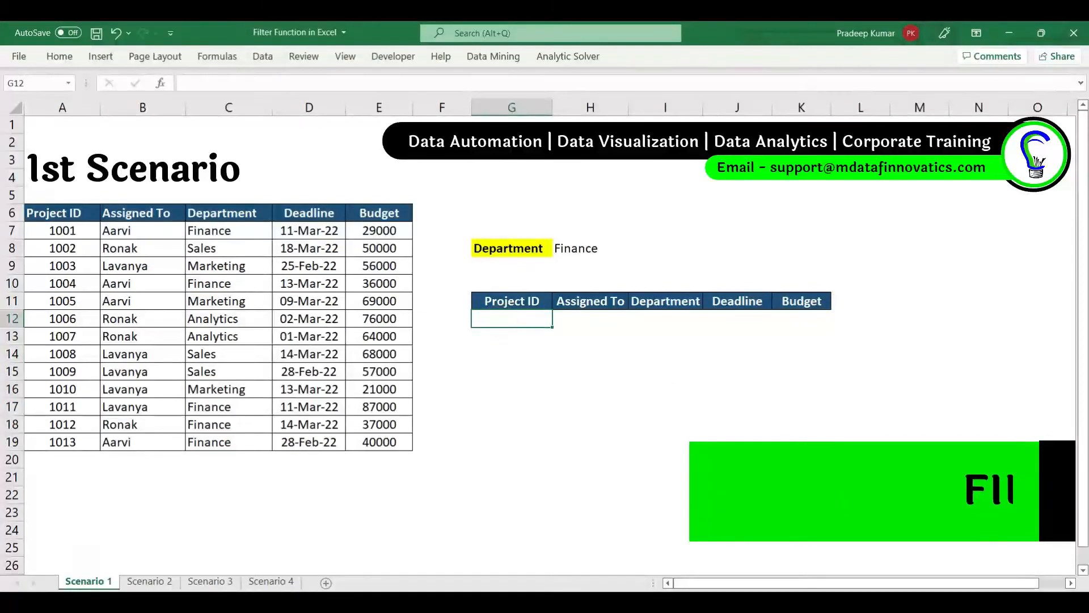
text(=filter)
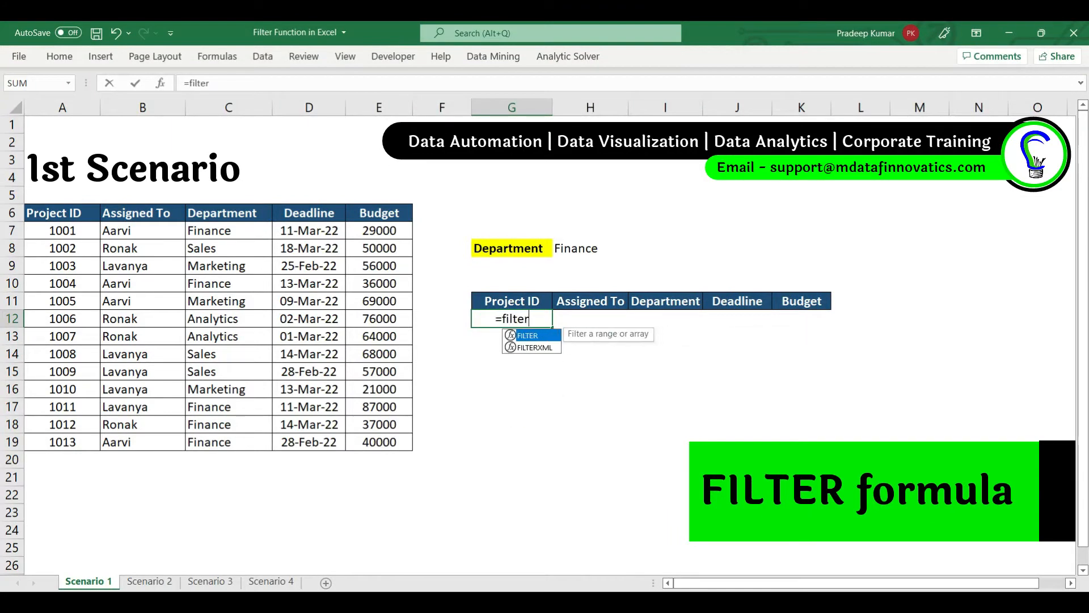
key(Tab)
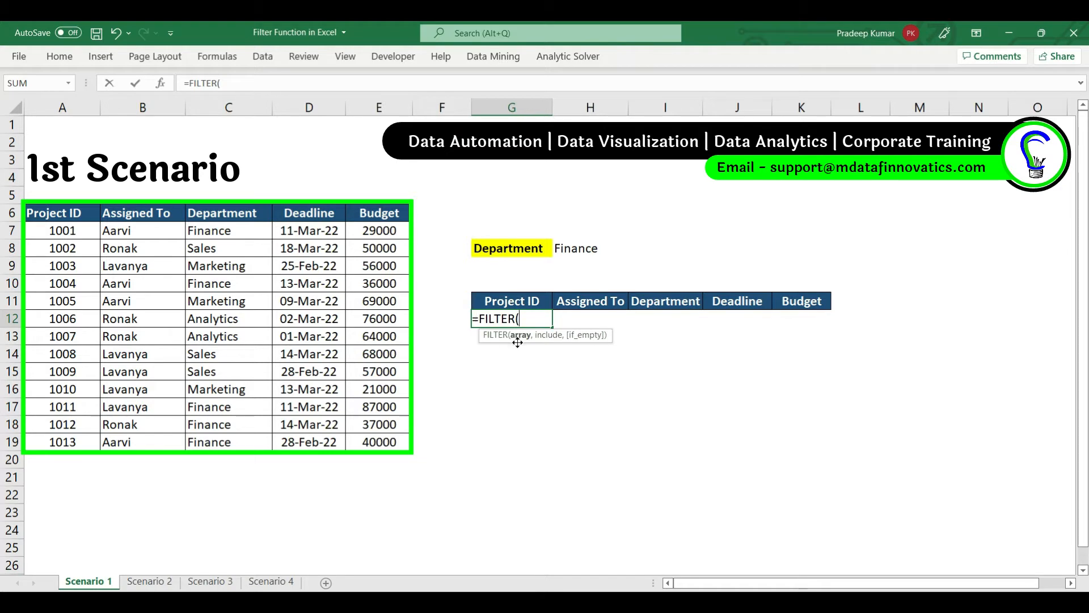
drag(75, 226, 379, 442)
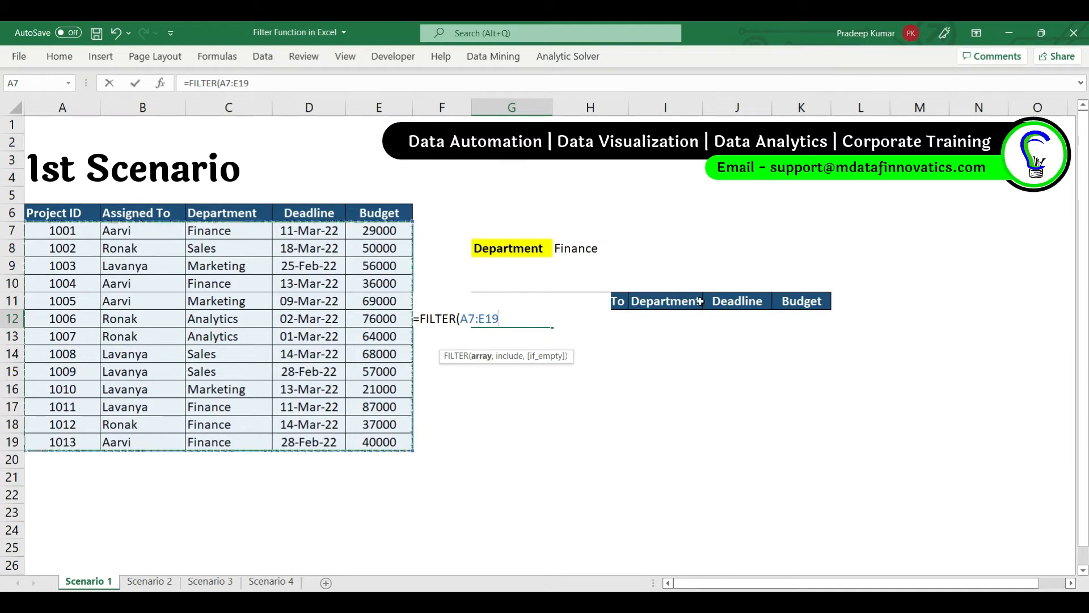
text(,)
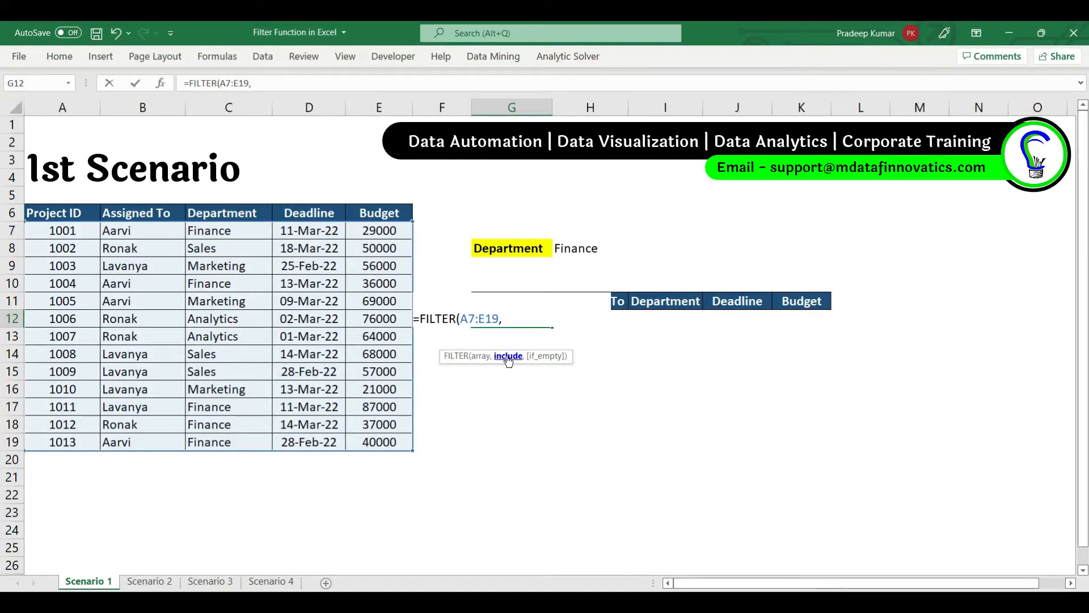
drag(238, 230, 246, 447)
text(=)
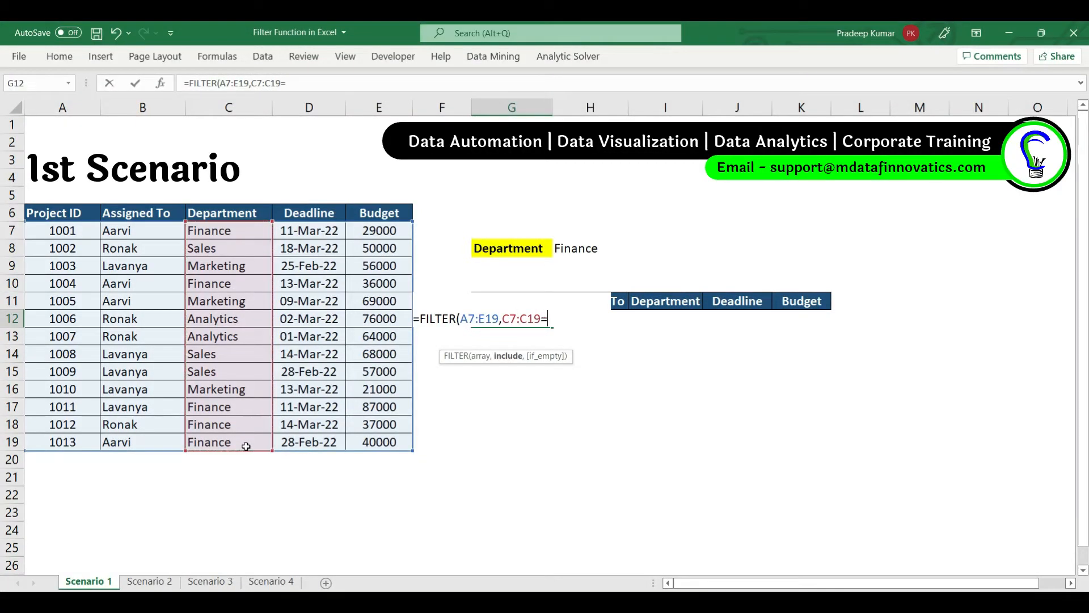
click(577, 248)
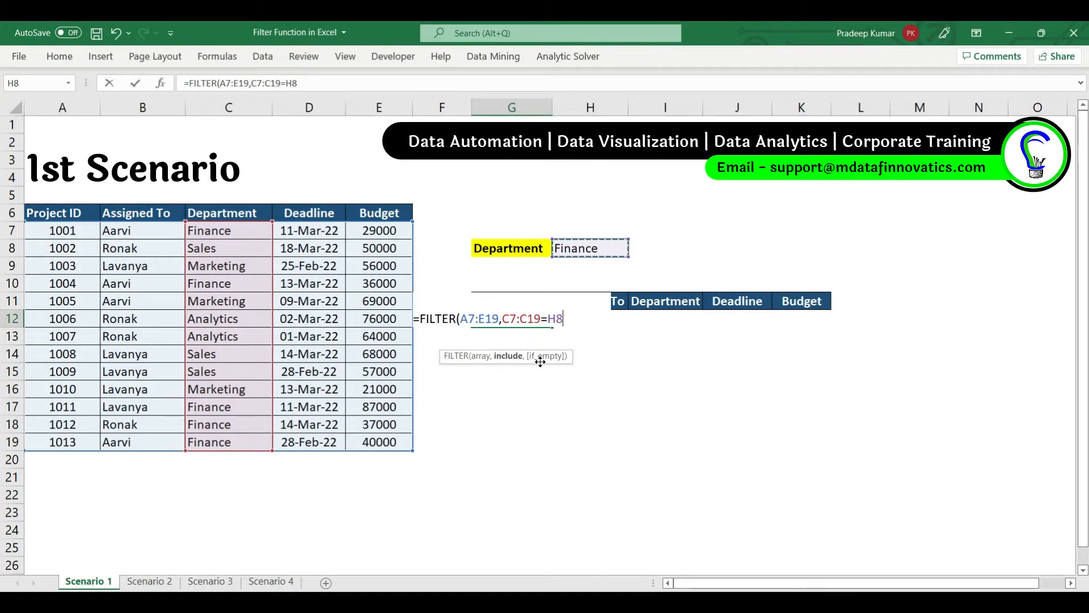
text())
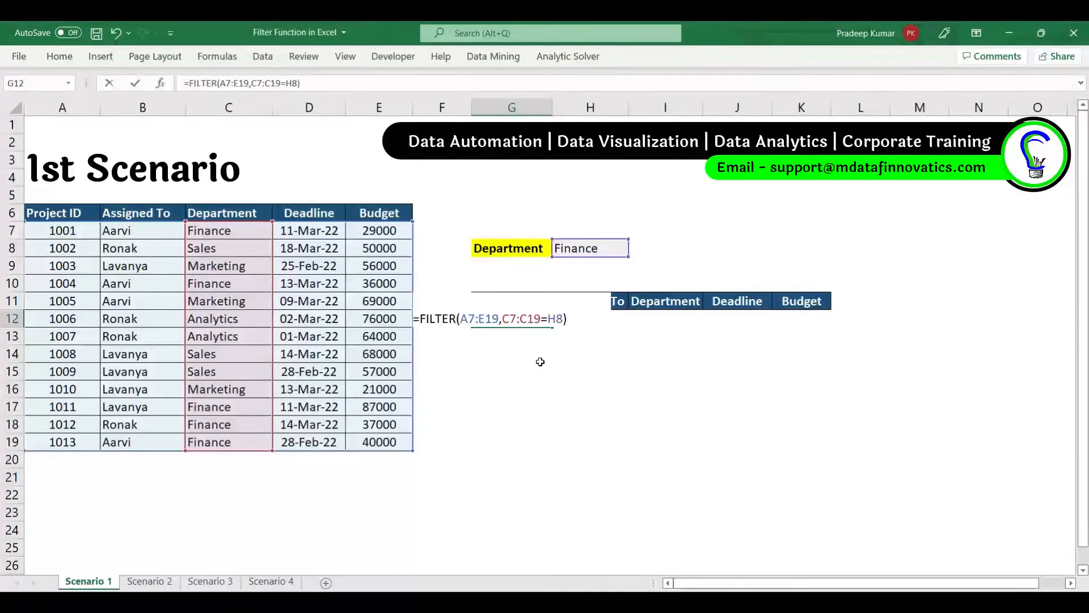
key(Return)
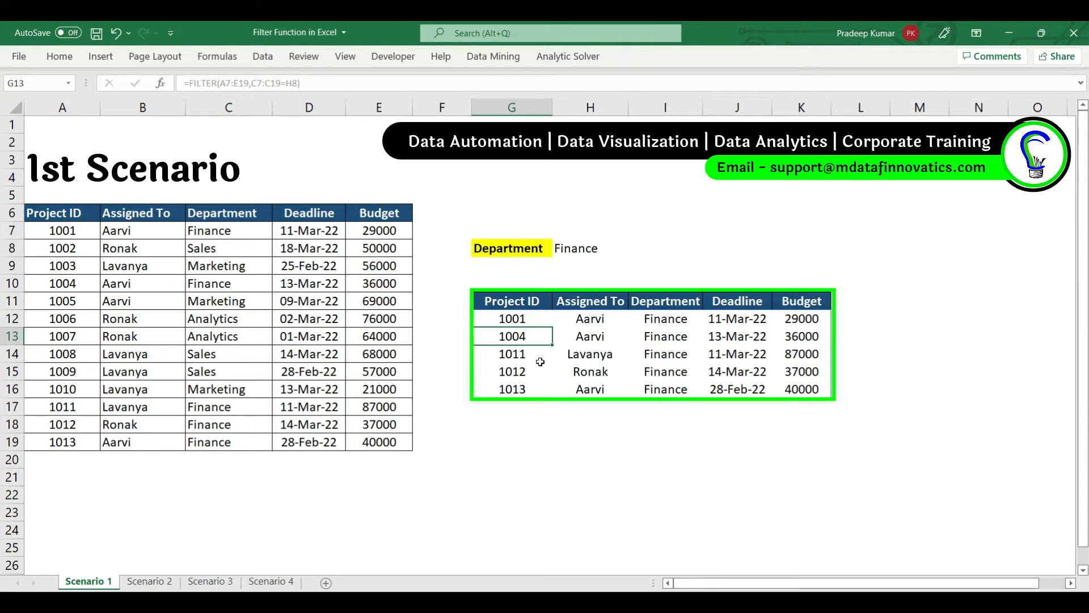
Inspect the extracted rows in G12:K16 and the FILTER formula in G12 without changing it
drag(540, 318, 783, 392)
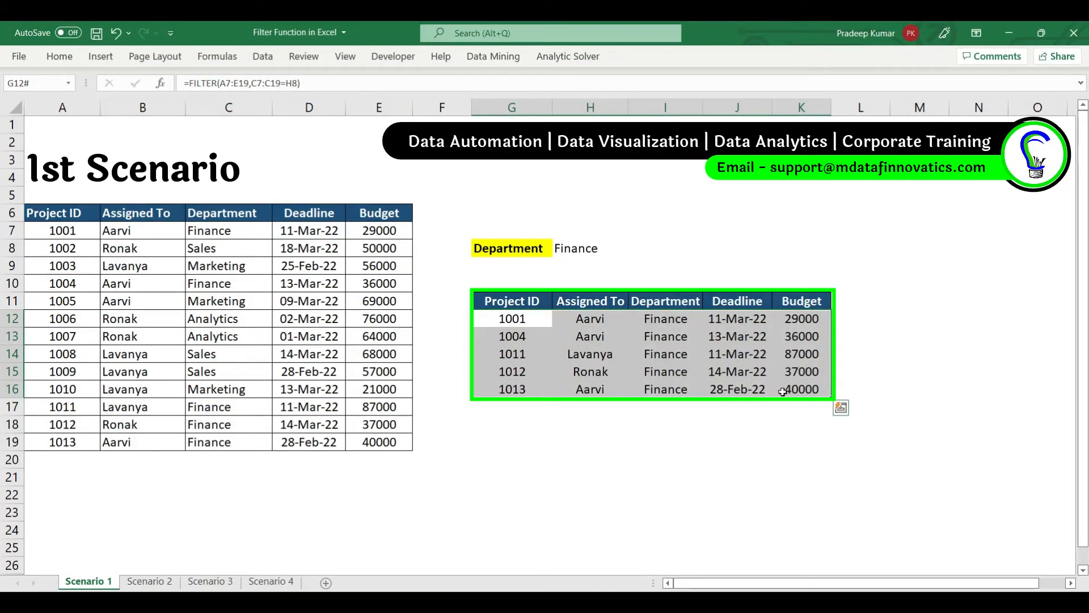
click(514, 319)
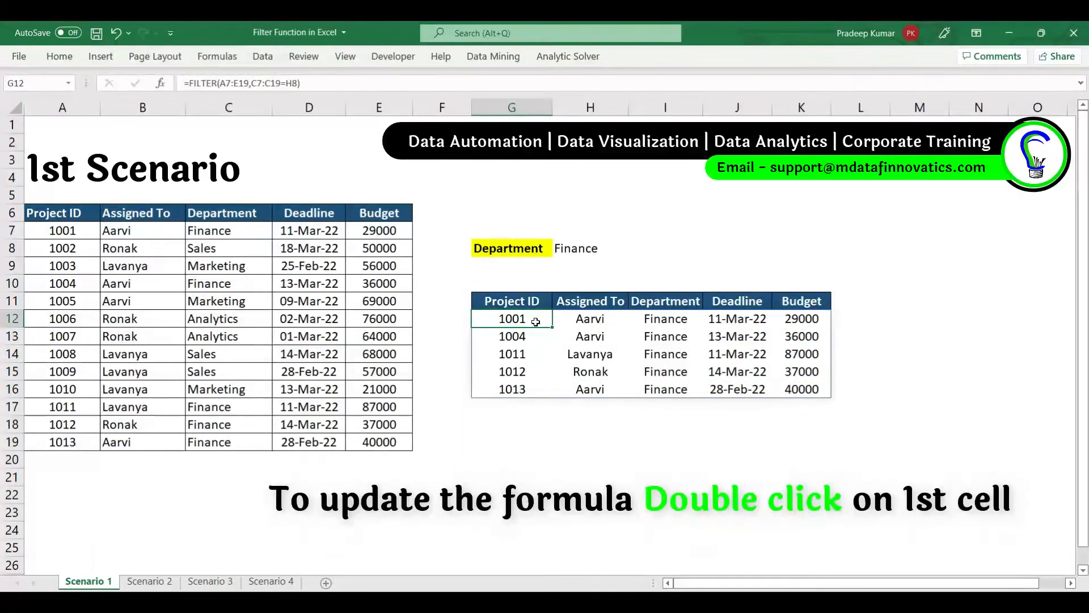
double_click(534, 319)
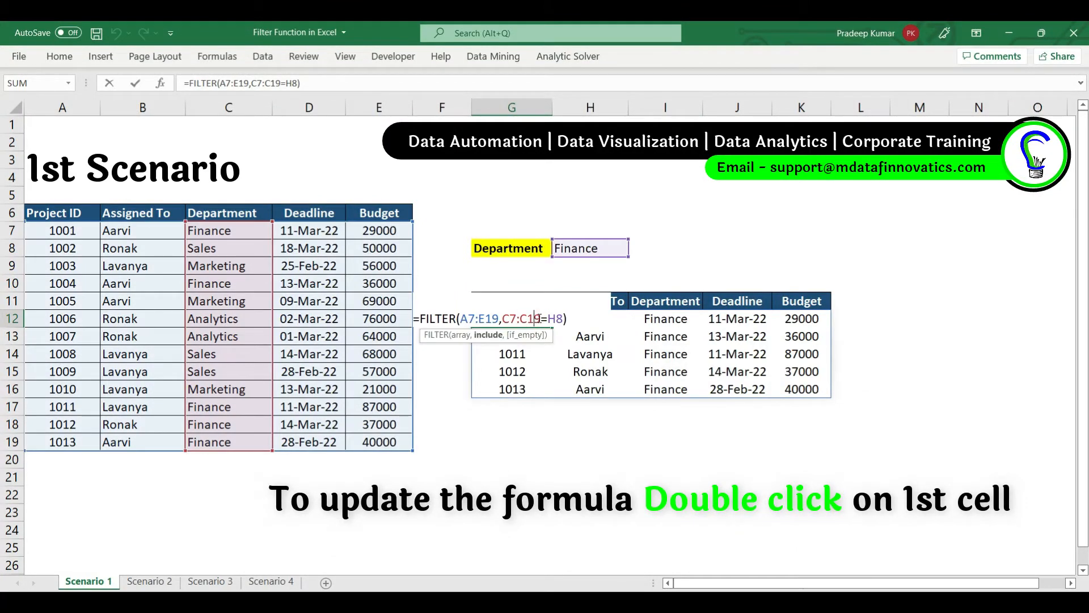
key(Escape)
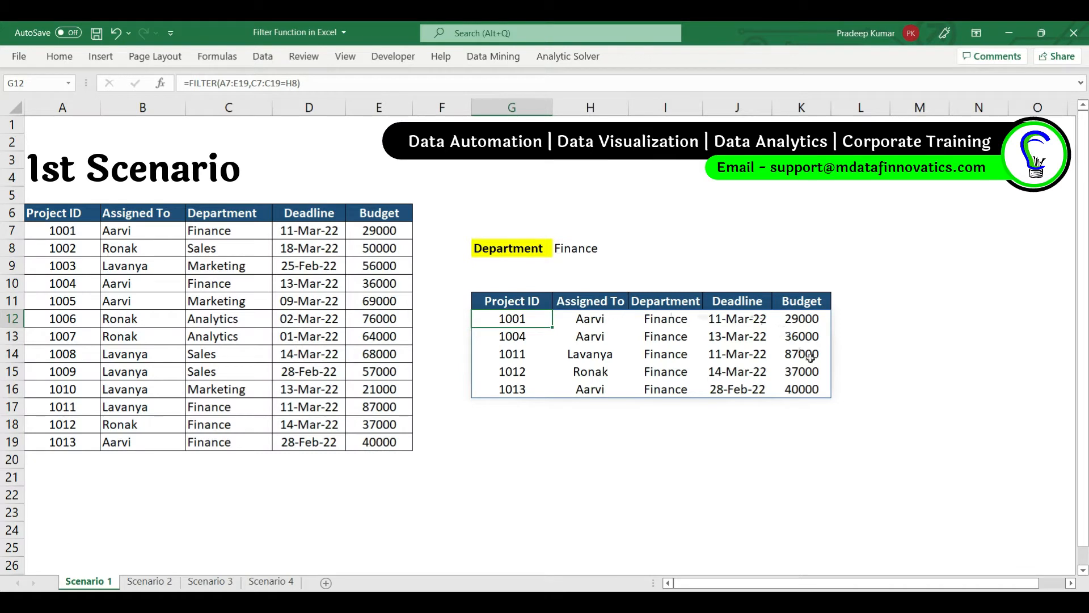
Try to delete individual Deadline values in cells J14, J15 and J16 of the FILTER results
click(740, 355)
key(BackSpace)
click(738, 373)
key(BackSpace)
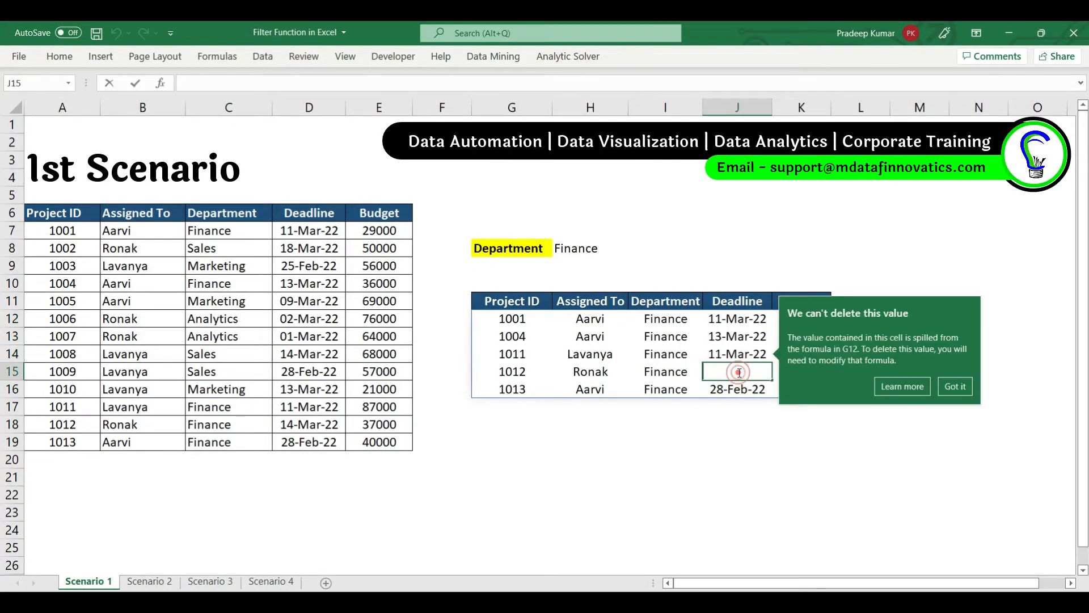
click(730, 390)
key(BackSpace)
click(735, 410)
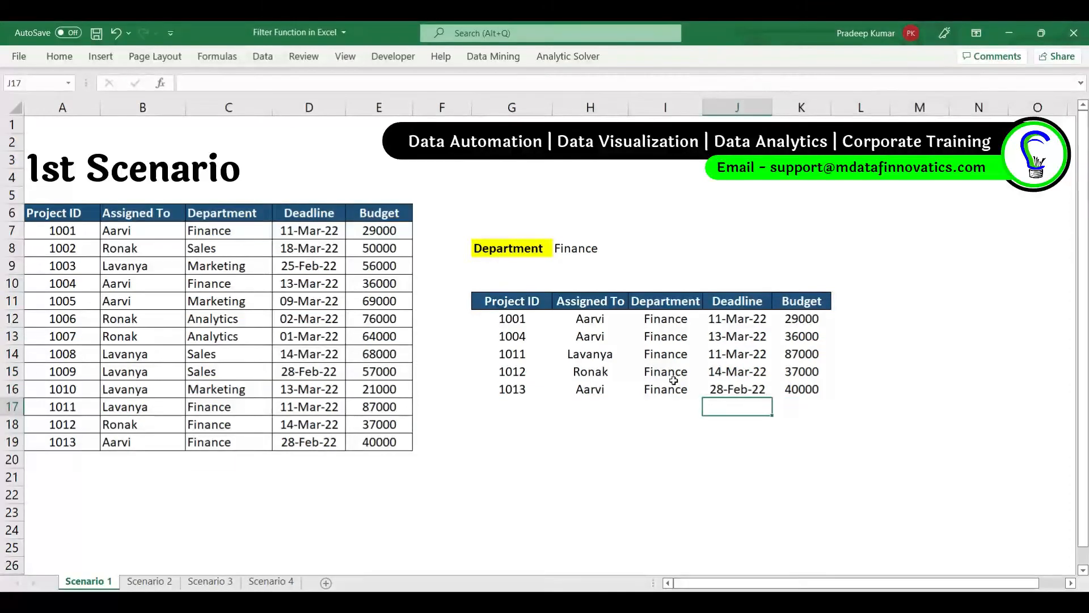
Change the department selected in H8 to Marketing
double_click(531, 316)
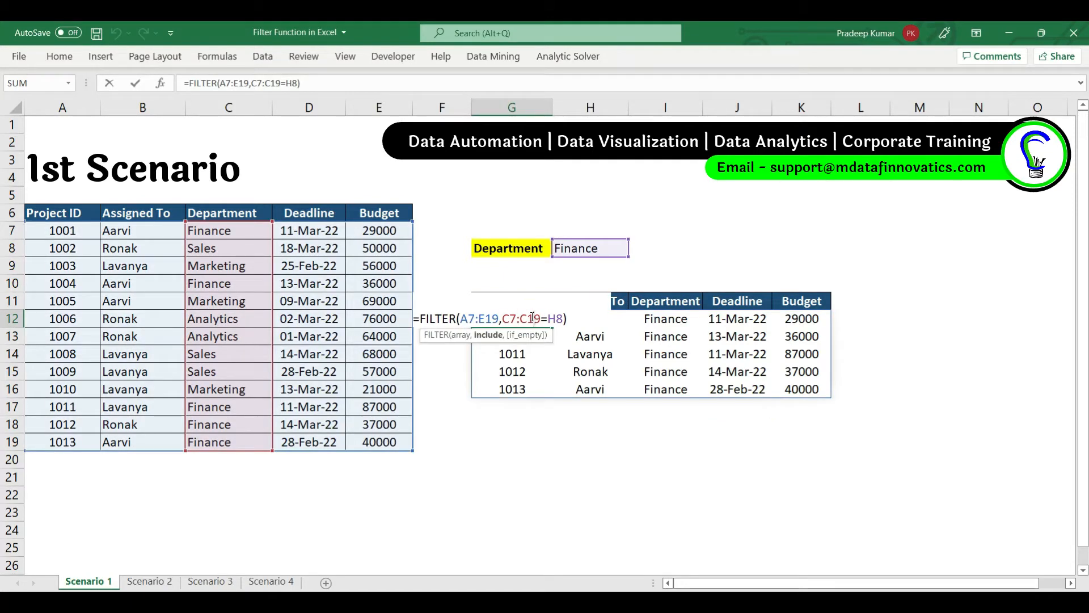
click(603, 244)
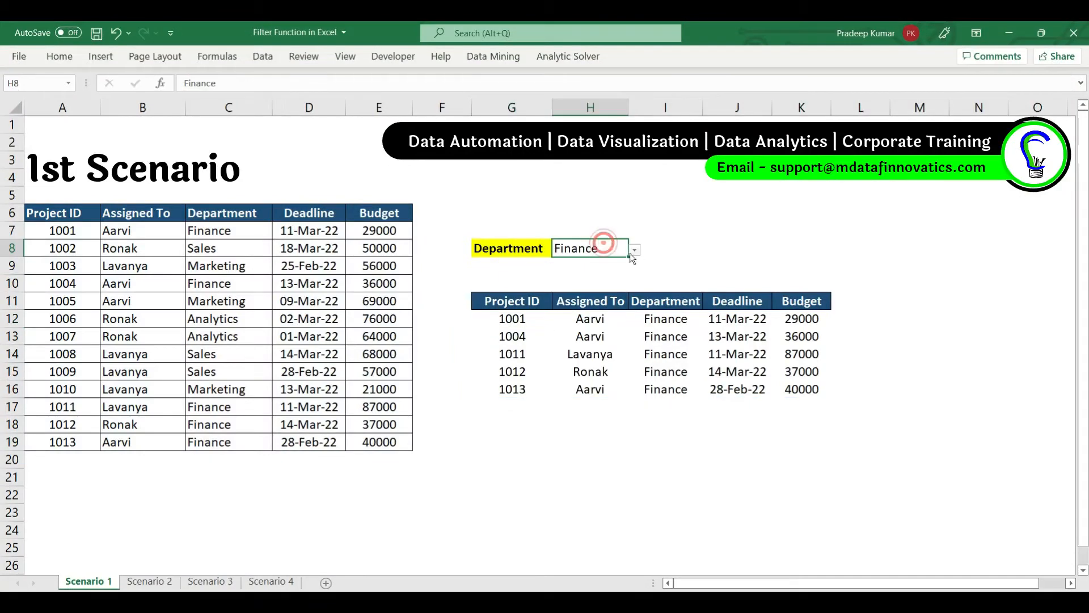
click(635, 250)
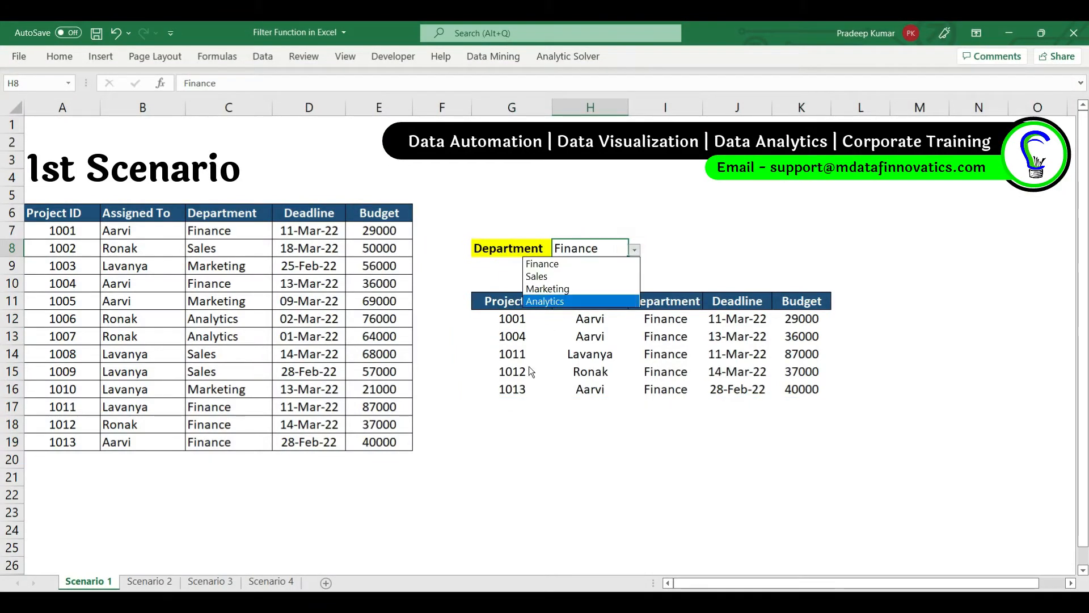
click(547, 288)
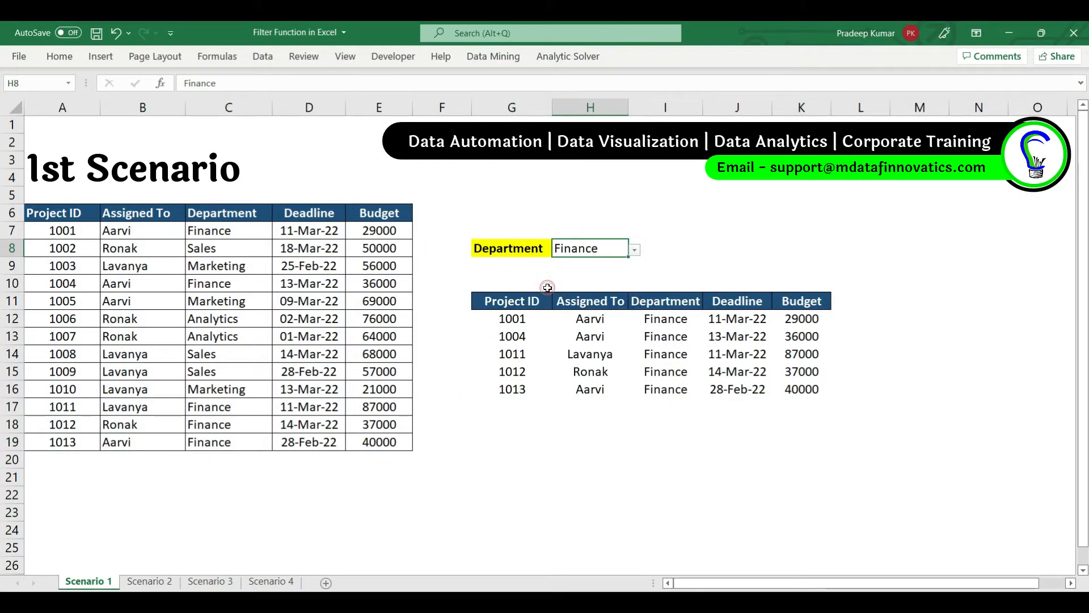
Compare the extracted Marketing rows in G12:K14 with the source table in A6:E19
drag(533, 318, 798, 350)
click(69, 219)
drag(68, 218, 389, 435)
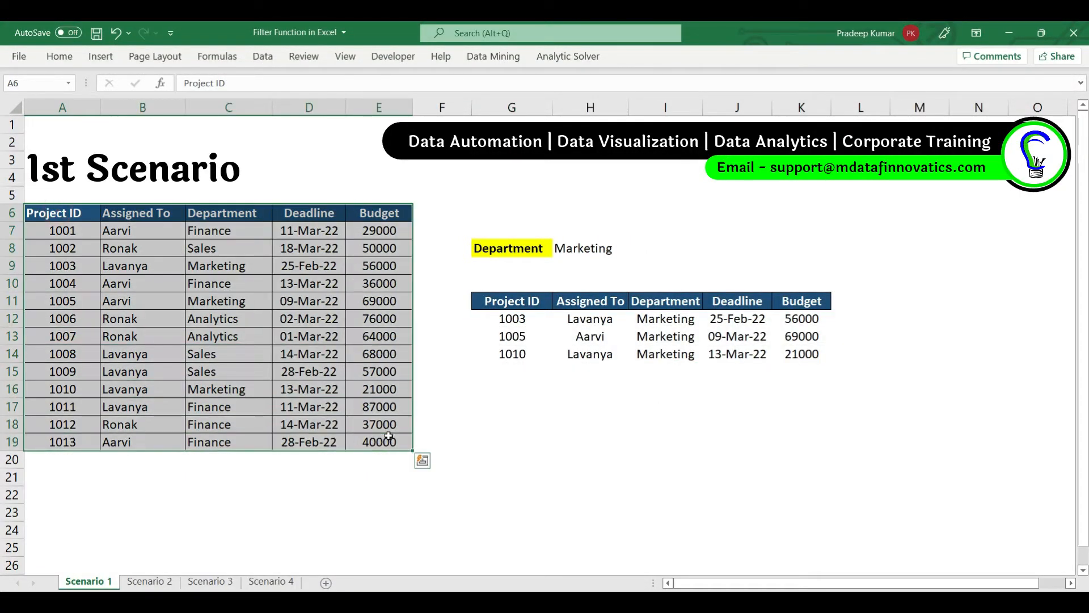
click(517, 317)
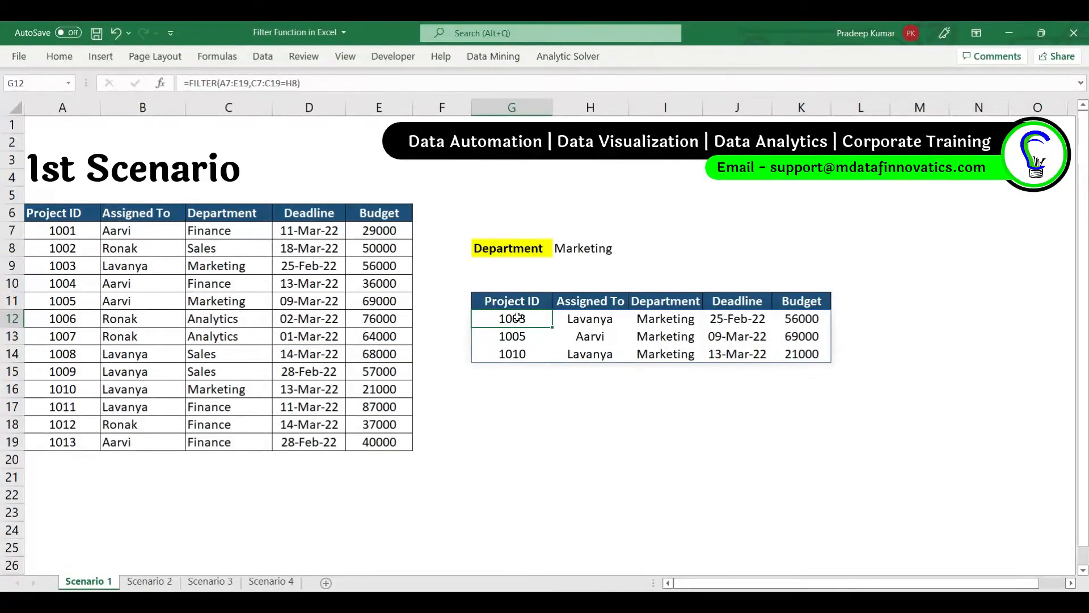
drag(533, 317, 813, 351)
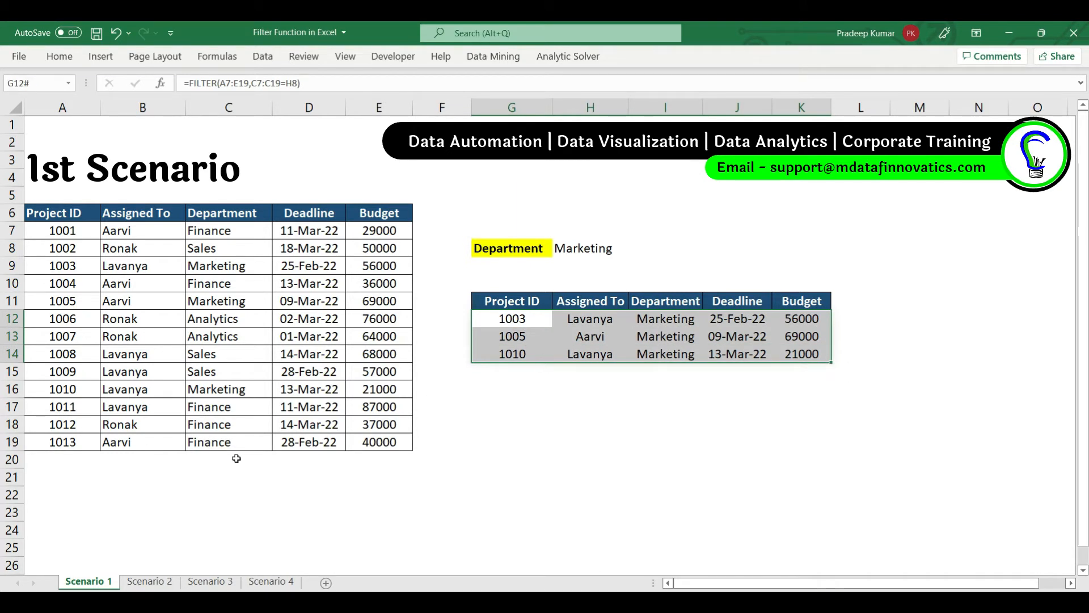
In the Scenario 2 sheet, enter =FILTER(A7:E19,D7:D19=TODAY()) in G11 and check the results against source rows 18 and 14
click(150, 581)
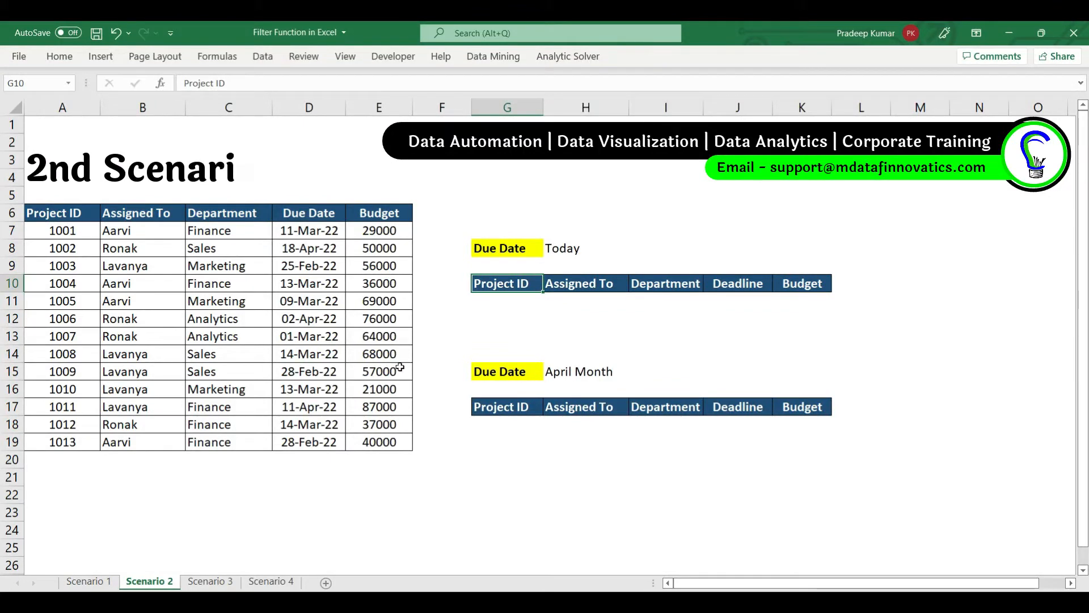
click(517, 298)
click(517, 298)
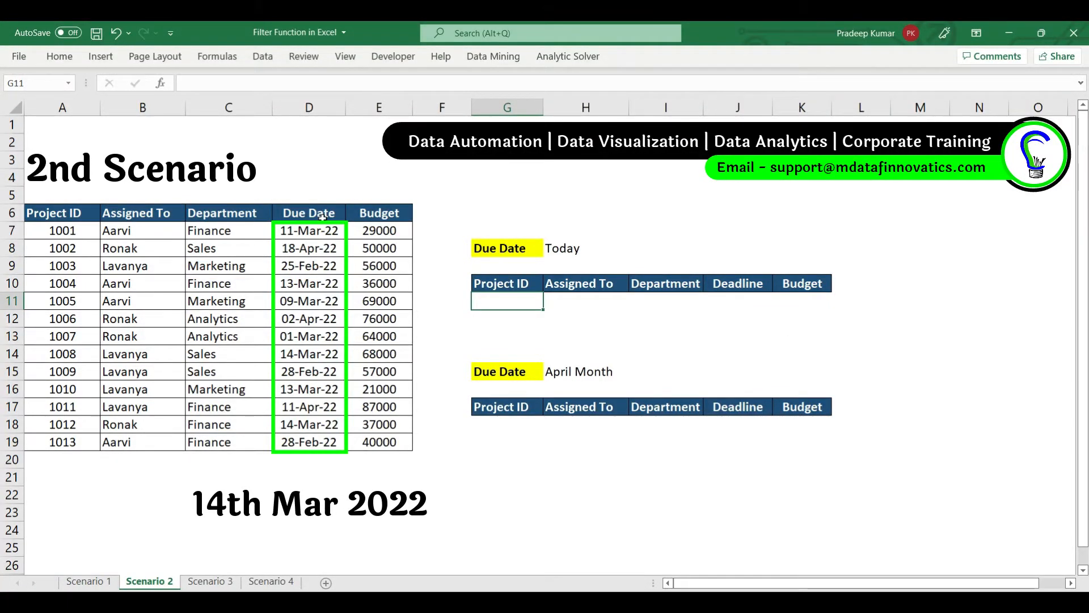
text(=filte)
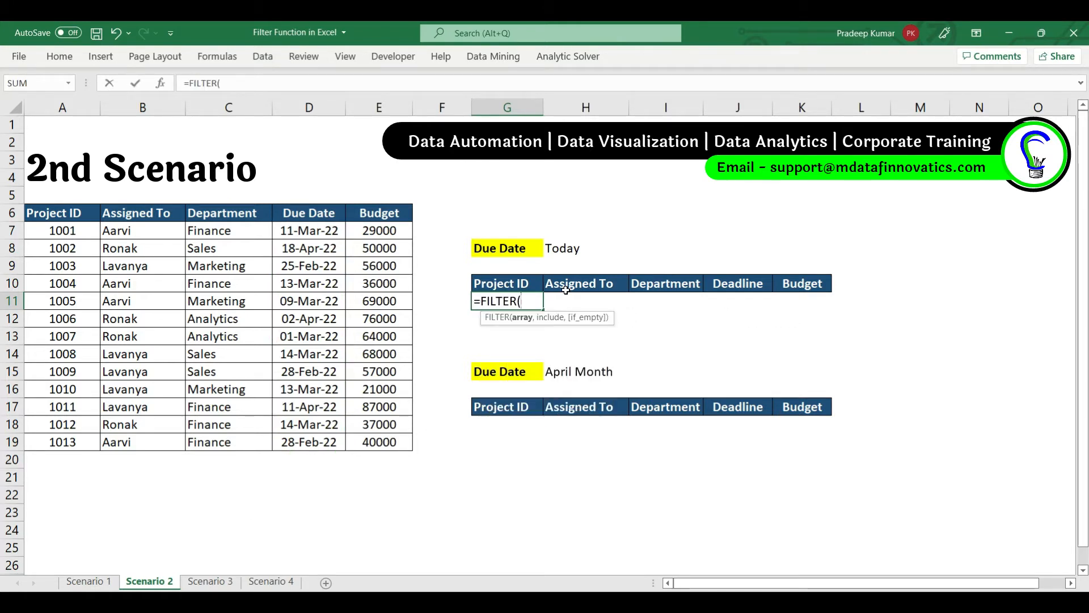
drag(42, 230, 371, 433)
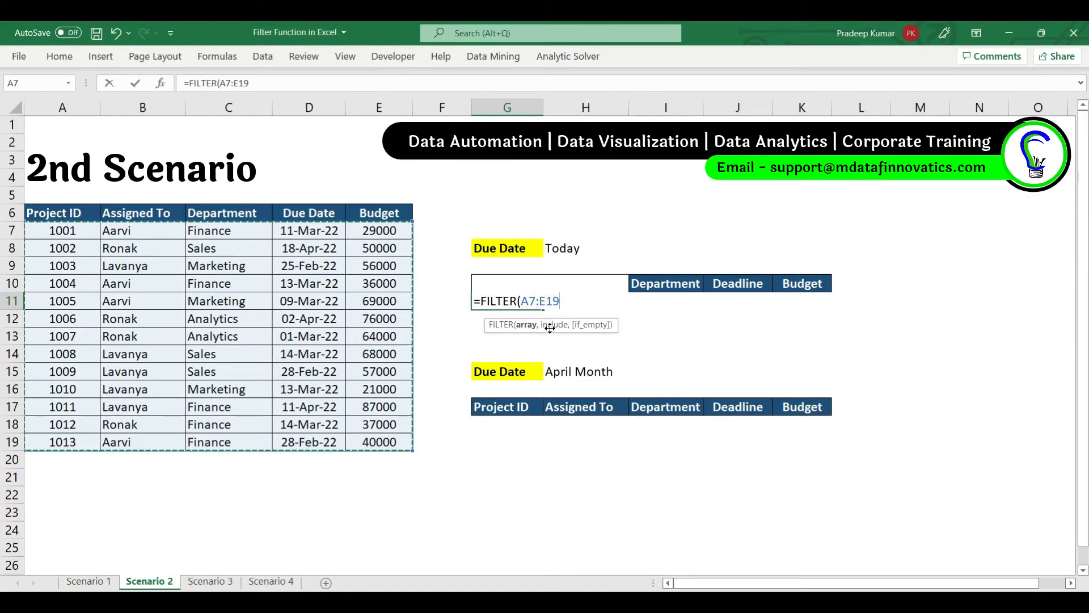
text(,)
drag(335, 231, 327, 434)
text(=)
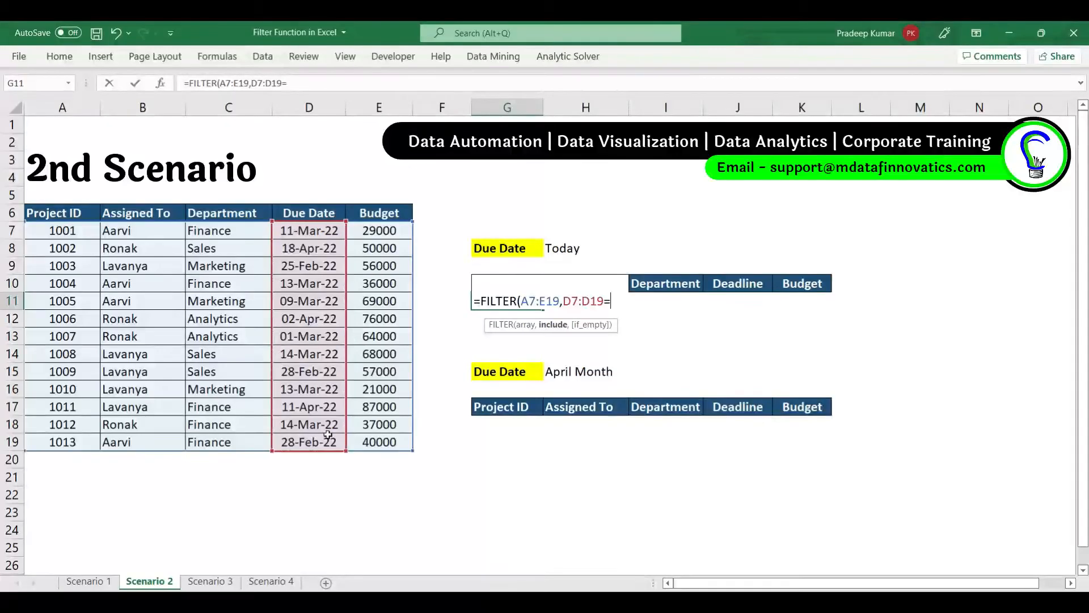
text(today)
key(Tab)
text())
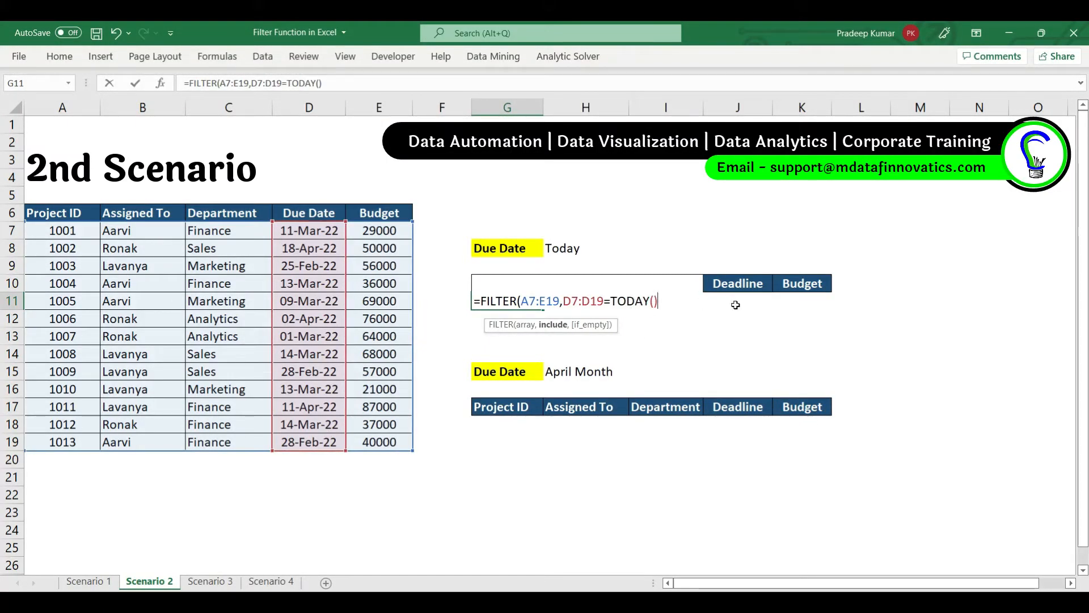
text())
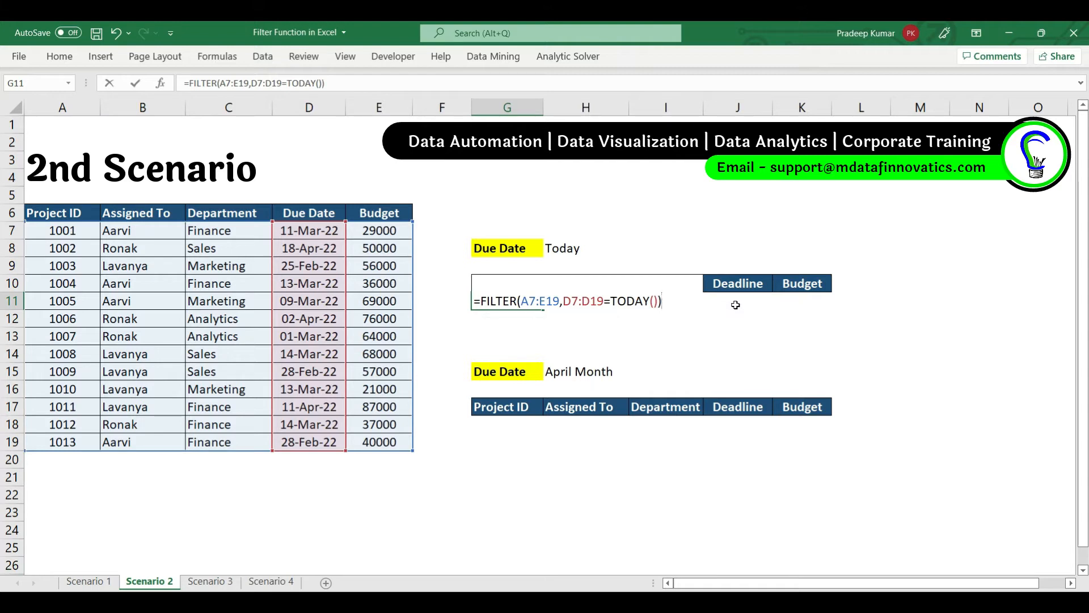
key(Return)
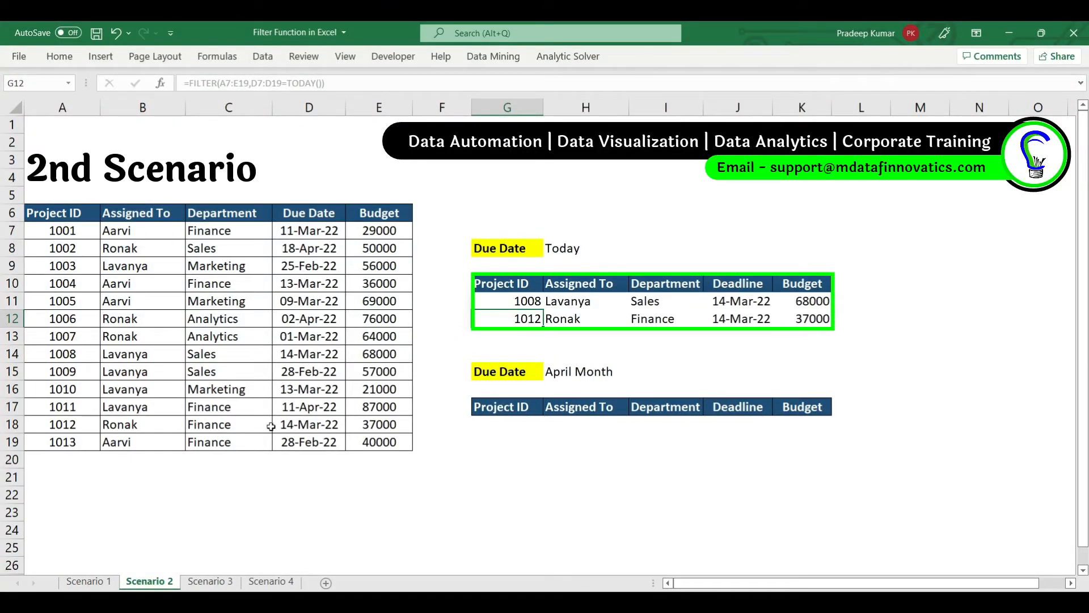
drag(75, 422, 358, 424)
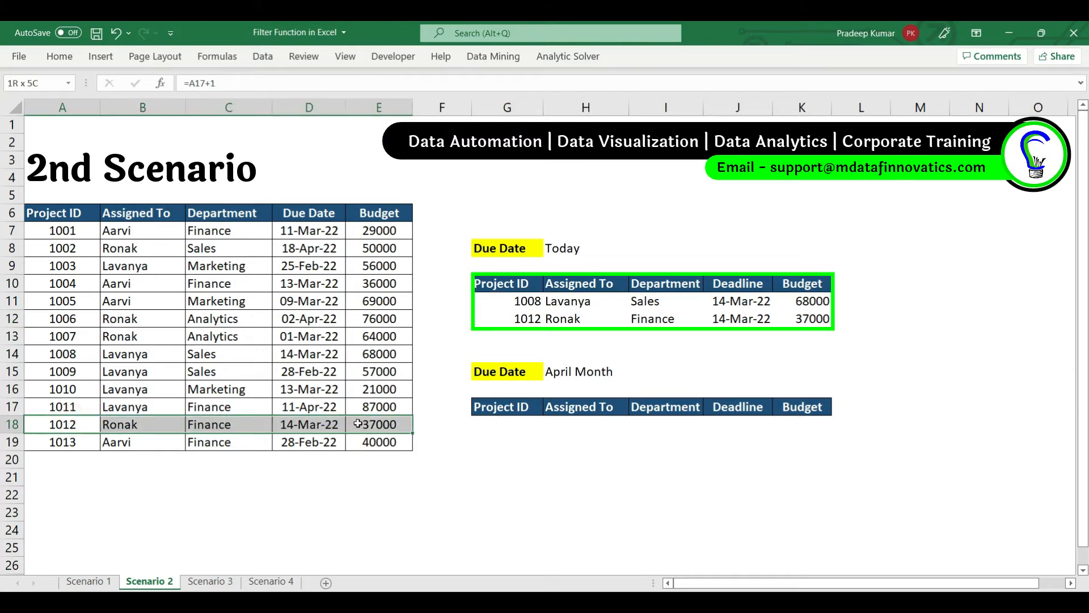
drag(65, 355, 371, 354)
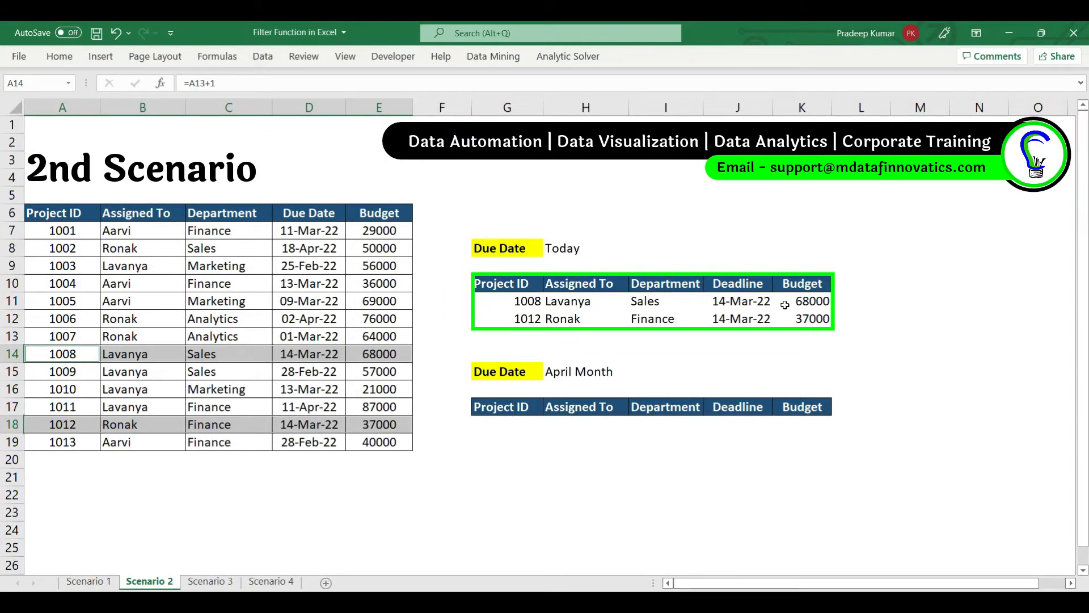
Change the due date in D11 to 14-Mar-22 and review the filtered rows in G11:K13
click(306, 300)
key(F2)
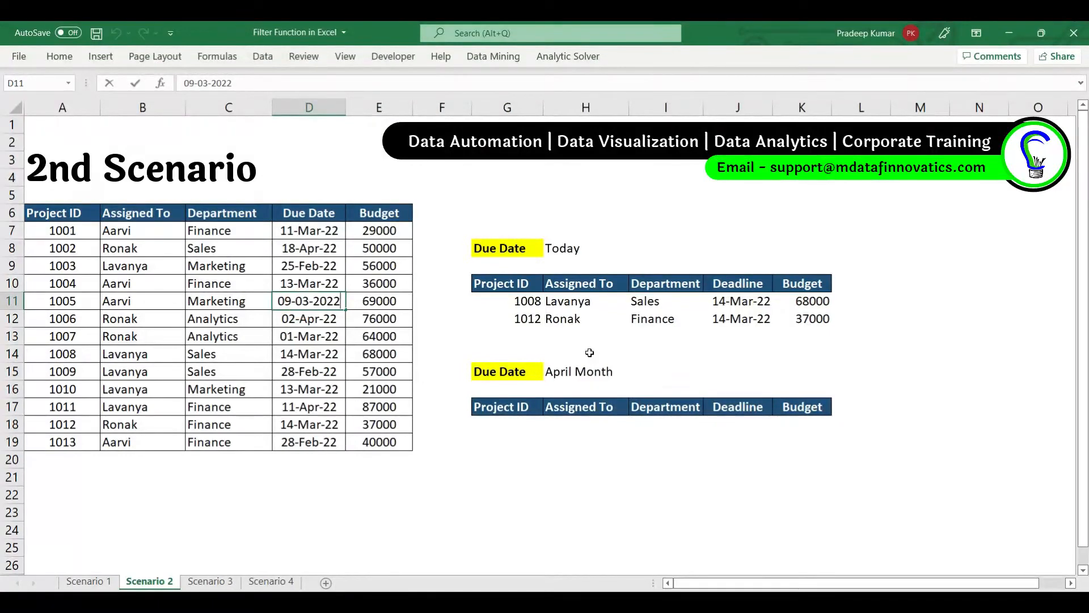
key(Left)
key(Left)
key(shift+Home)
text(14)
key(Return)
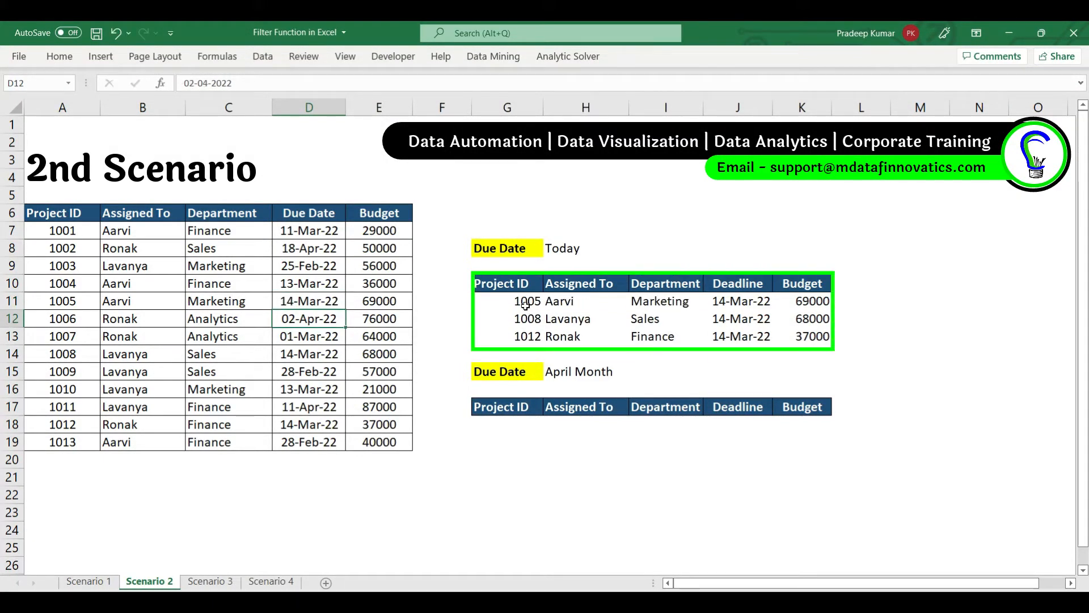
drag(526, 302, 806, 335)
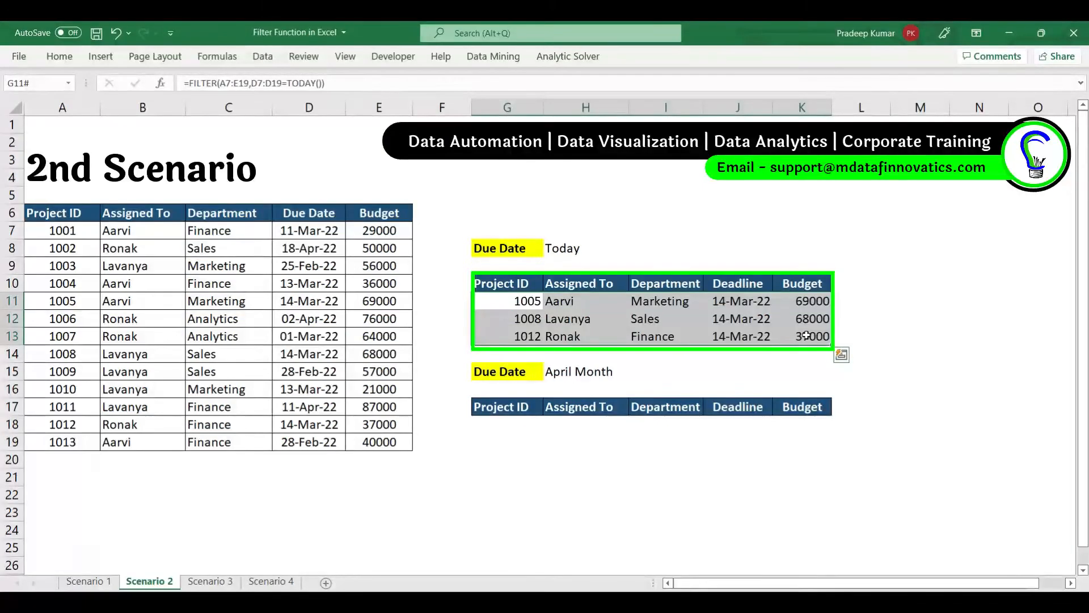
Begin a FILTER formula in G18 with A7:E19 as the array and TEXT(D7:D19,"mmm") in the include argument
click(508, 421)
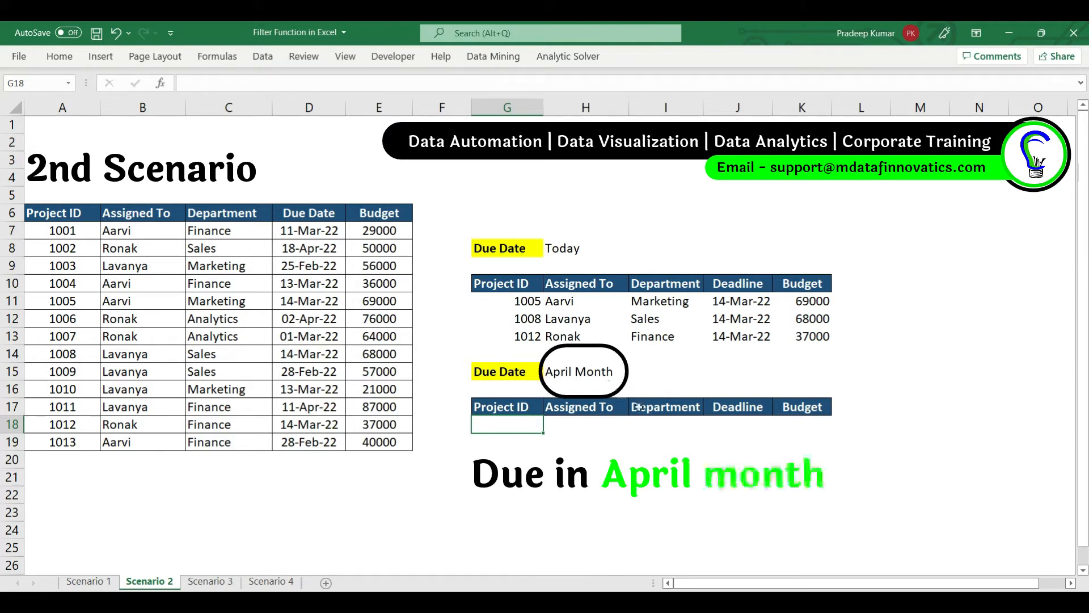
text(=filter)
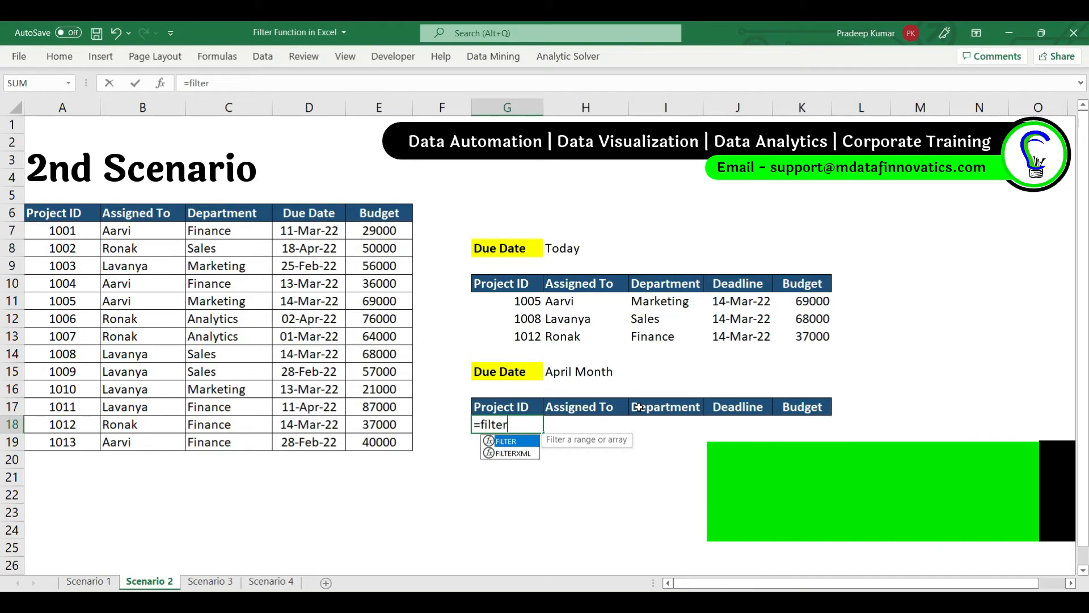
key(Tab)
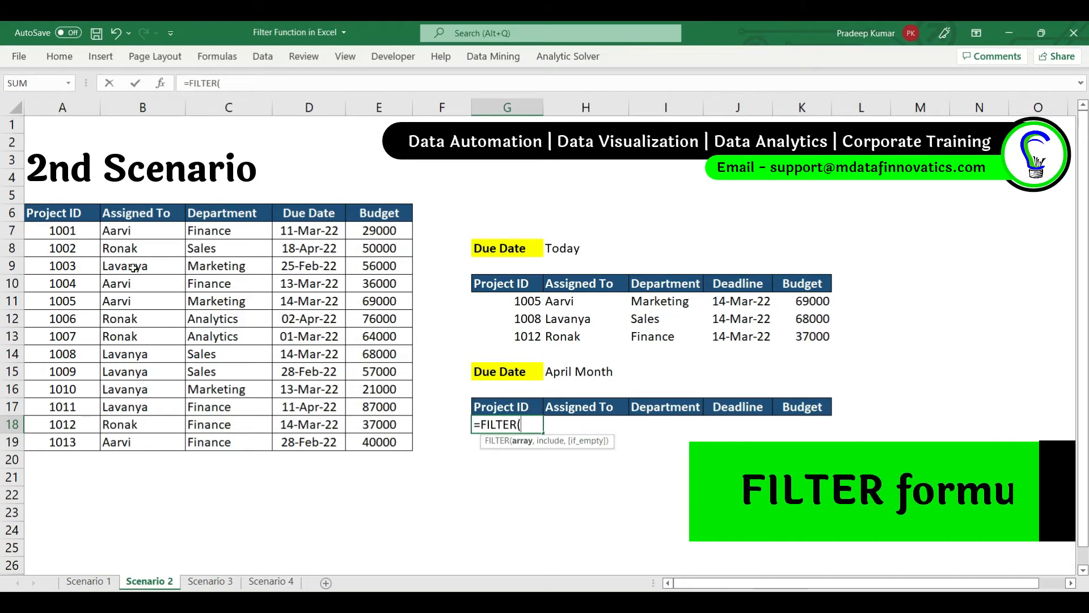
drag(79, 232, 382, 442)
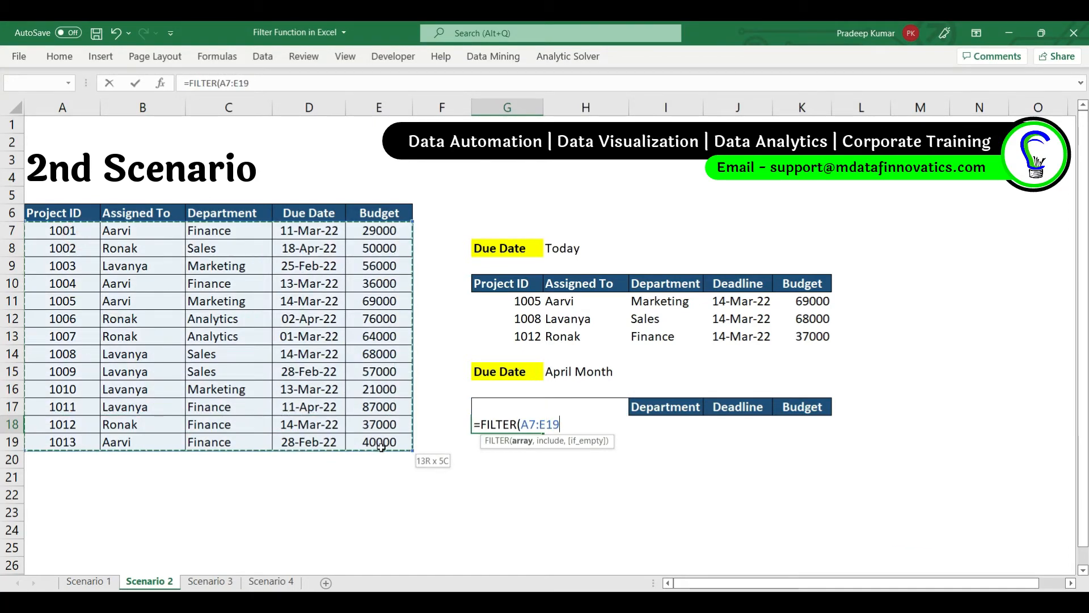
text(,)
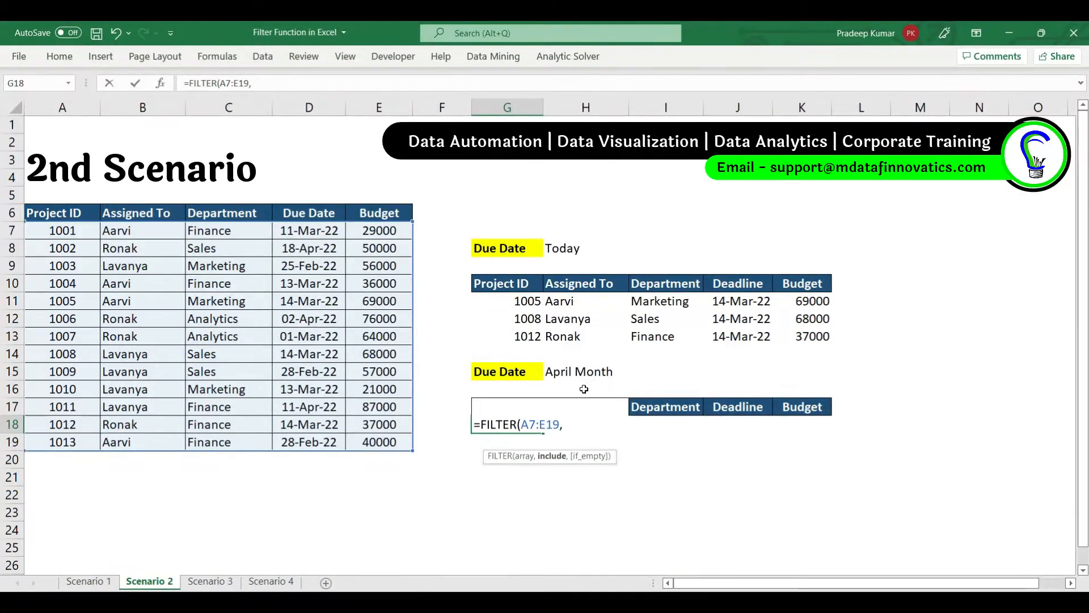
text(text)
key(Tab)
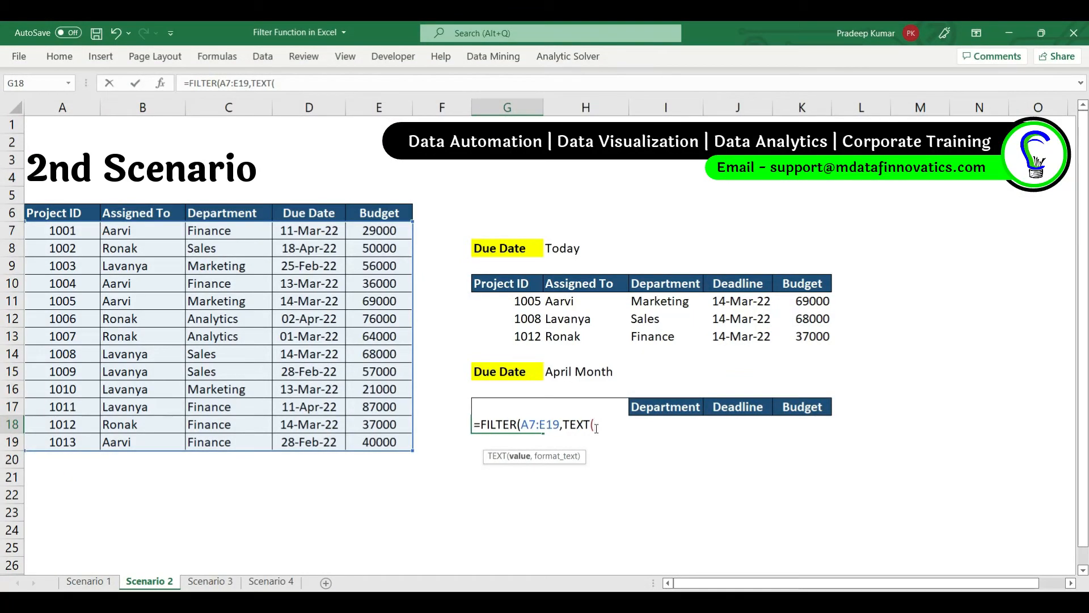
drag(310, 232, 319, 439)
text(,)
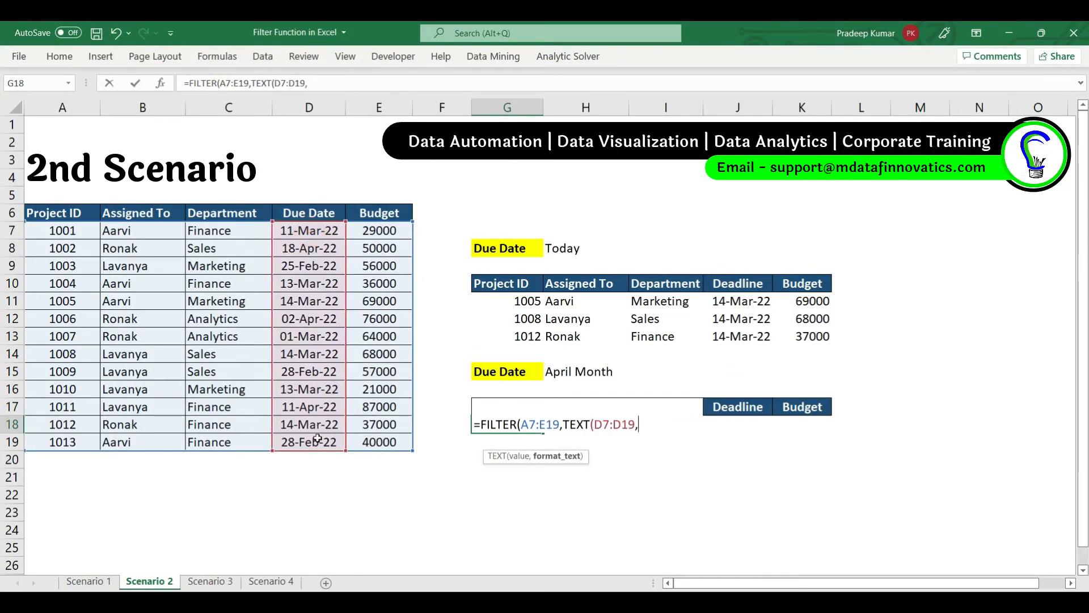
text("mmm)
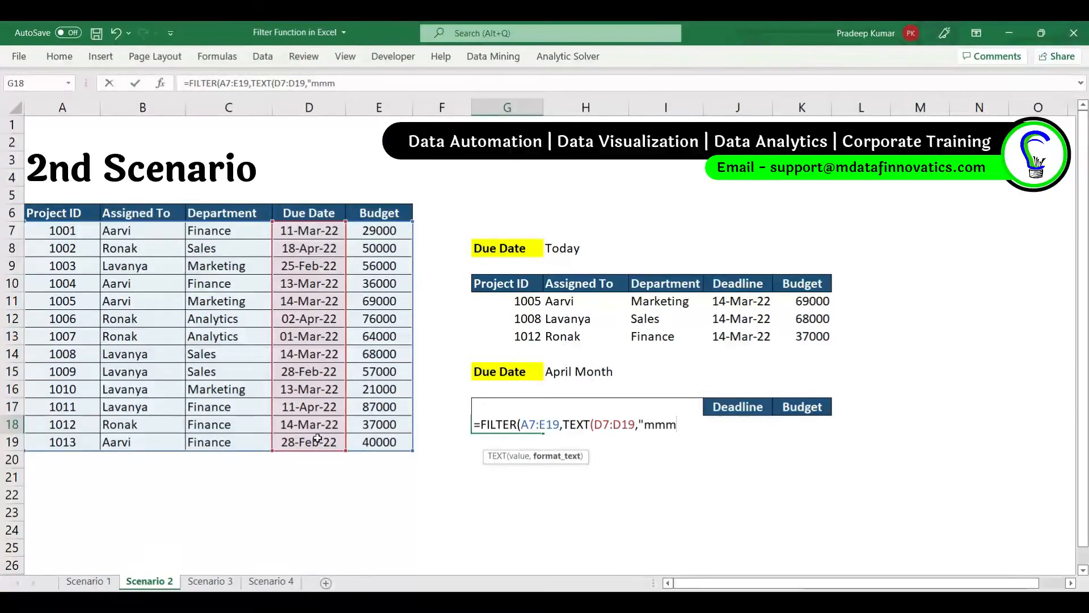
text("))
Complete G18 as =FILTER(A7:E19,TEXT(D7:D19,"mmm")="Apr") and check the results against source rows 8 and 12
drag(567, 425, 687, 423)
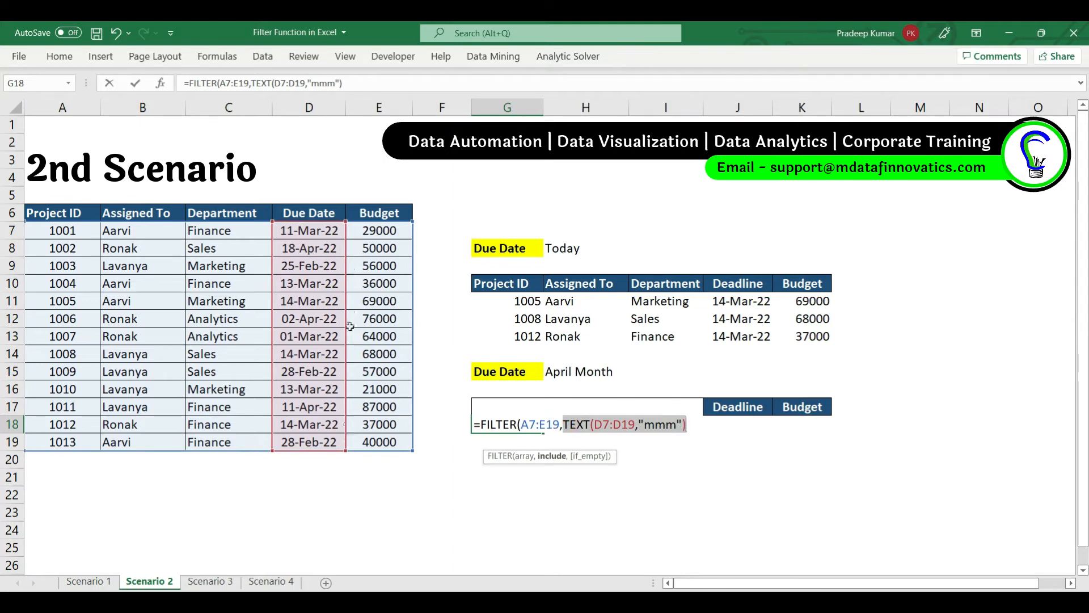
click(695, 425)
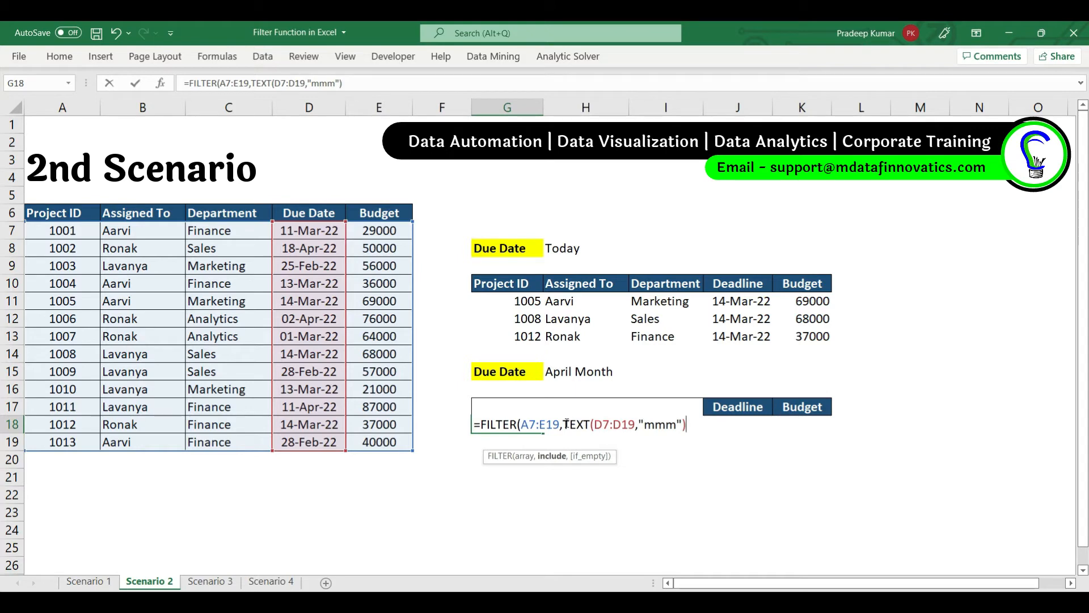
drag(565, 424, 692, 425)
click(692, 425)
text(="Apr")
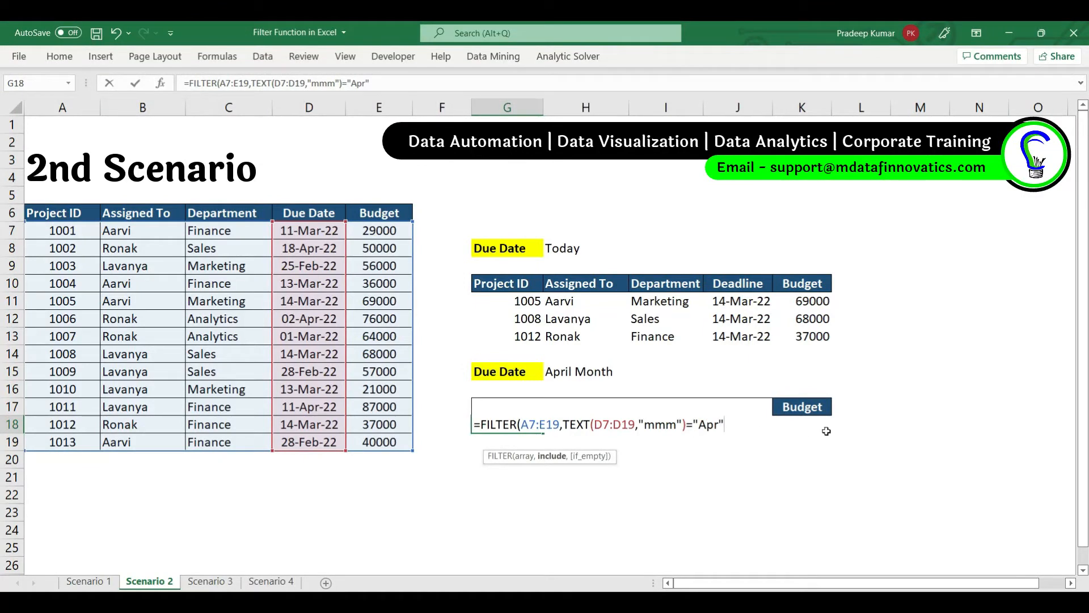
text())
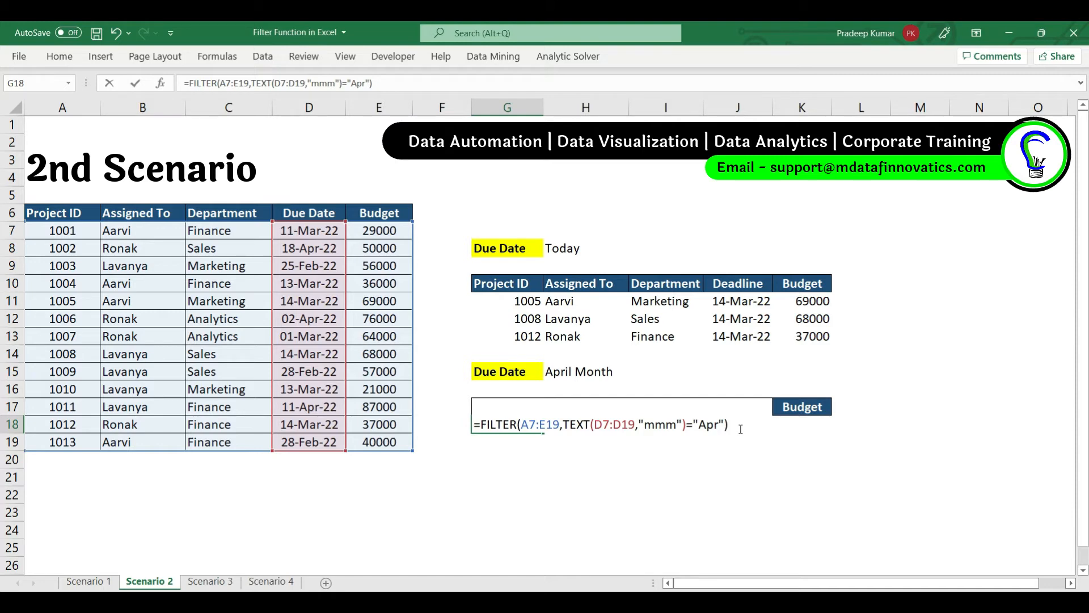
key(Return)
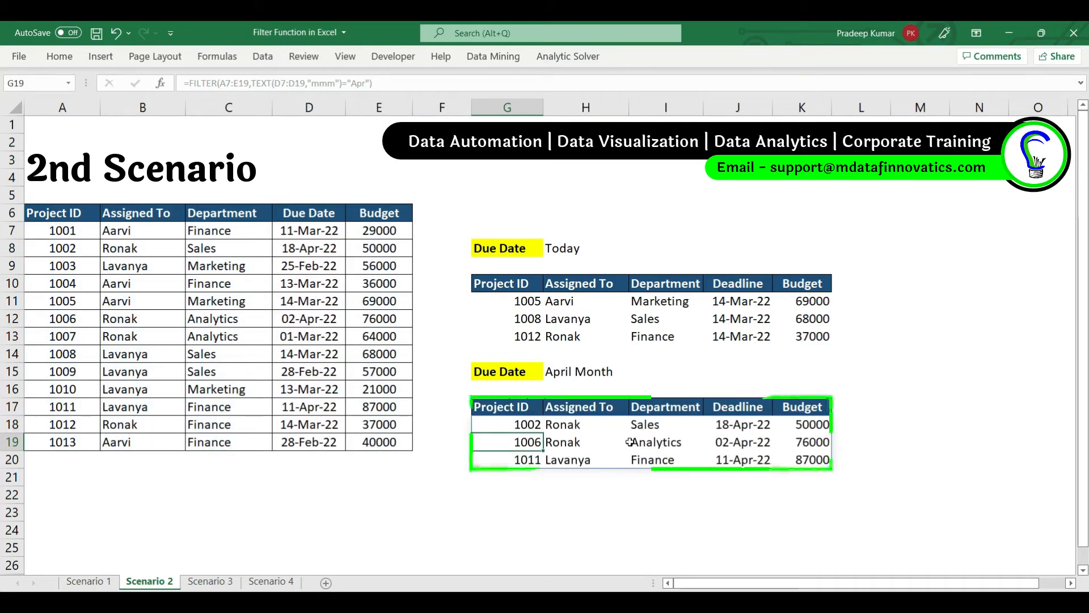
drag(66, 250, 369, 253)
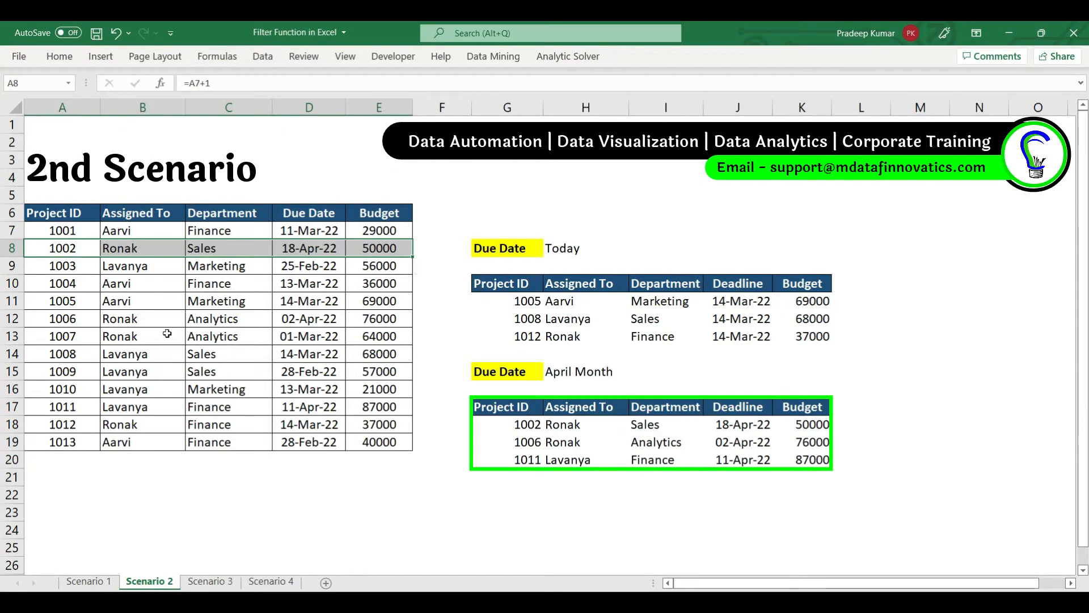
drag(79, 315, 370, 316)
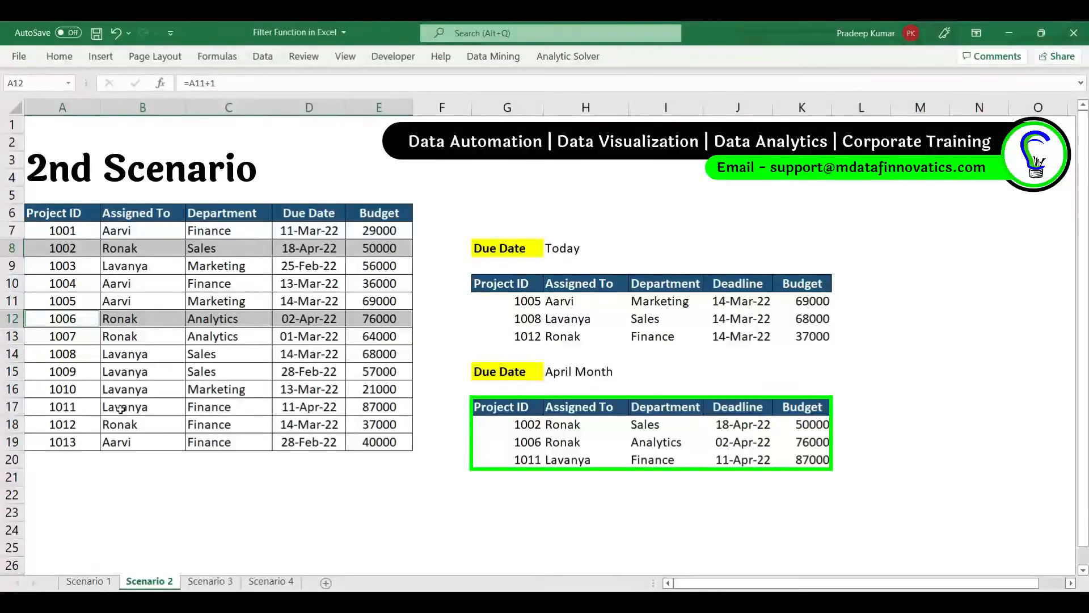
Compare source row 17 and the project table with the April results in G17:K20 on the Scenario 2 sheet
drag(68, 407, 393, 407)
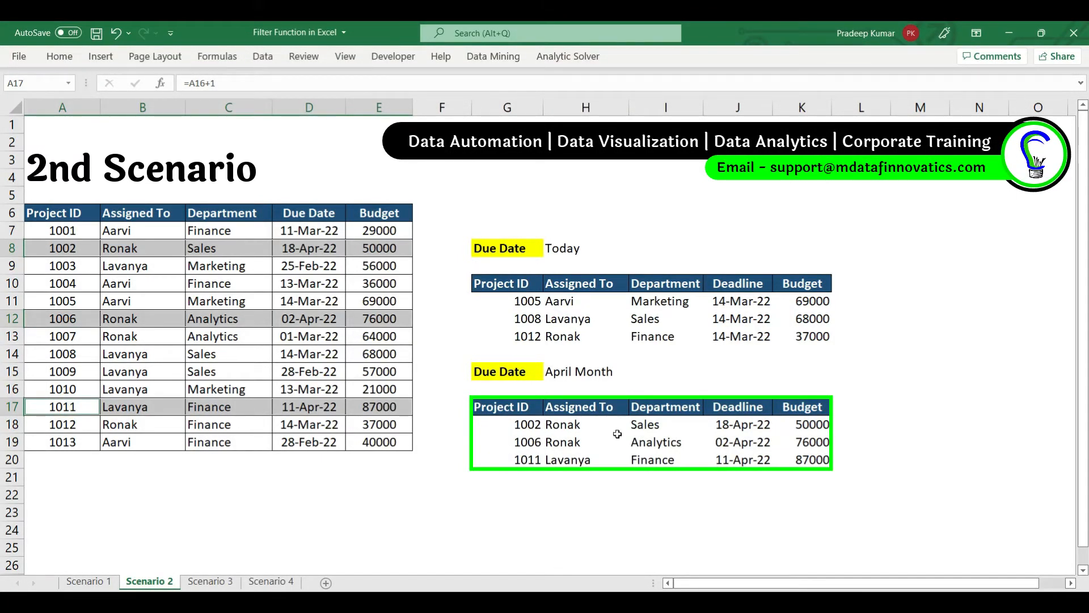
click(218, 585)
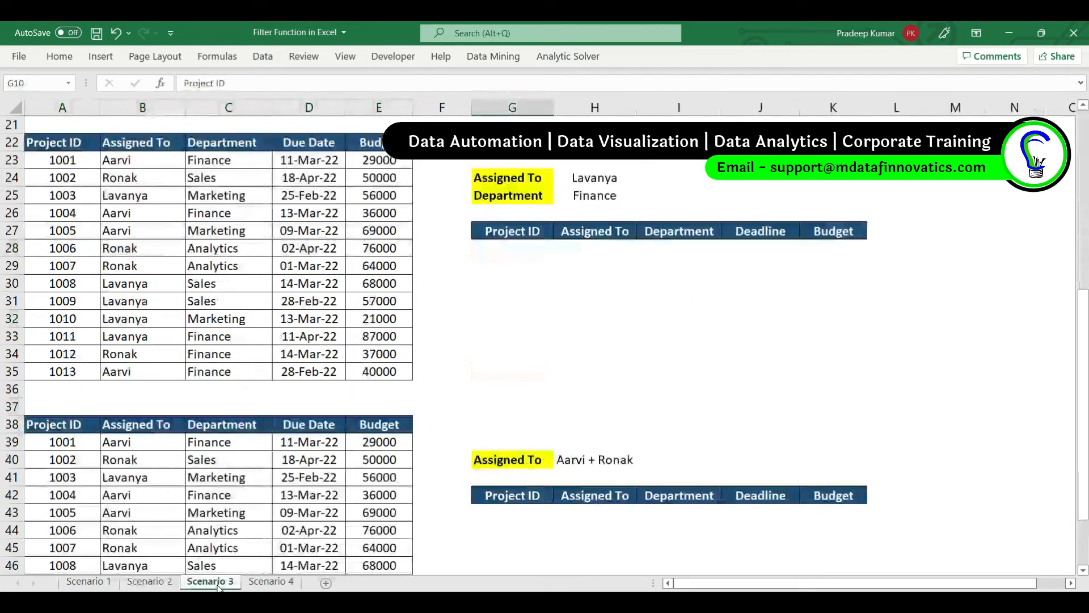
click(151, 580)
drag(54, 213, 398, 431)
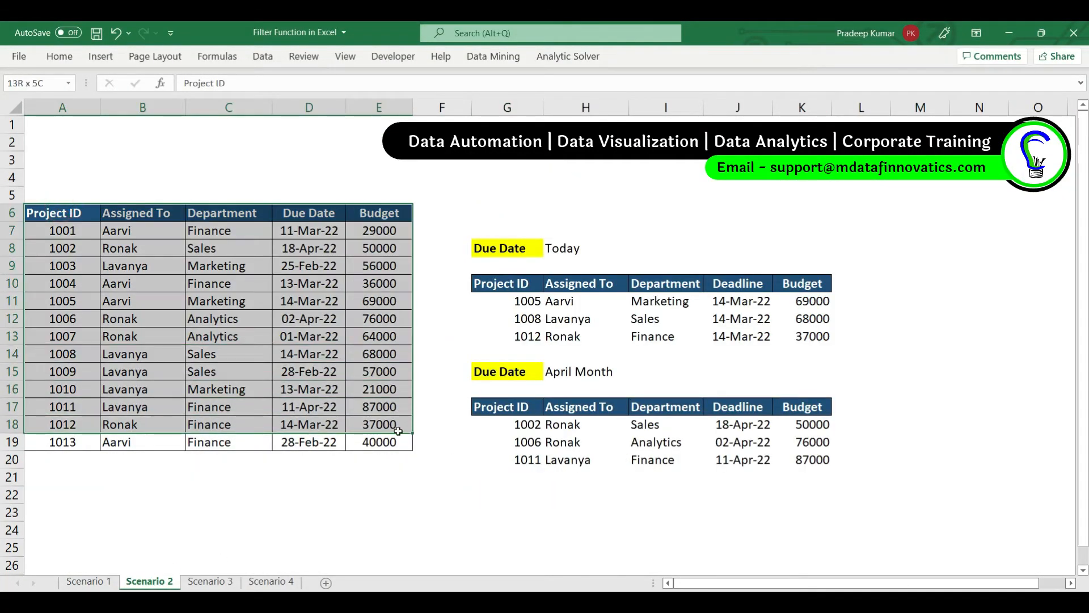
drag(502, 407, 809, 459)
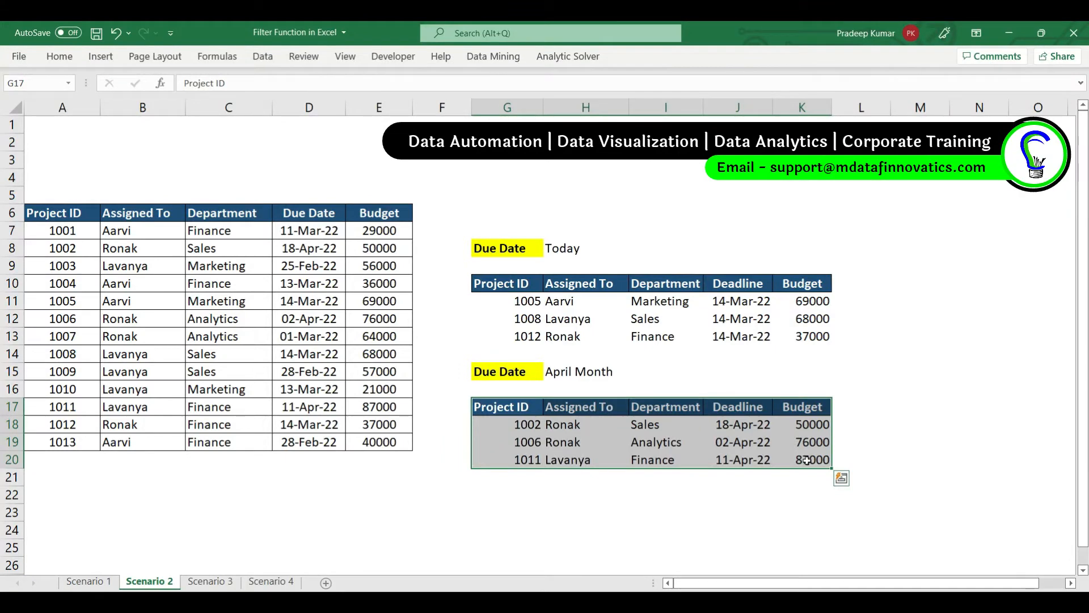
drag(528, 425, 807, 456)
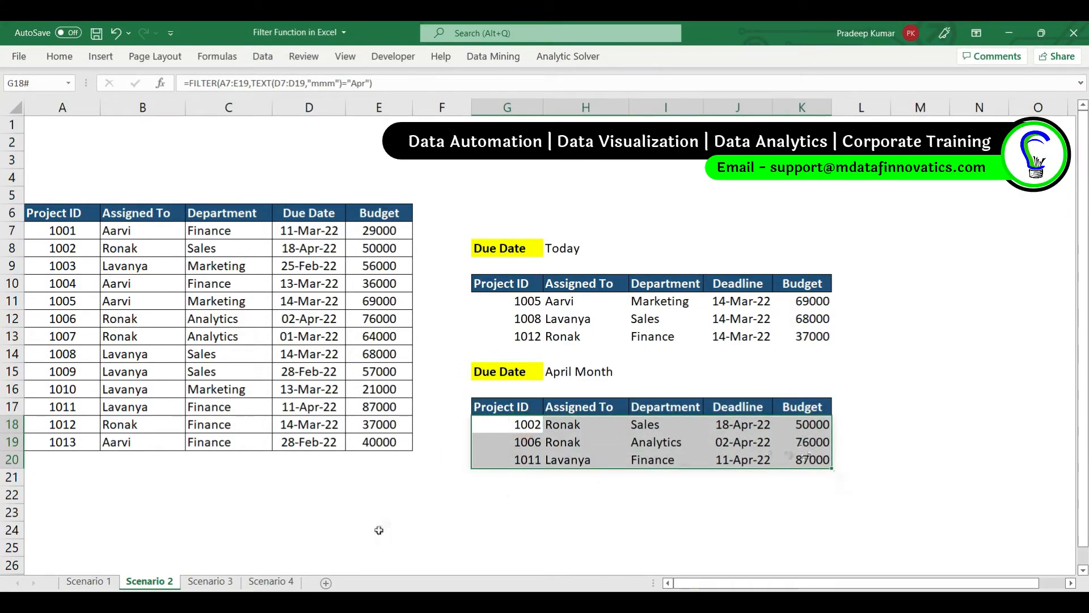
Insert a new worksheet after Scenario 2 and copy the header row G17:K17 from Scenario 2 into its cell A1
click(328, 583)
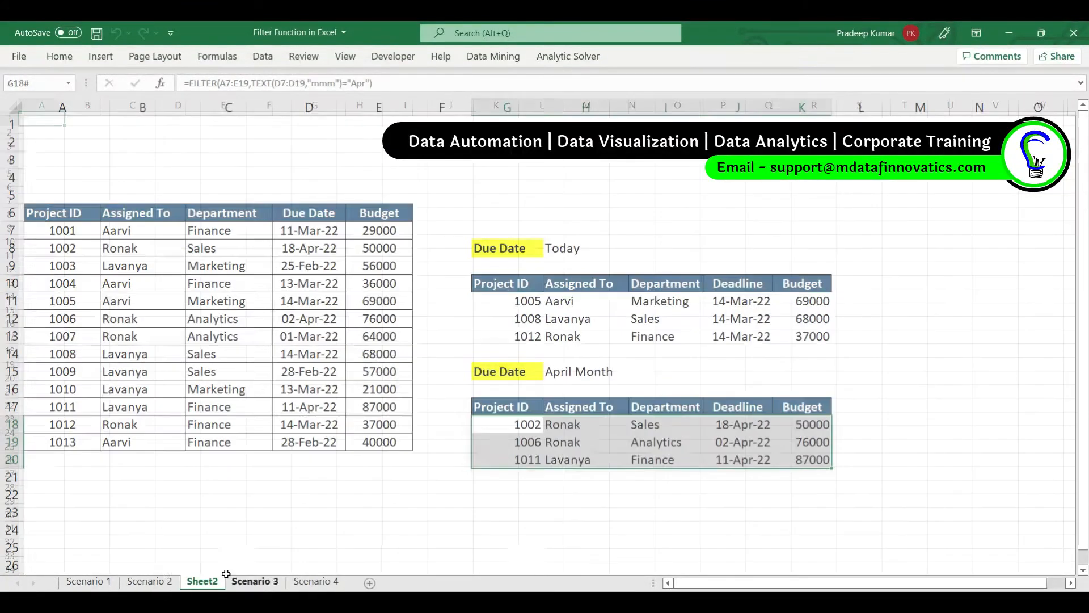
click(150, 581)
drag(518, 408, 806, 407)
key(ctrl+c)
click(185, 585)
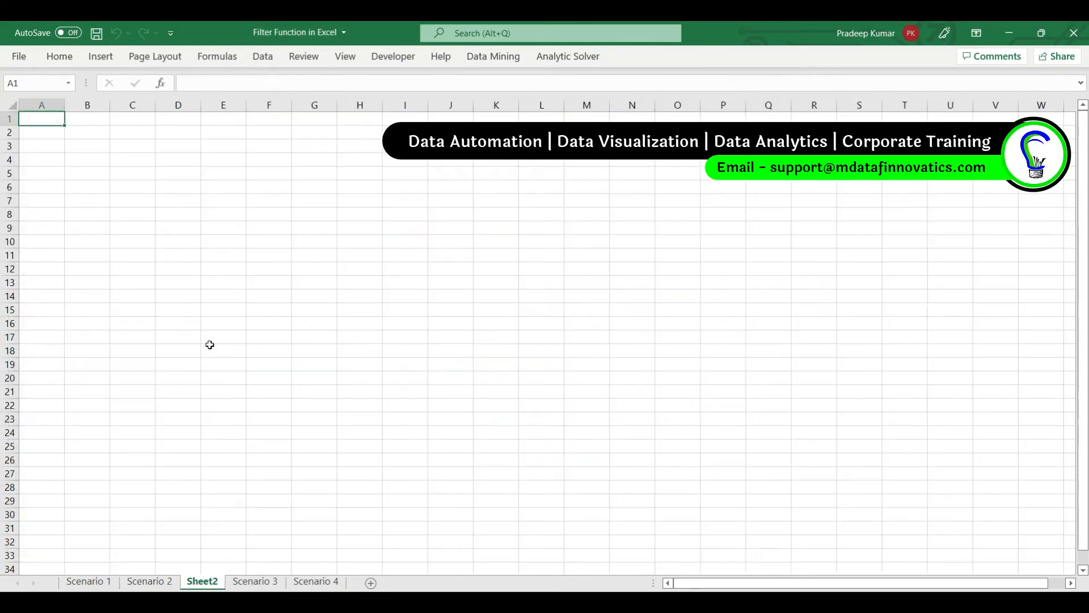
scroll(173, 226, up, 6)
key(ctrl+v)
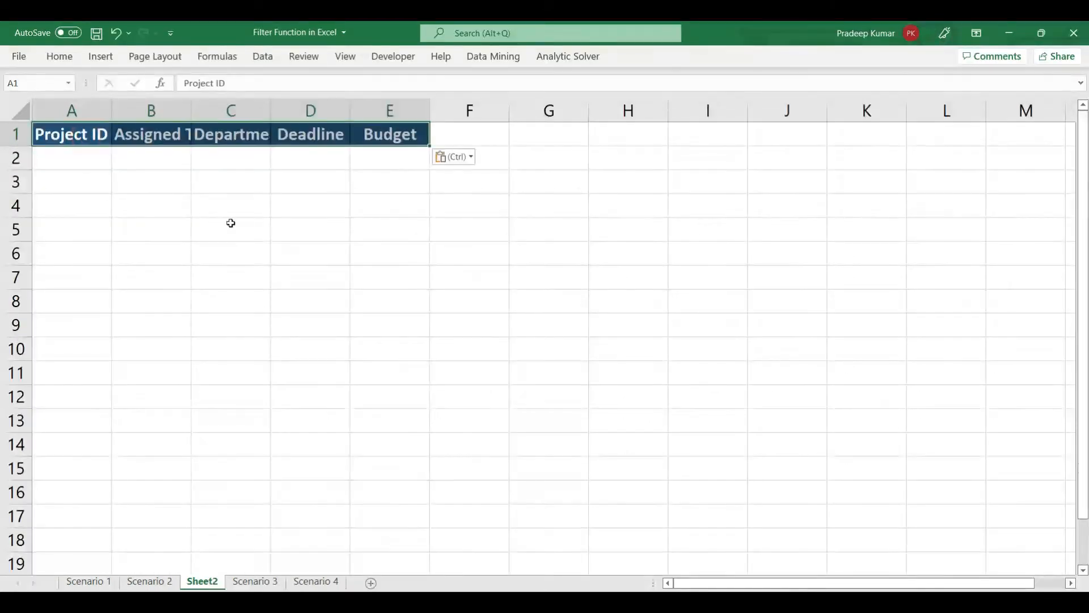
Widen columns A to D of the new sheet to fit the pasted headers
double_click(112, 109)
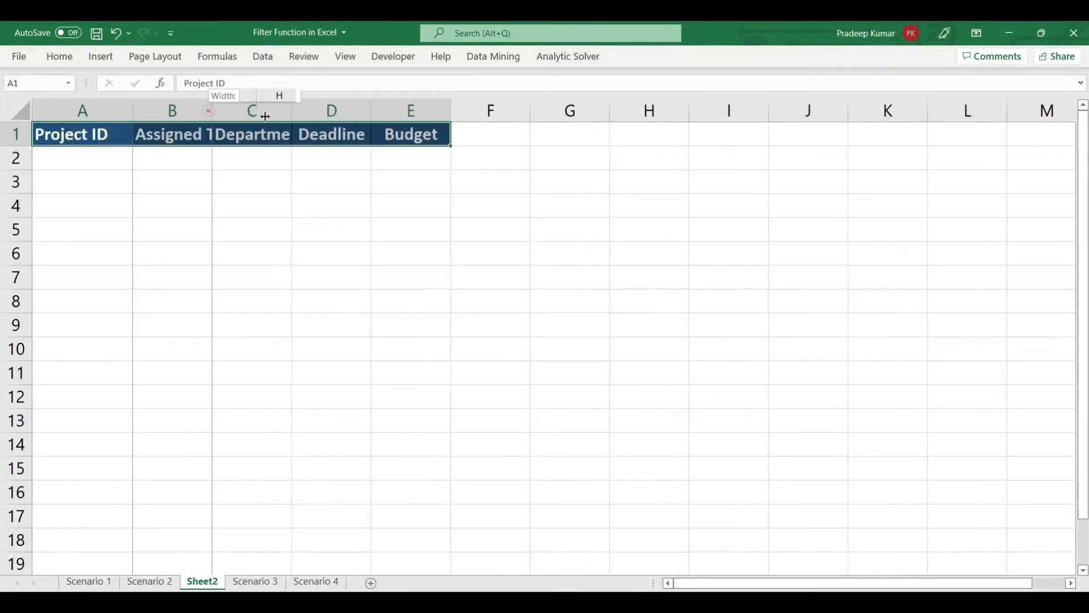
double_click(212, 109)
double_click(348, 109)
double_click(449, 115)
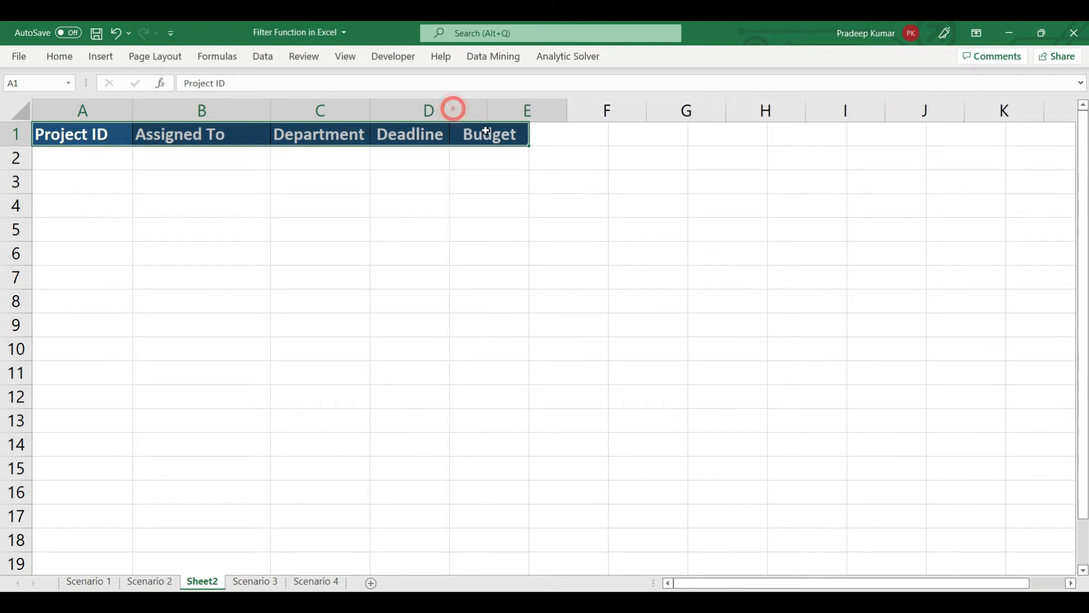
Begin a FILTER formula in A2 of Sheet2 with 'Scenario 2'!A7:E19 as the array
key(Down)
text(=fil)
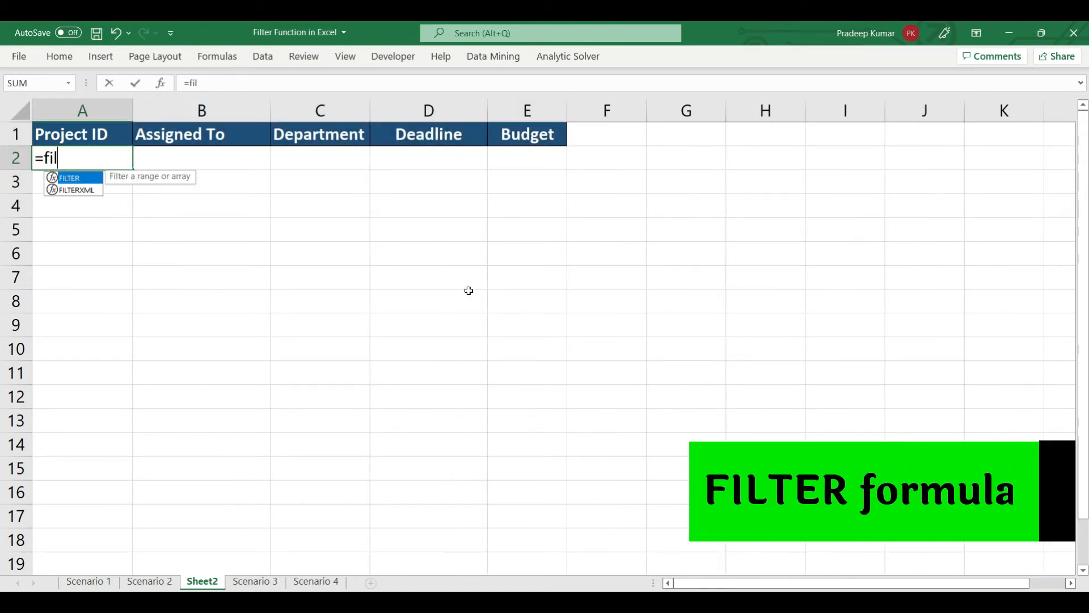
key(Tab)
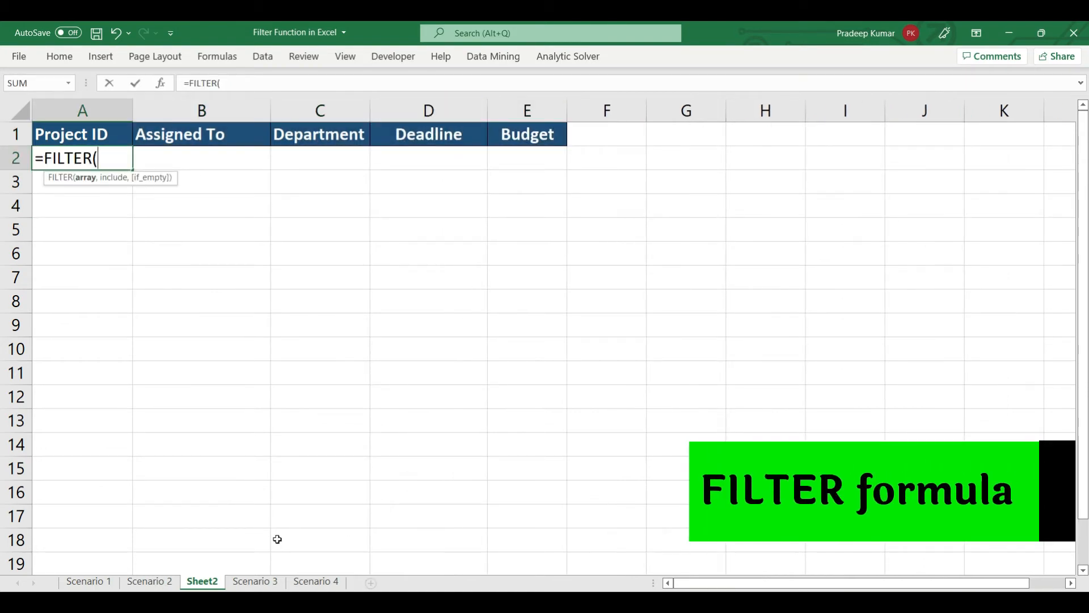
click(149, 581)
drag(61, 232, 408, 446)
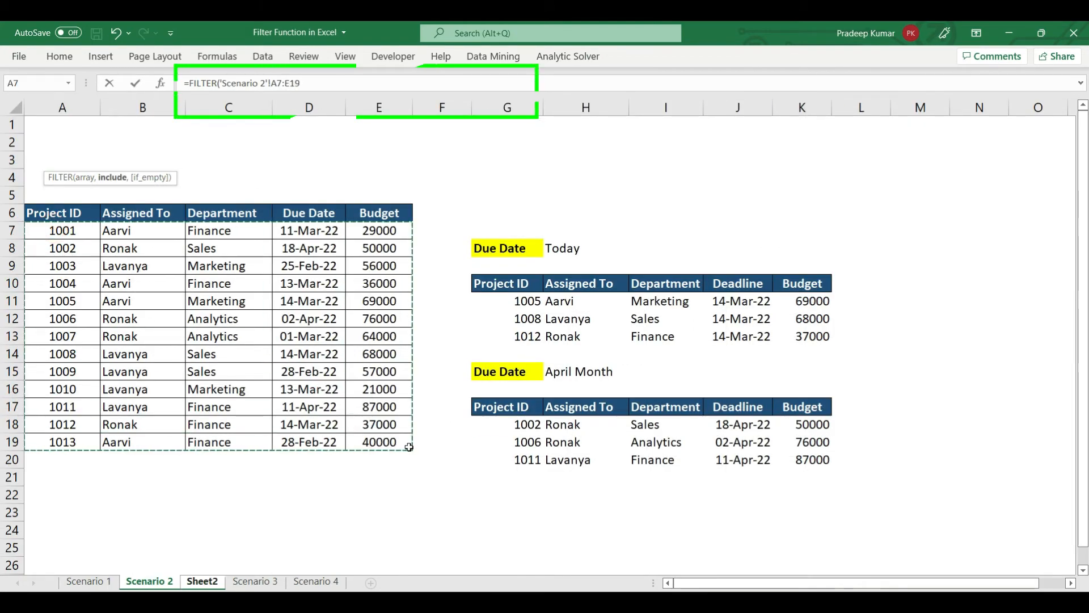
text(,)
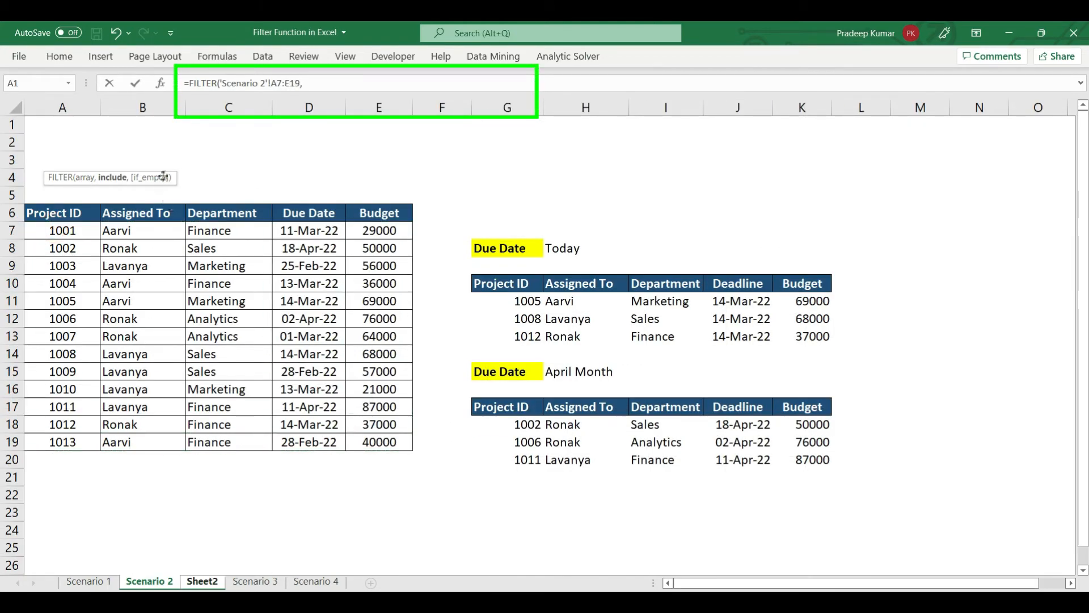
drag(163, 176, 321, 102)
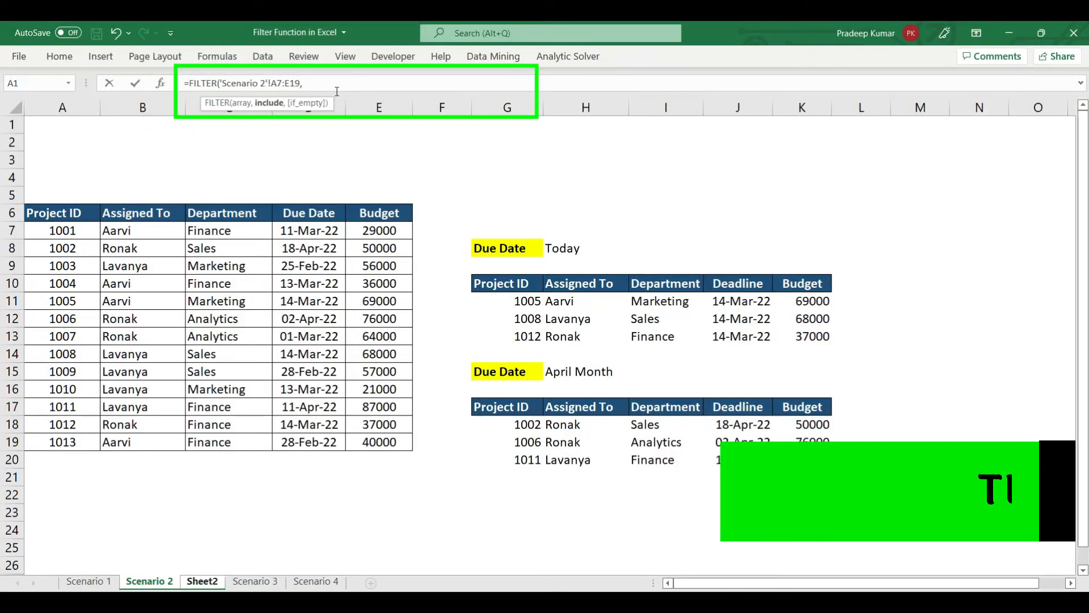
Complete the A2 formula with the include condition TEXT('Scenario 2'!D7:D19,"mmm")="Apr"
text(text)
key(Tab)
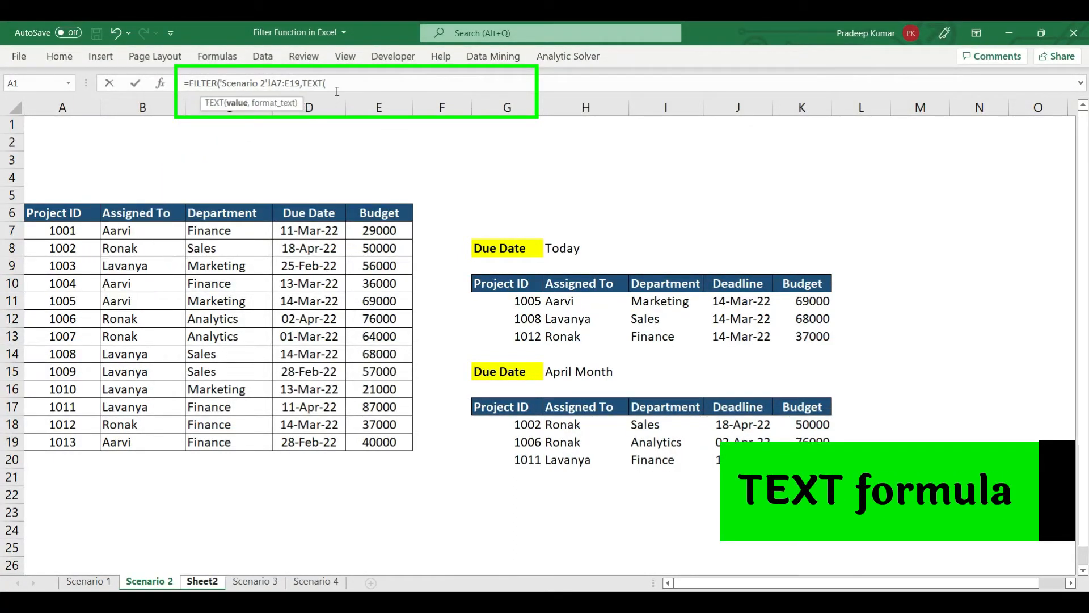
drag(311, 237, 314, 441)
text(,)
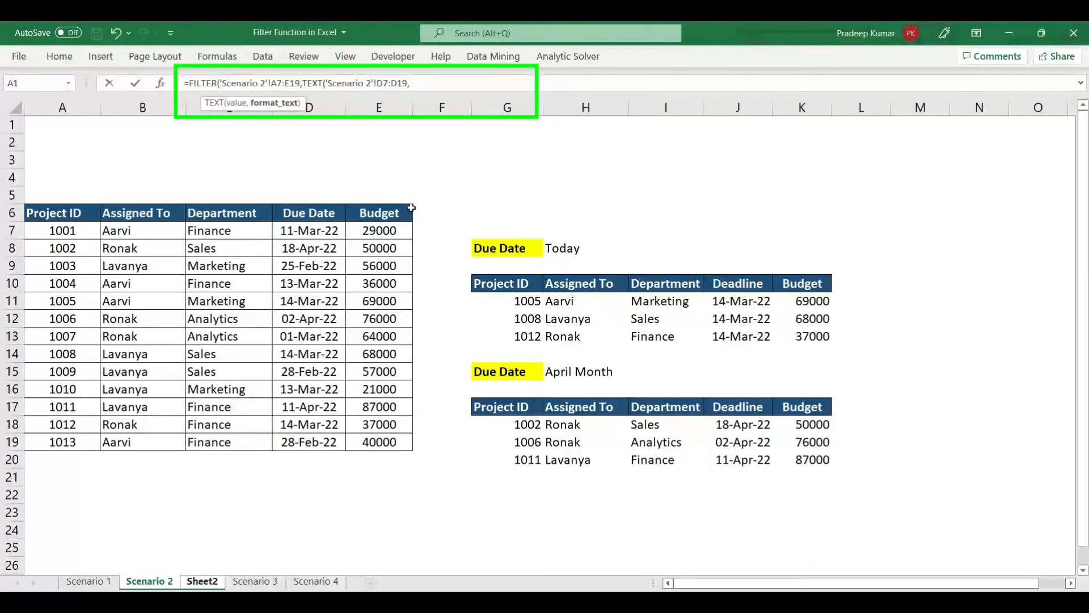
text("mmm)
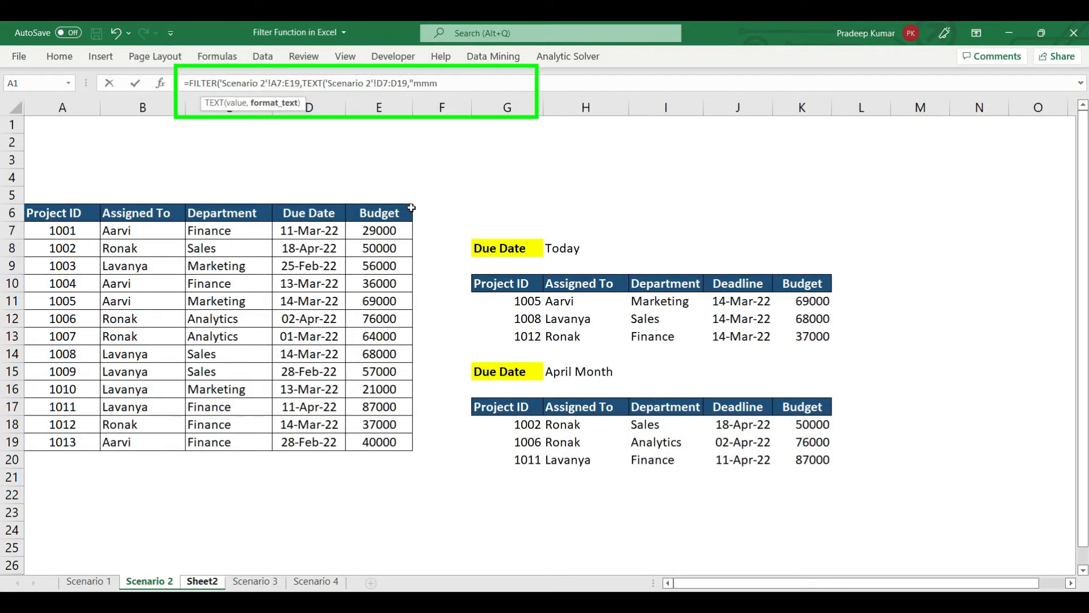
text("))
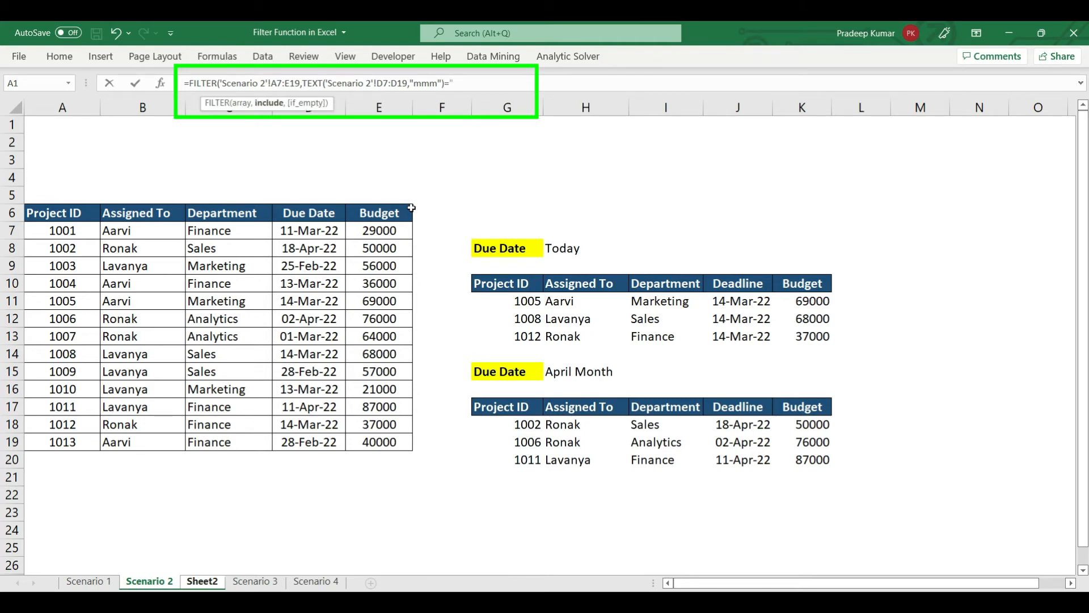
text(="Apr"))
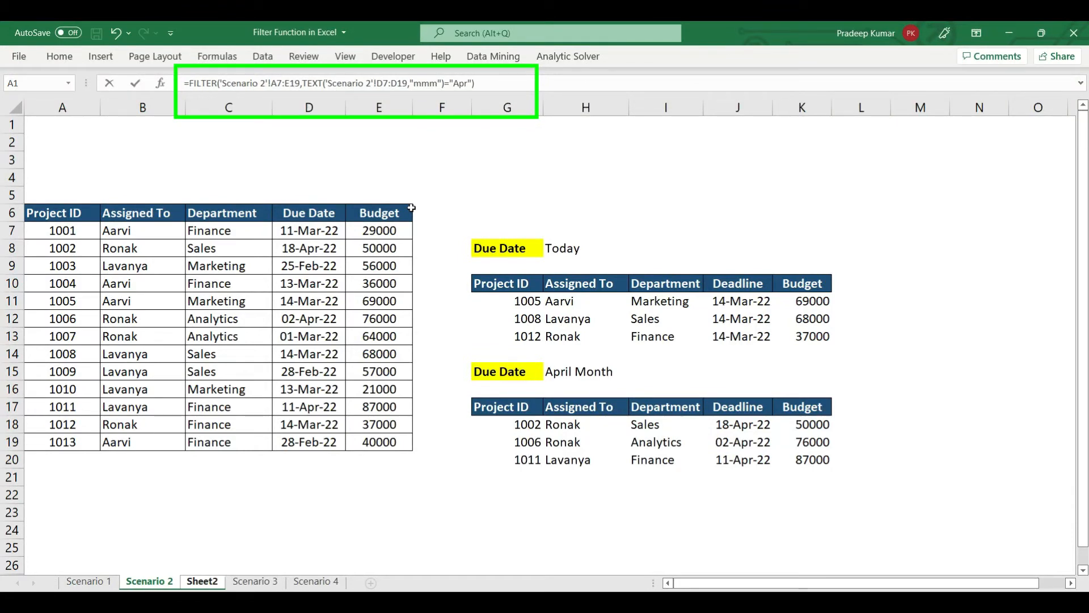
key(Return)
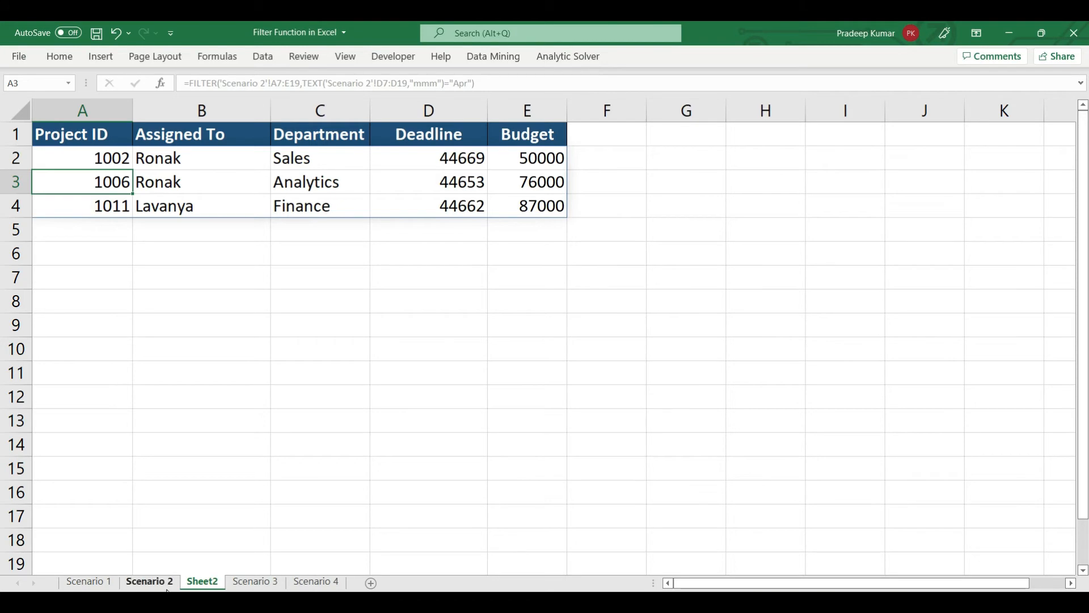
On the Scenario 3 sheet, begin a FILTER formula in G11 with the project table A7:E19 as the array
click(150, 582)
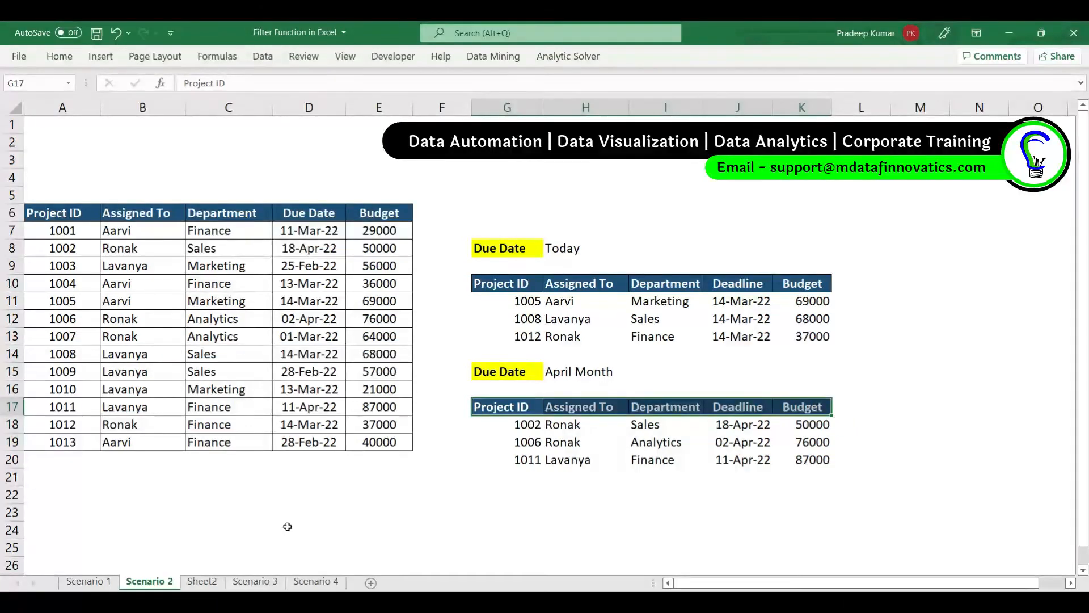
click(255, 583)
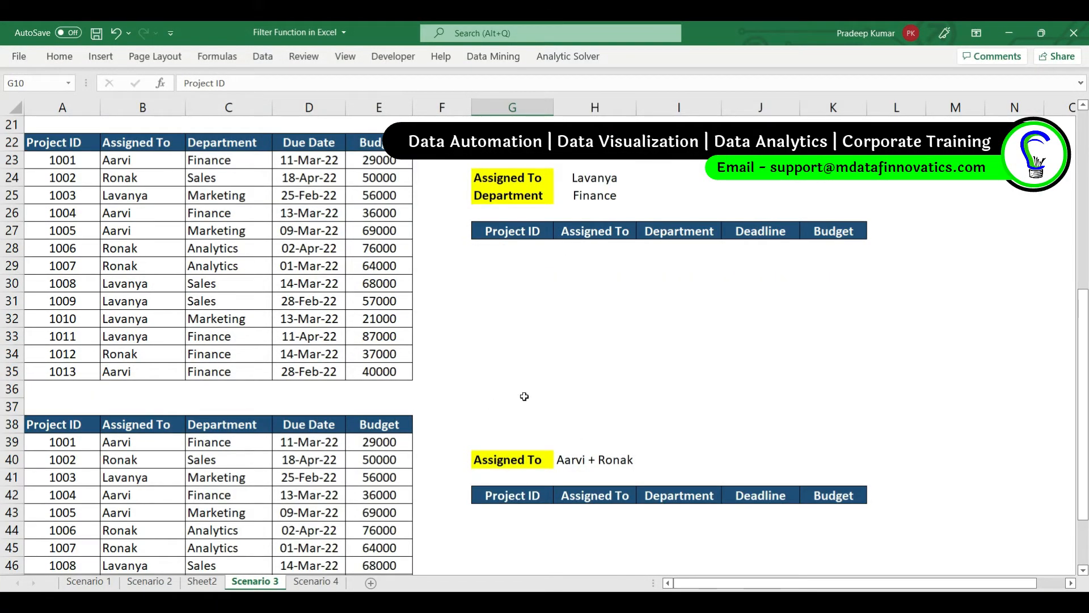
scroll(524, 396, up, 7)
drag(44, 213, 391, 443)
click(503, 300)
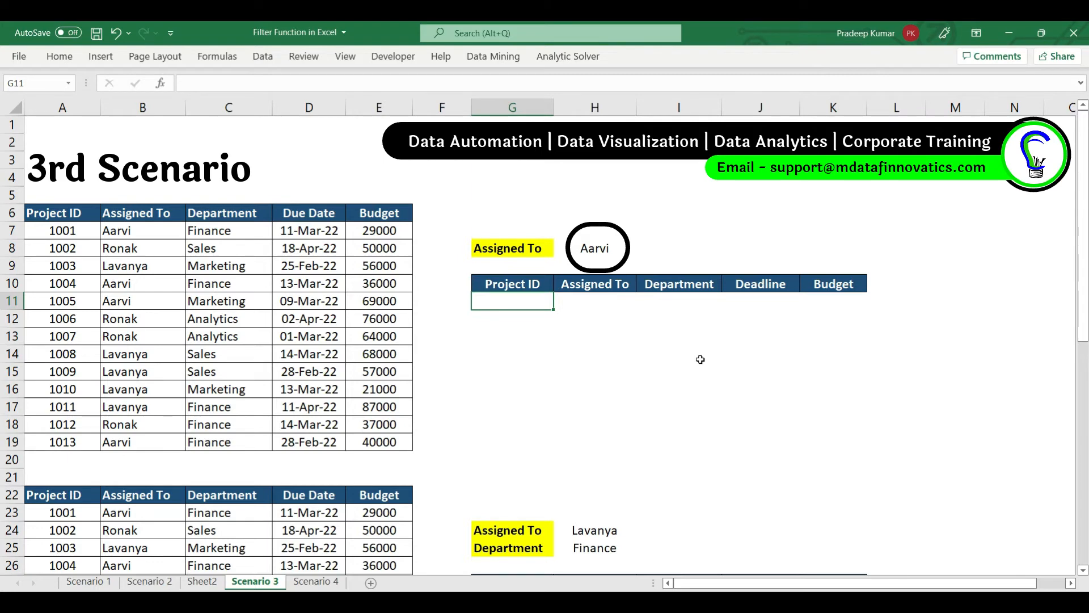
text(fil)
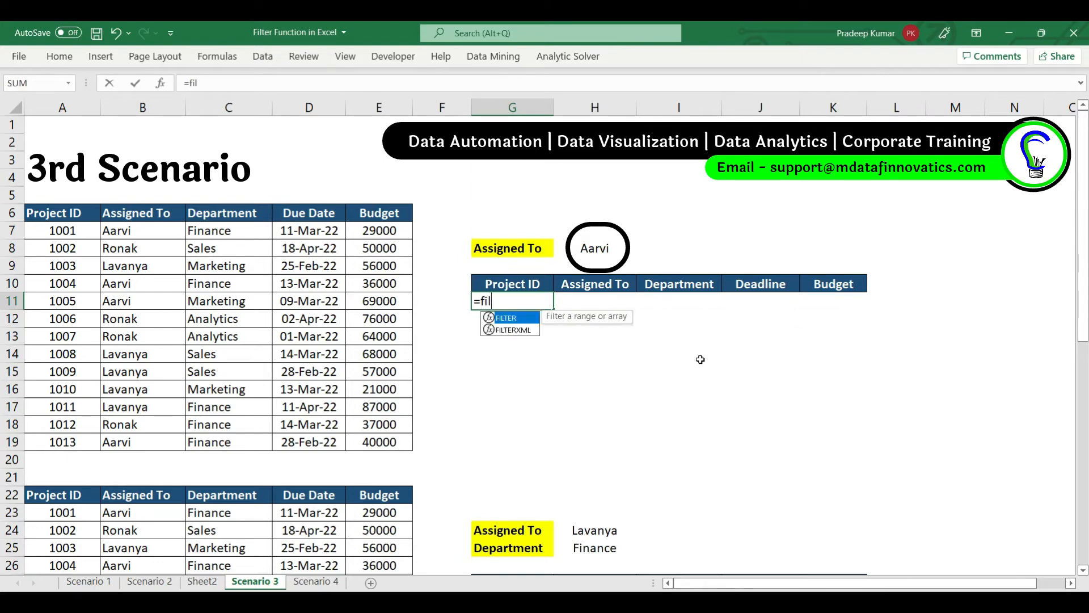
text(ter)
key(Tab)
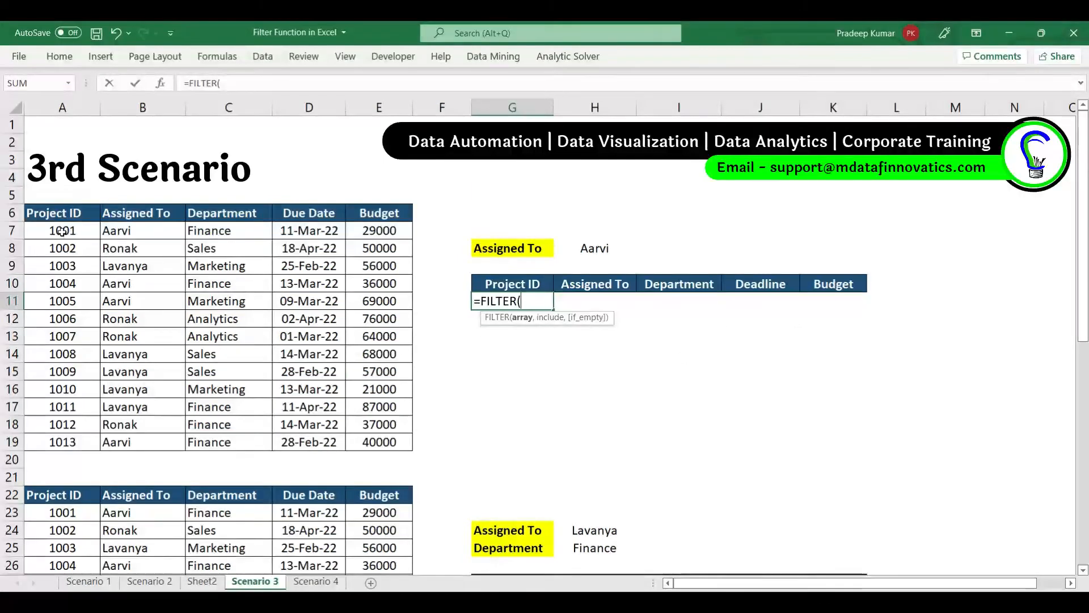
drag(63, 230, 377, 440)
text(,)
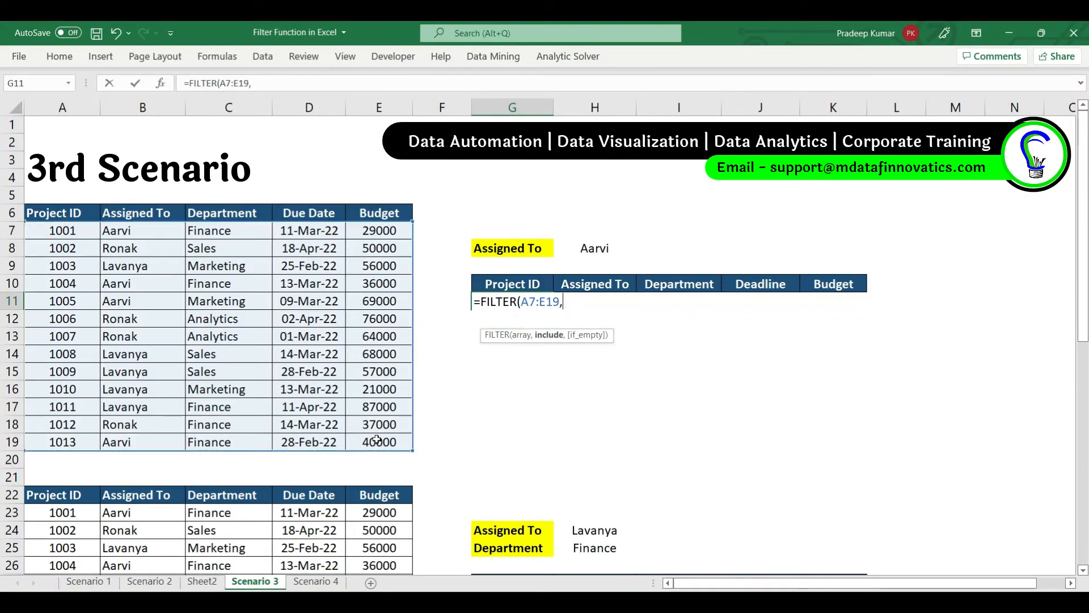
Complete G11 as =FILTER(A7:E19,B7:B19=H8) to extract the projects of the assignee in H8
drag(142, 230, 148, 435)
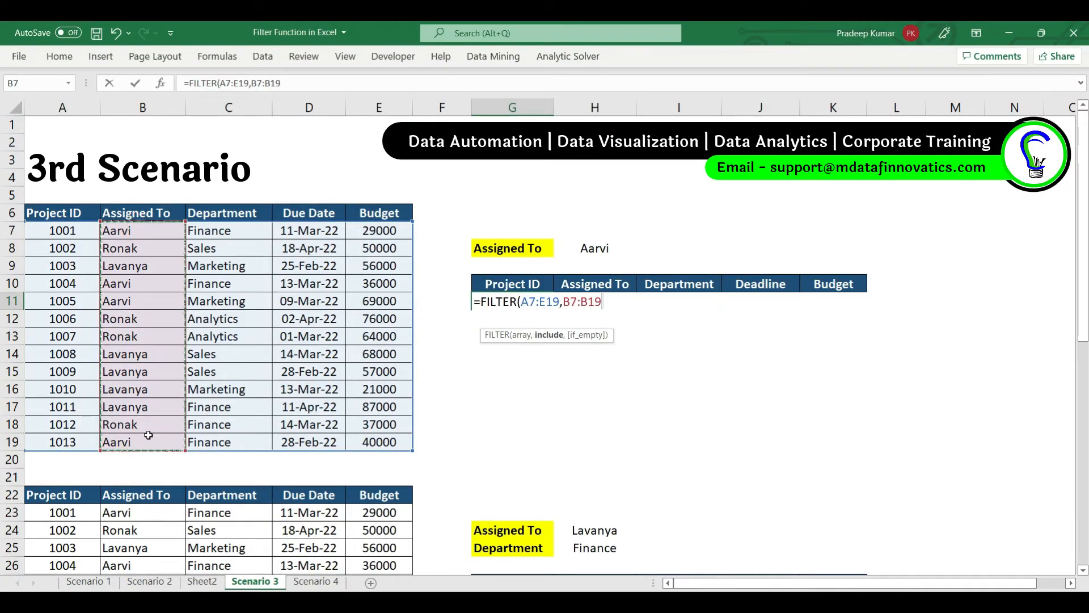
text(=)
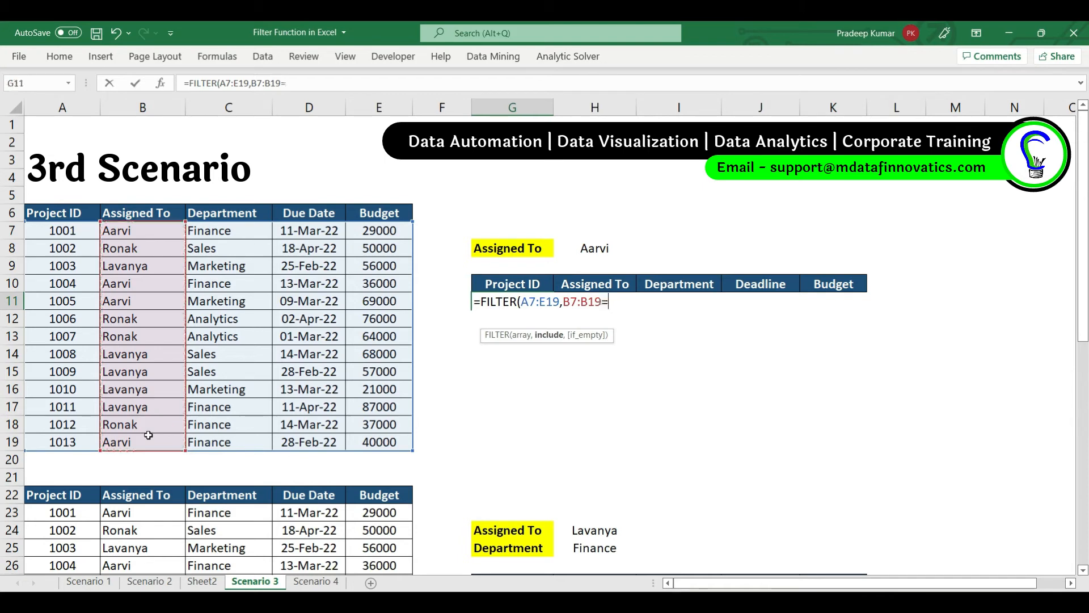
click(595, 250)
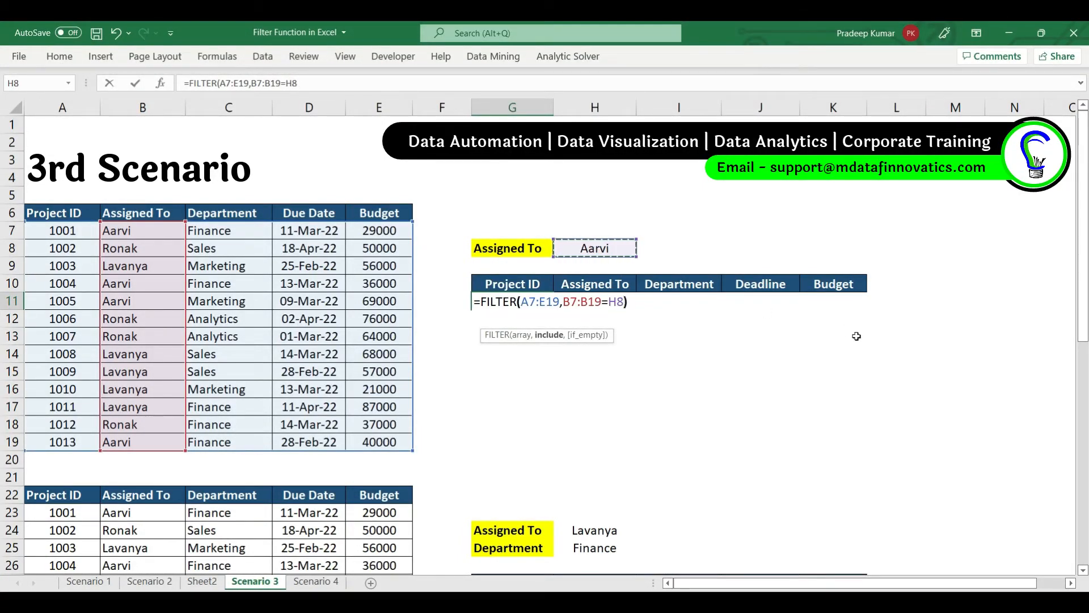
text())
key(Return)
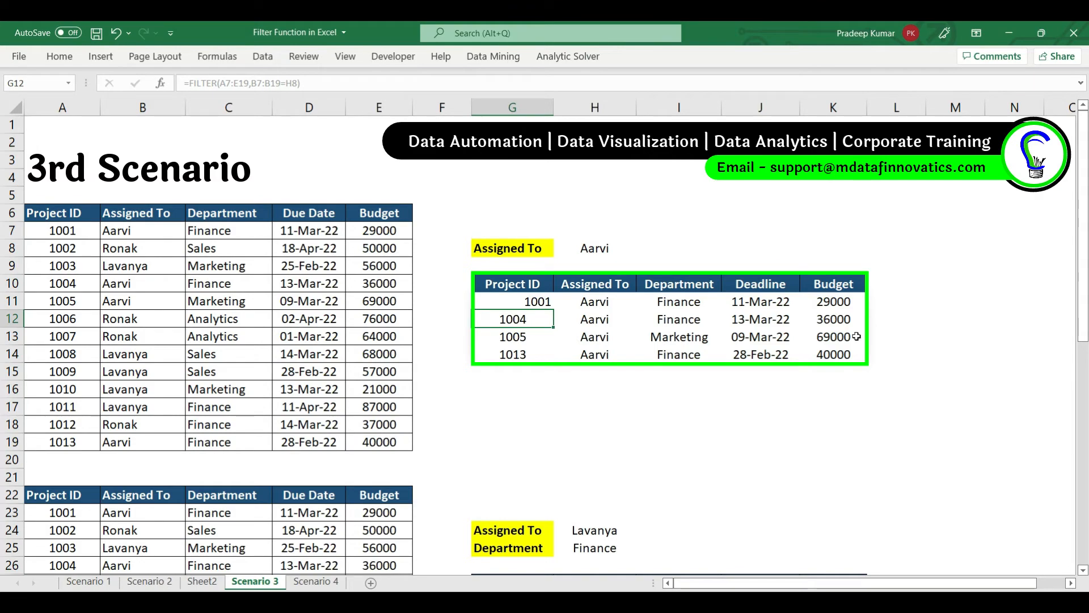
Examine the Assigned To column B38:B51 and the two-assignee criterion of the third exercise on the Scenario 3 sheet
scroll(683, 387, down, 9)
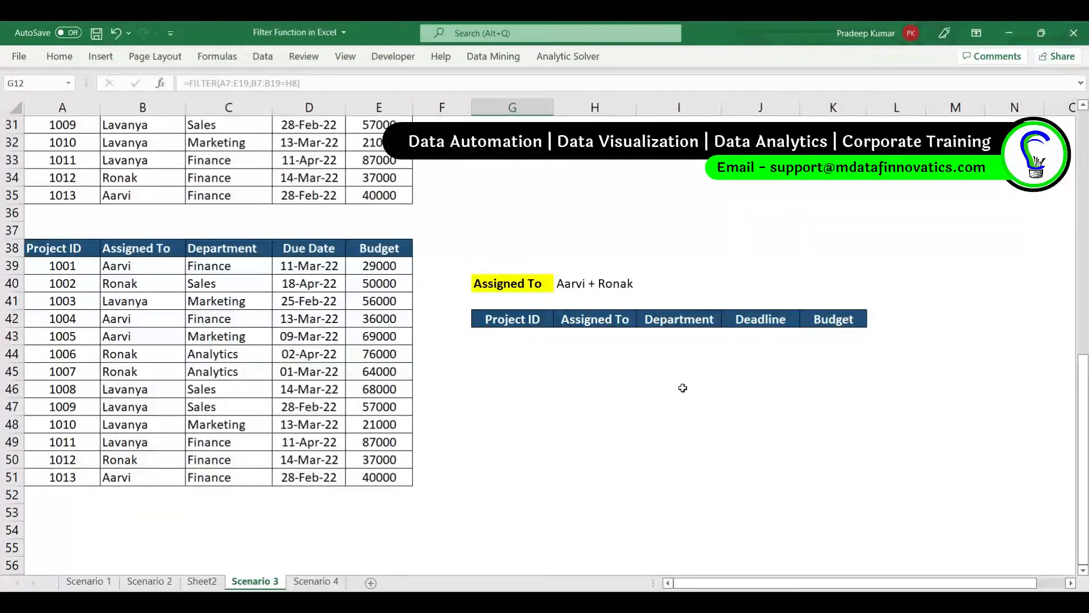
scroll(683, 387, up, 5)
scroll(683, 387, down, 7)
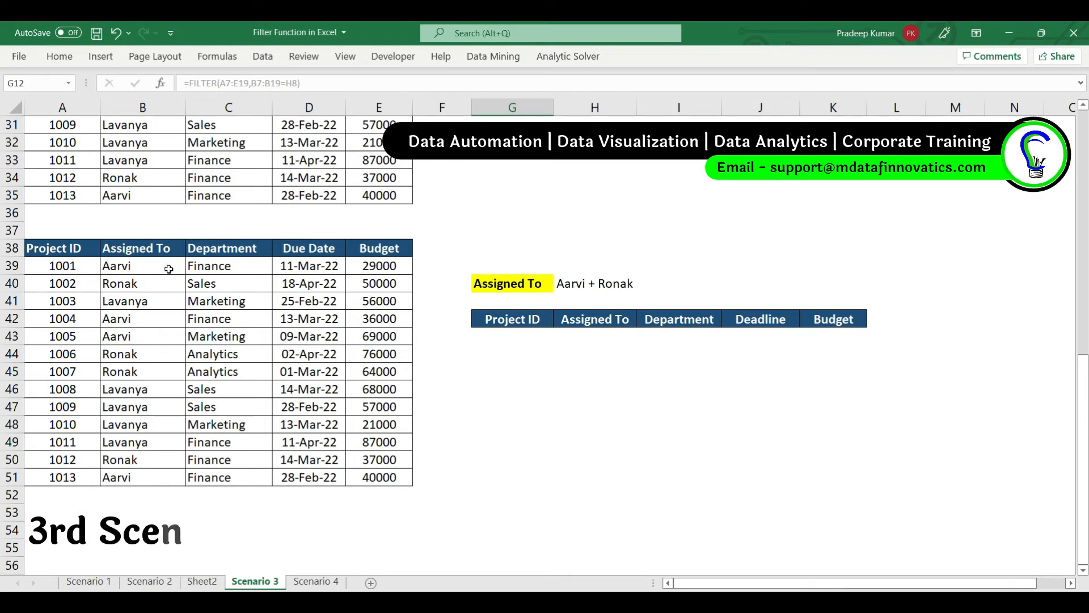
click(145, 249)
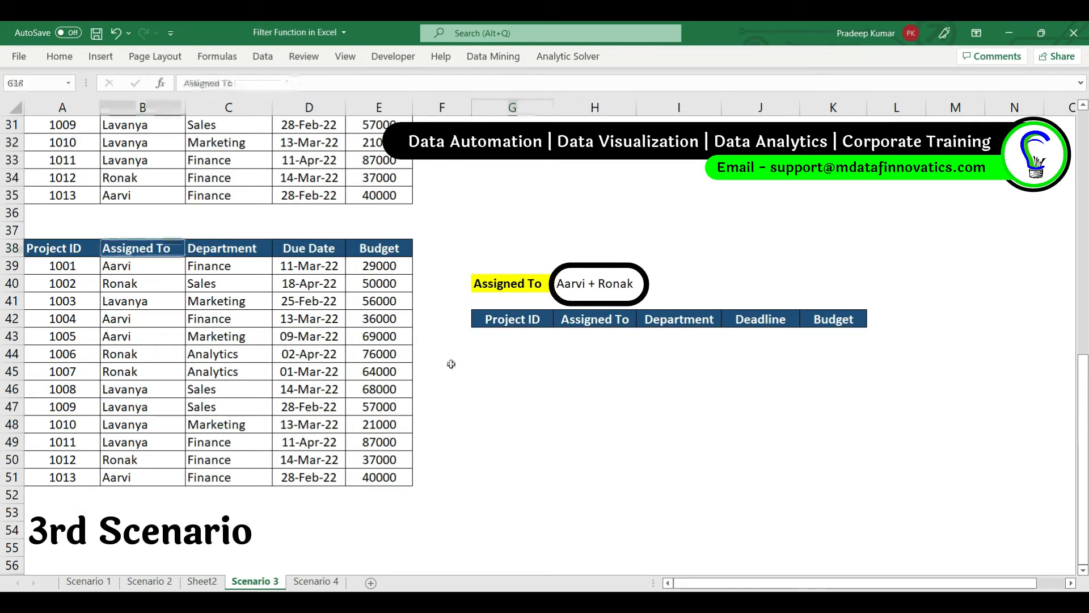
click(497, 352)
drag(142, 248, 133, 481)
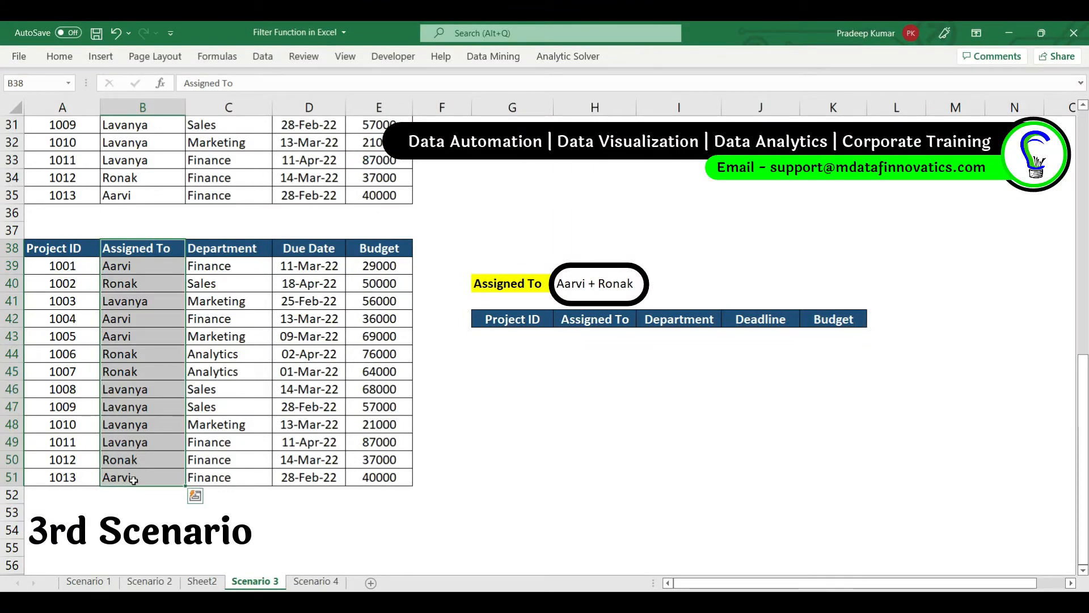
Begin a FILTER formula in G43 with array A39:E51 and the condition that B39:B51 equals the first assignee listed in H40
click(518, 336)
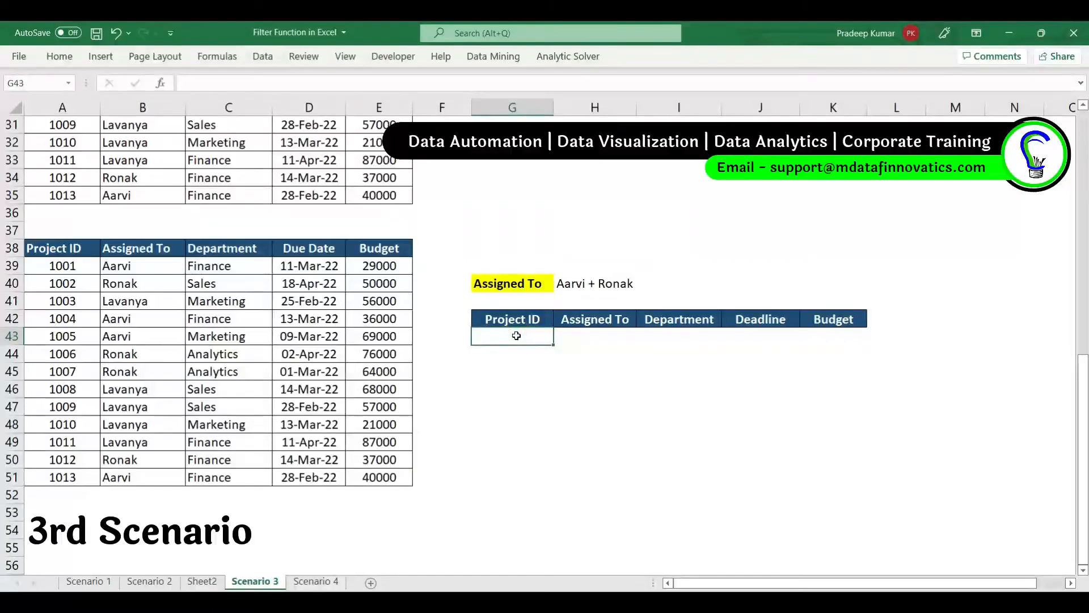
text(=filter)
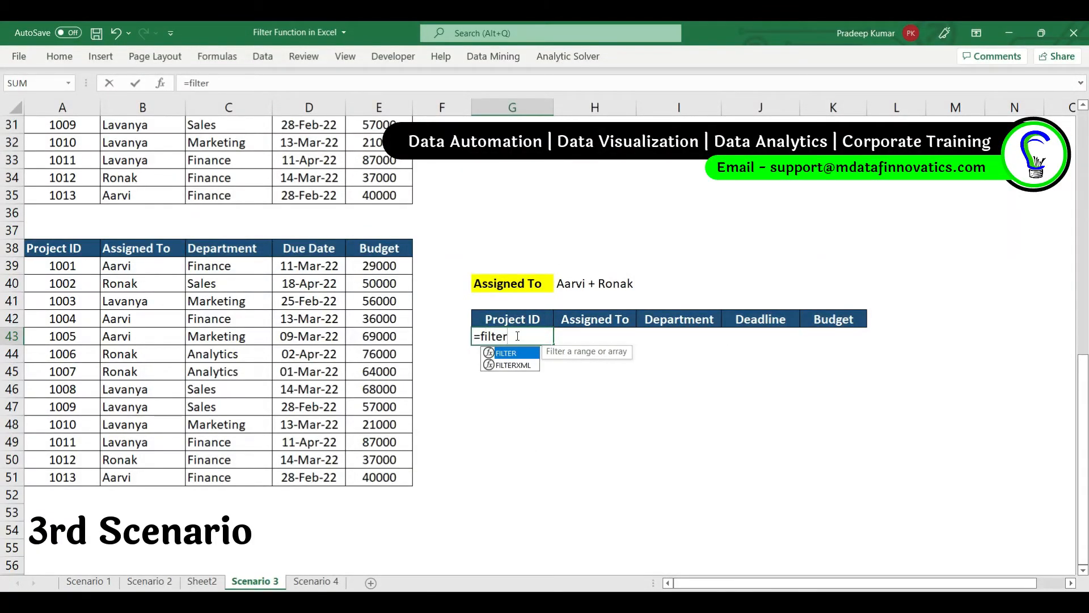
key(Tab)
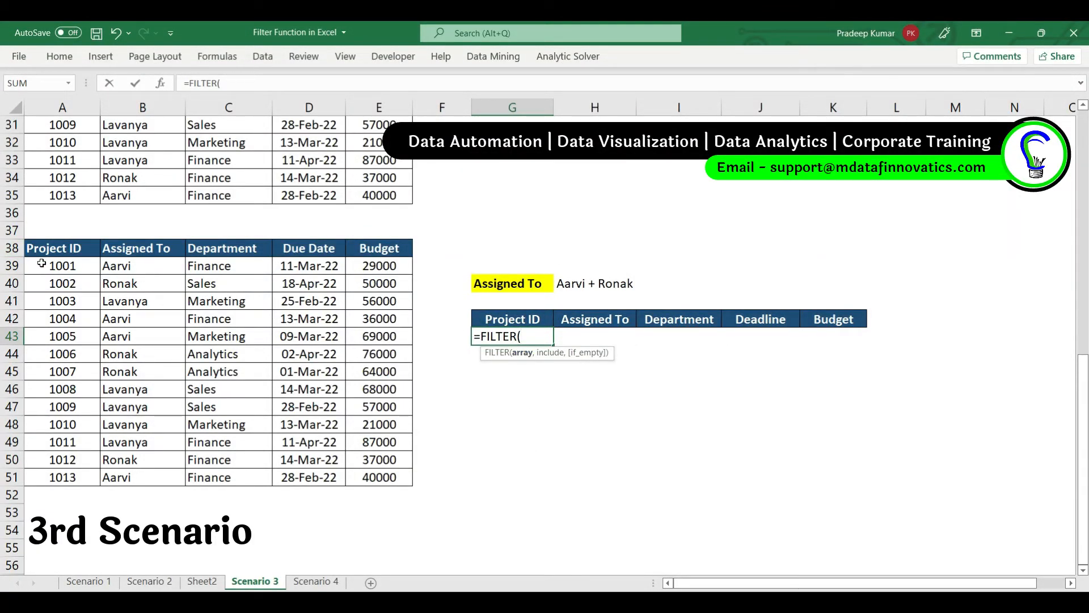
drag(42, 263, 409, 483)
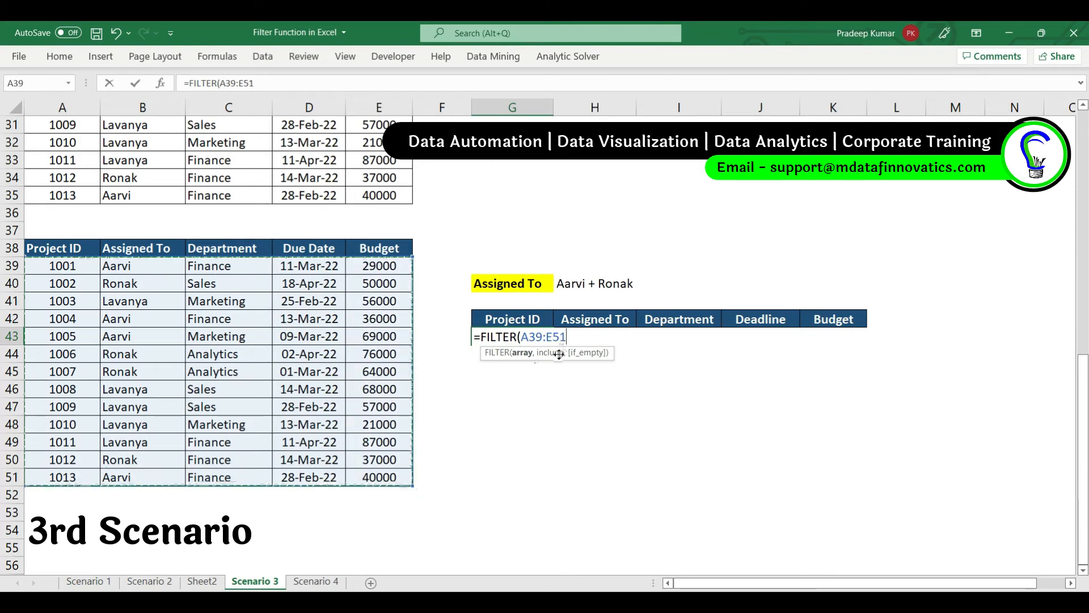
text(,)
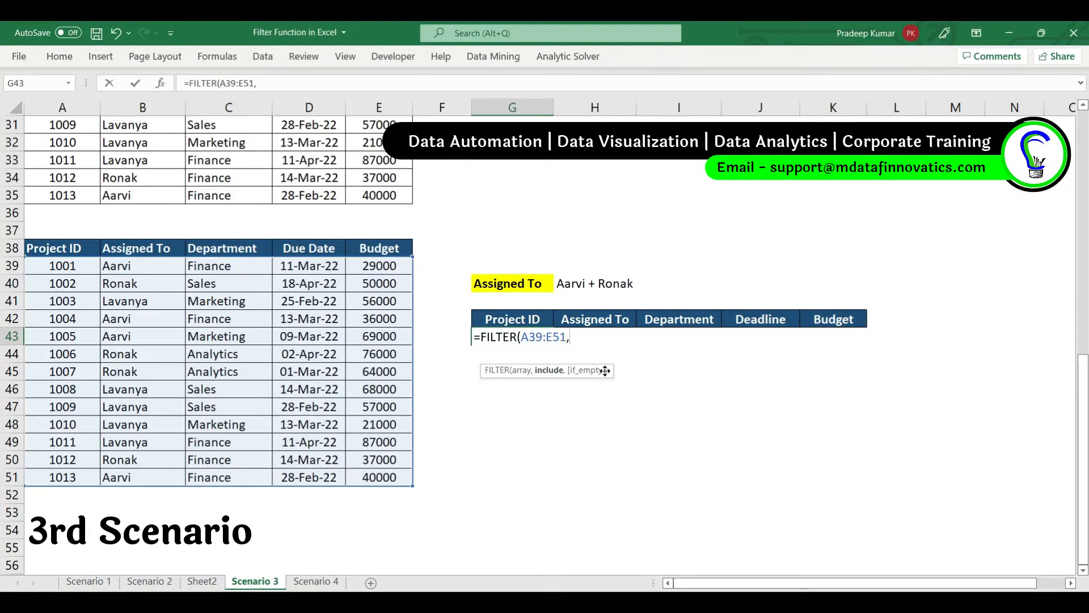
drag(156, 265, 157, 477)
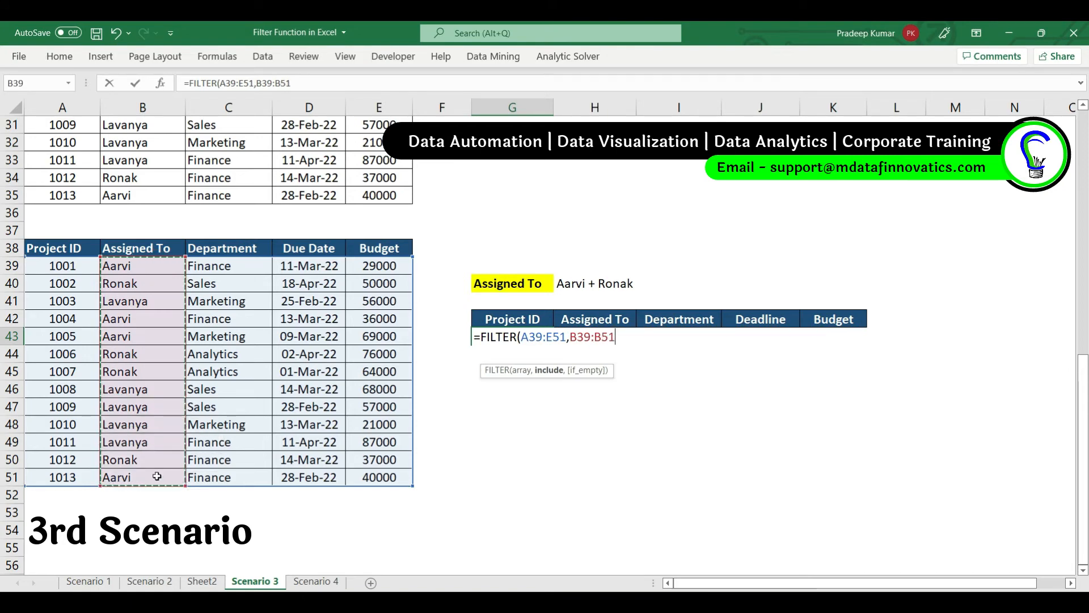
text(="Aarvi")
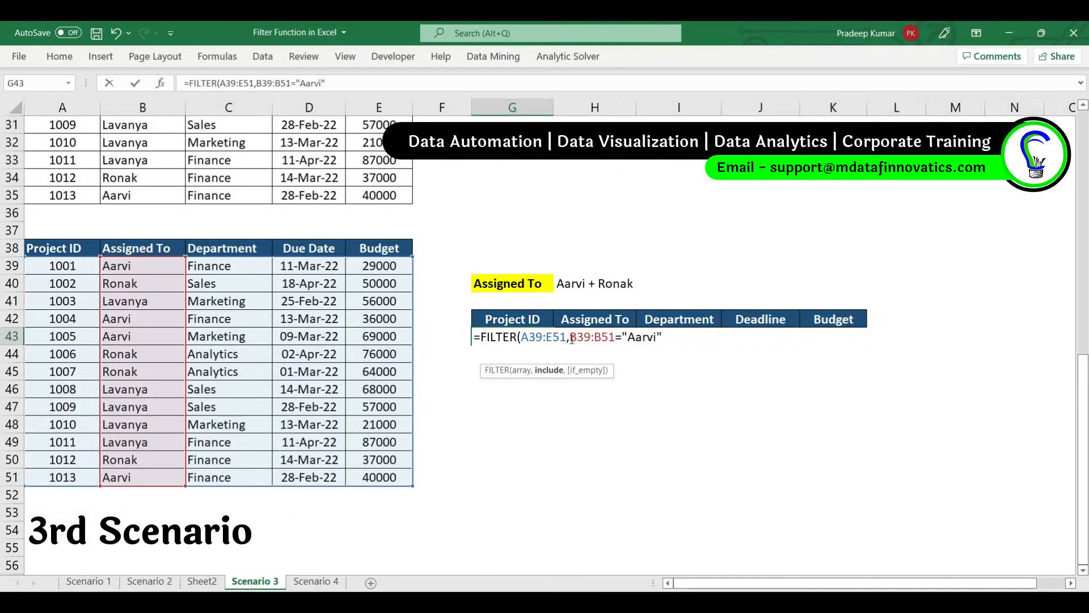
Parenthesize the first condition in G43 and add with + a second parenthesized condition matching B39:B51 to the other assignee in H40, closing the formula
text(()
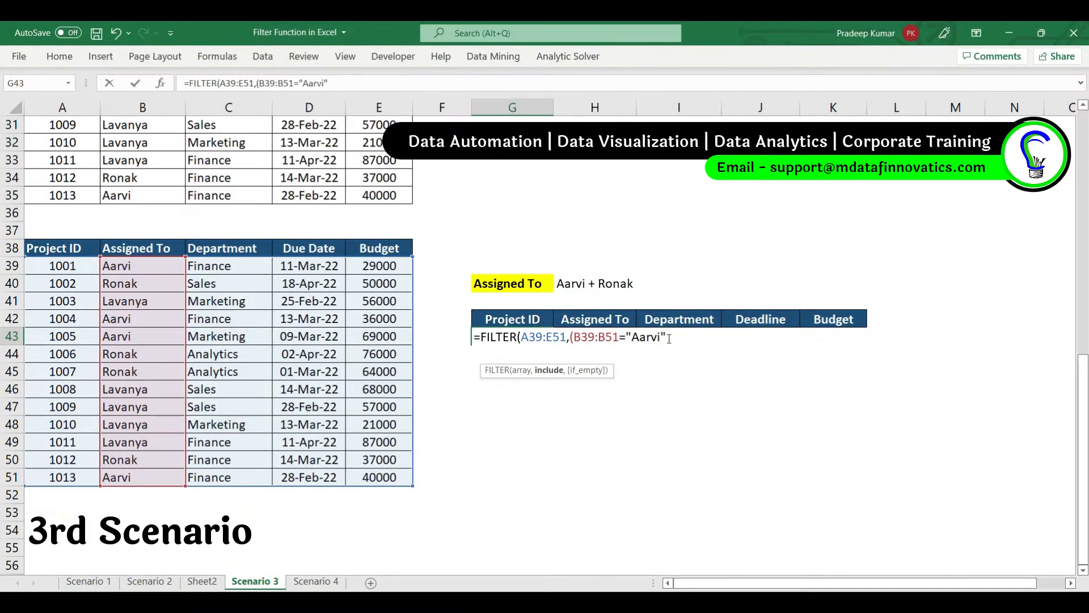
click(670, 339)
text()+()
drag(139, 266, 140, 485)
text(="Rona)
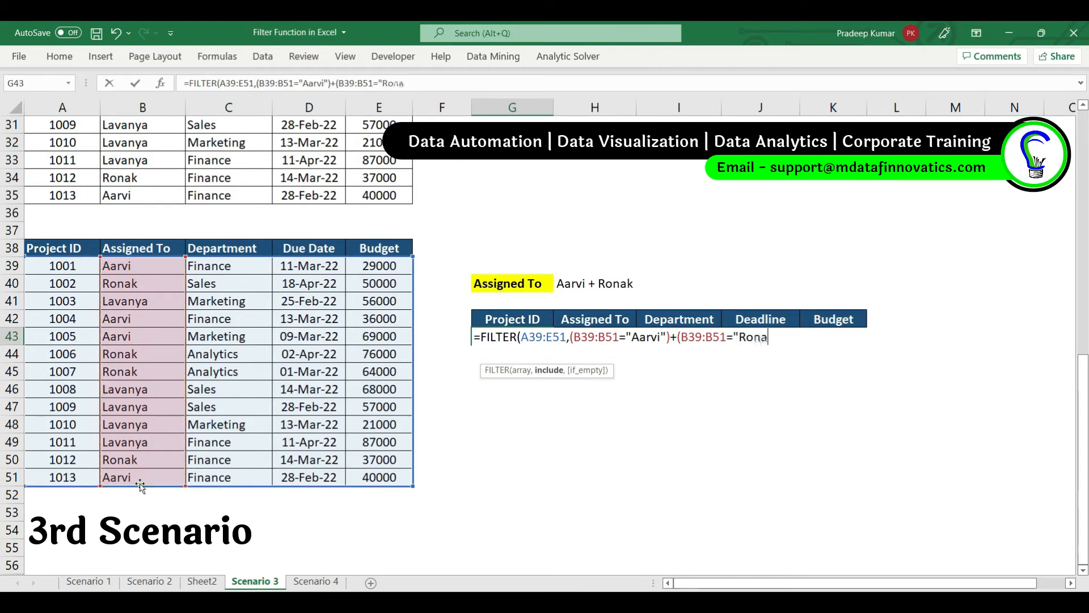
text(k")))
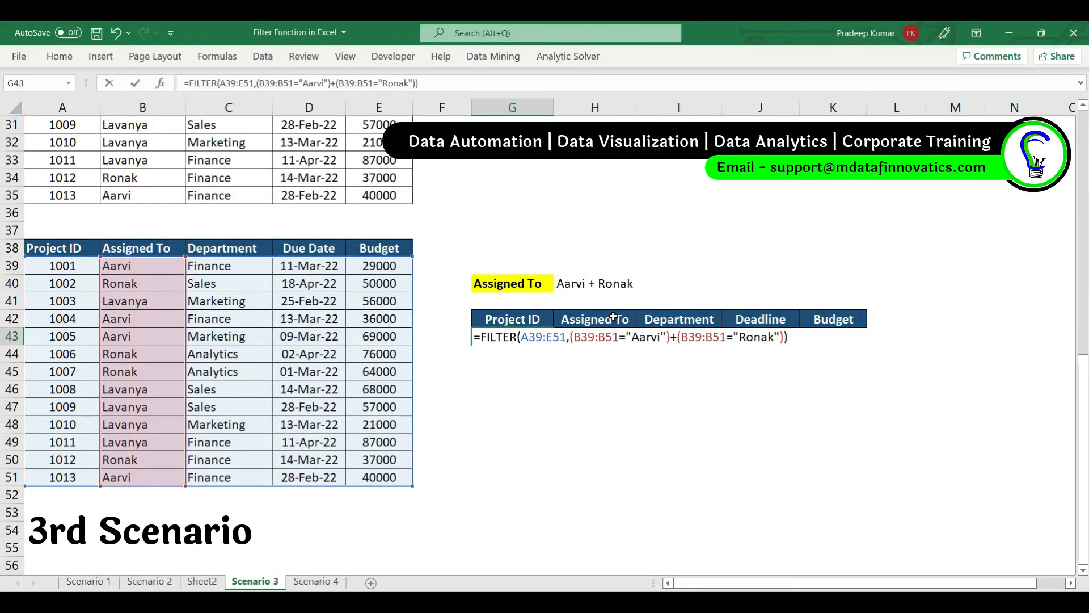
Enter the two-condition FILTER formula in G43 and check its Assigned To results against the OR conditions
drag(574, 336, 783, 339)
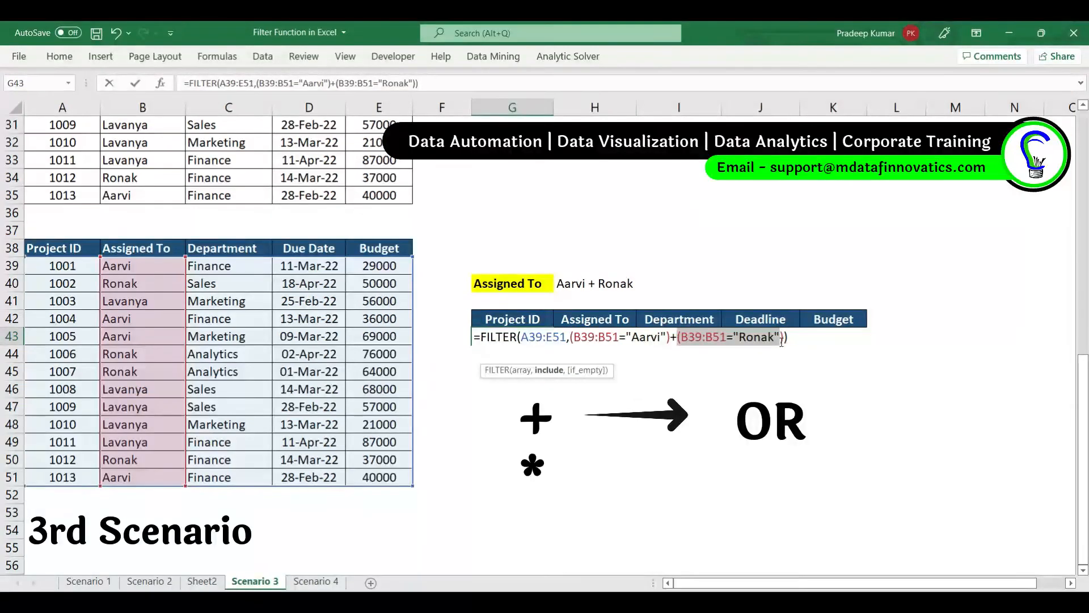
click(796, 334)
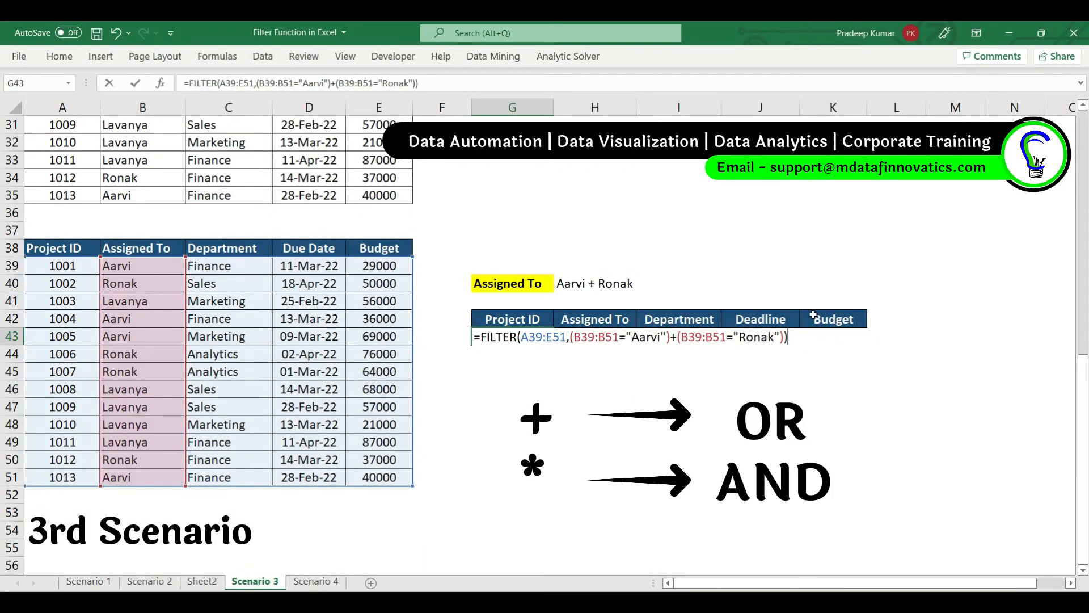
key(Return)
click(607, 335)
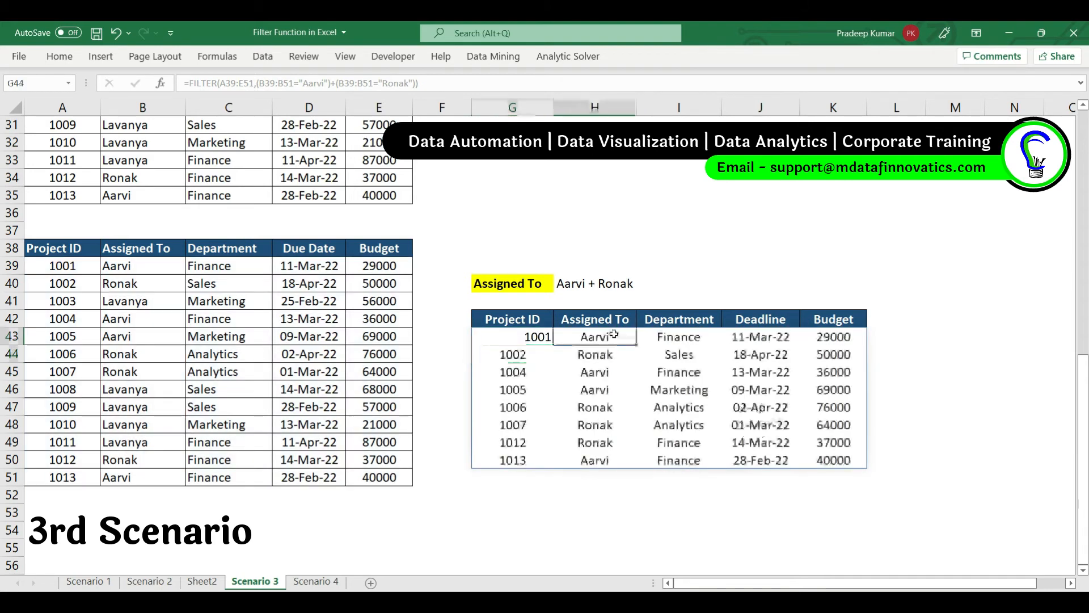
drag(607, 336, 609, 460)
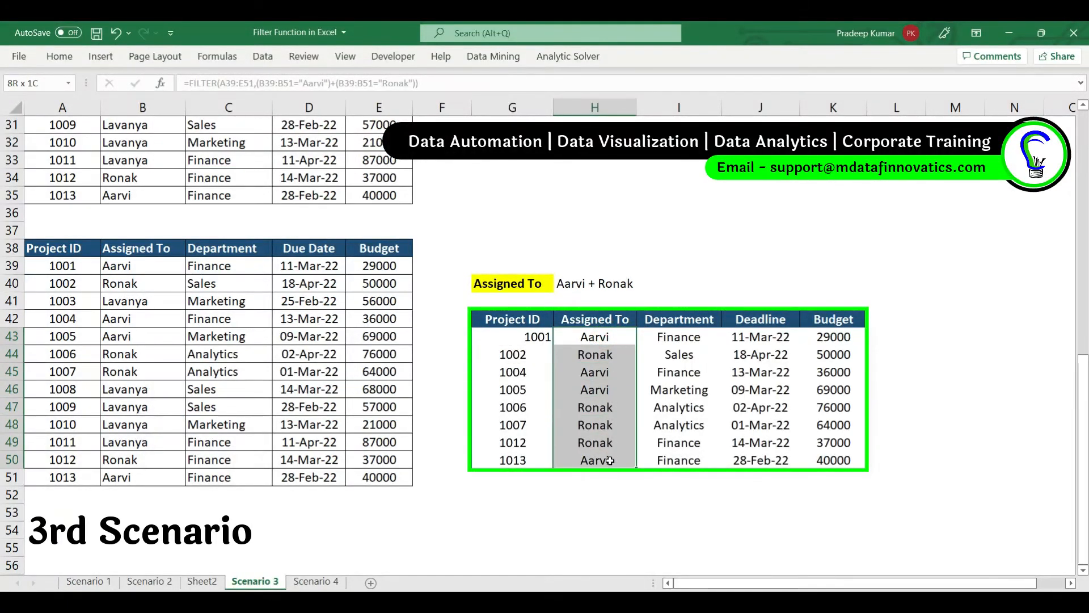
double_click(540, 336)
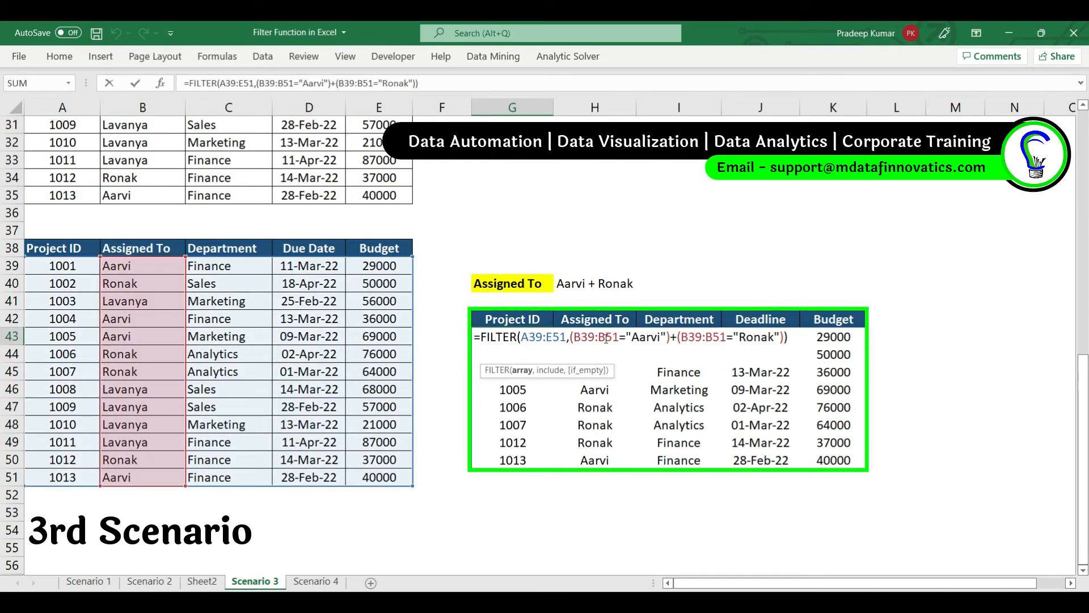
click(677, 339)
key(Escape)
Open the Scenario 4 sheet and examine the Assigned To and Department columns, B6:C19, needed for the Sales total-budget exercise
click(316, 581)
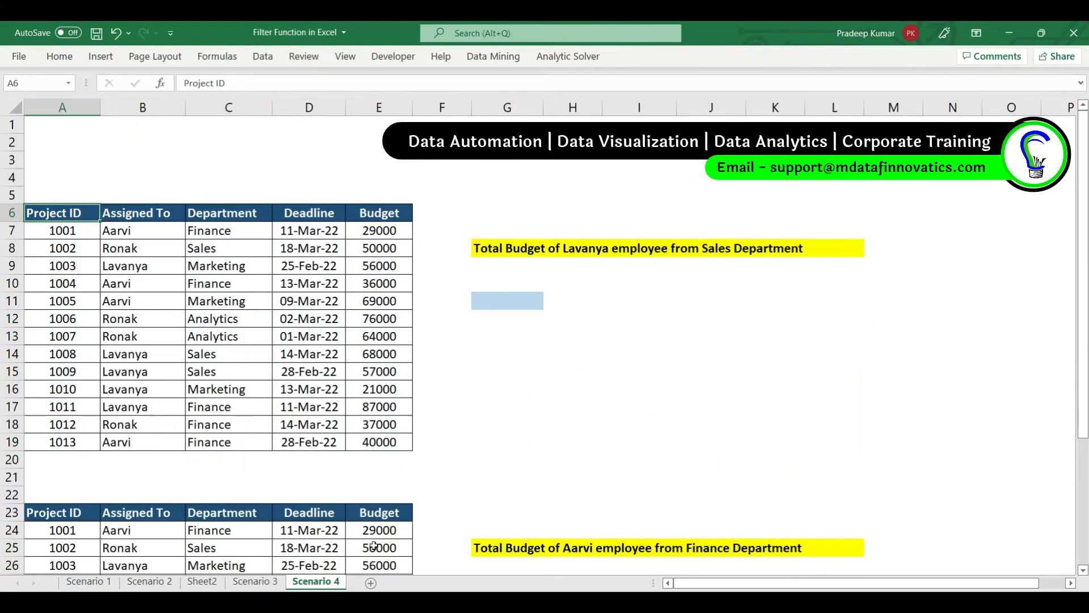
click(521, 307)
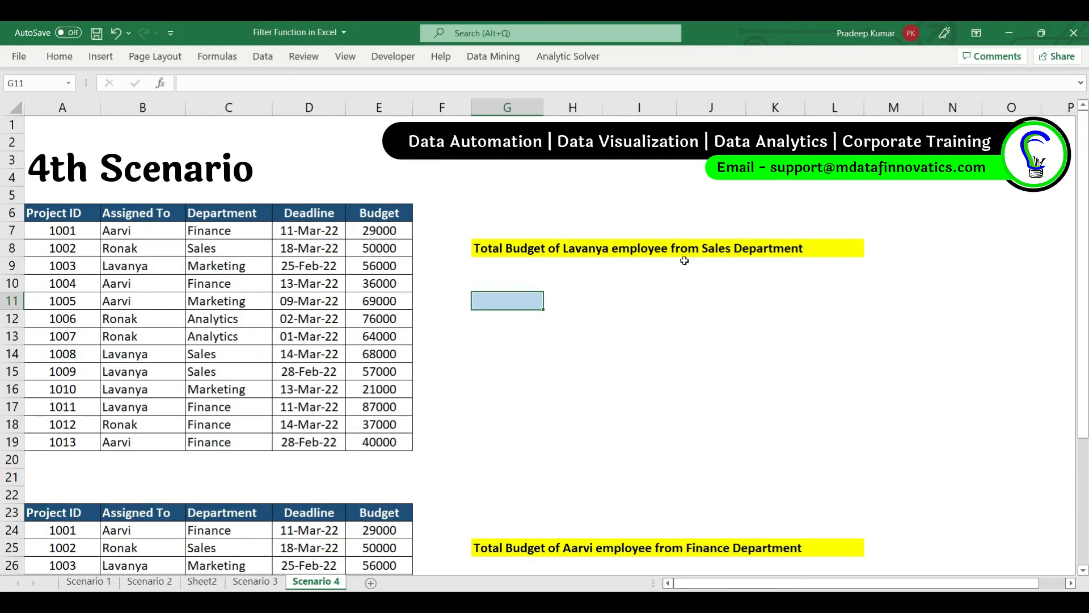
drag(177, 204, 231, 443)
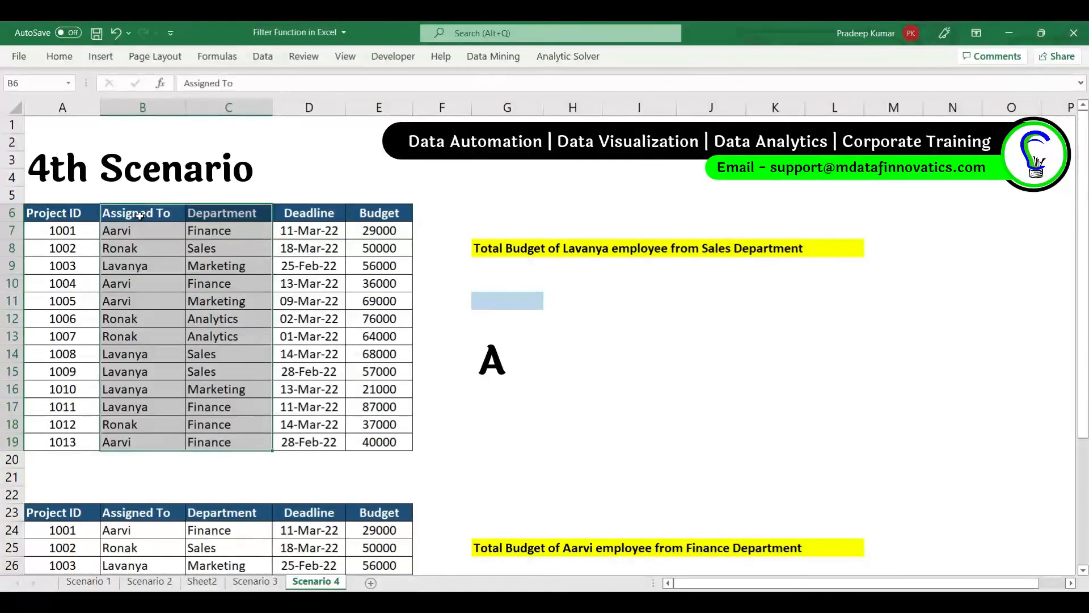
drag(139, 213, 145, 438)
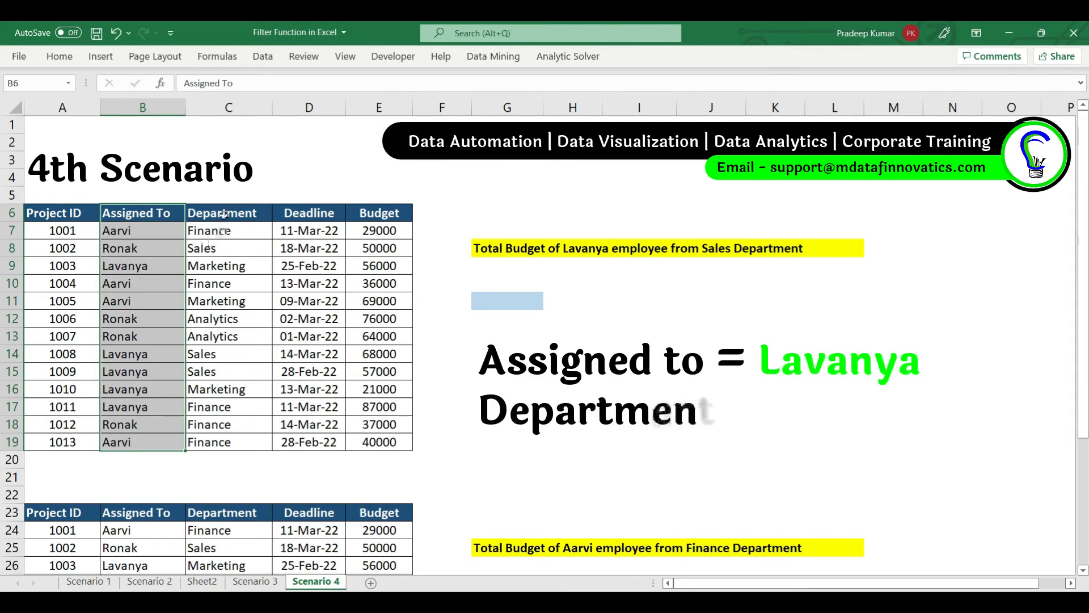
drag(222, 213, 225, 440)
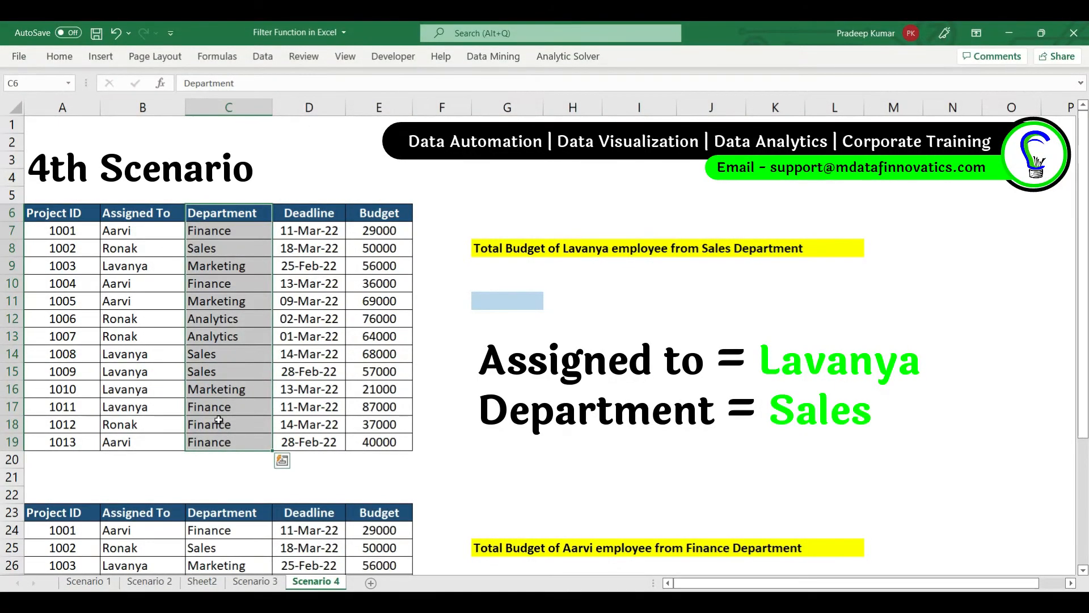
click(520, 303)
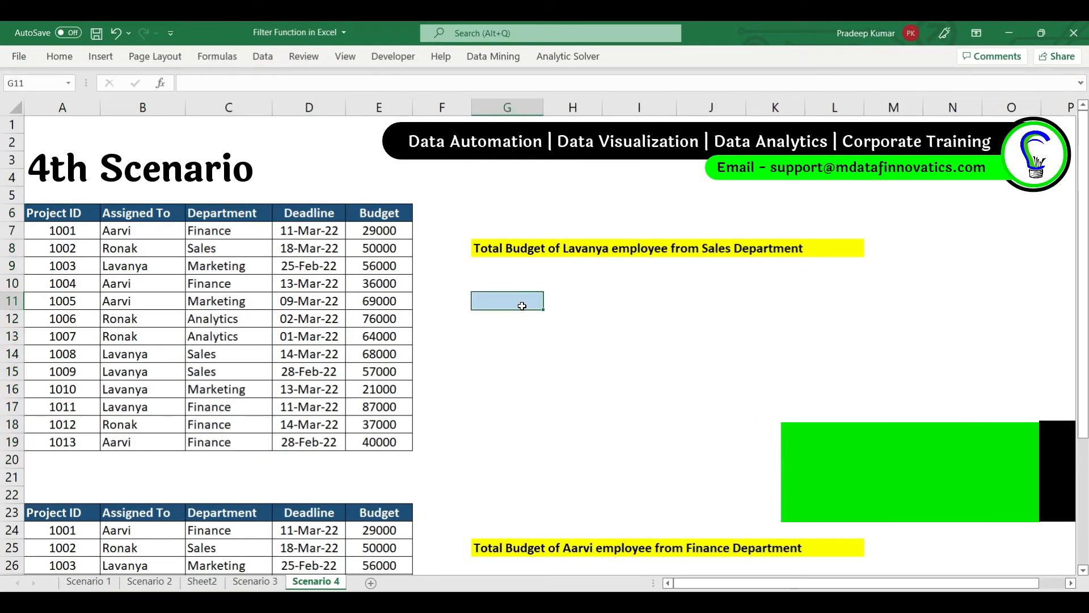
Begin a SUMIFS formula in G13 with the Budget range E7:E19 as the sum range
click(515, 344)
text(=)
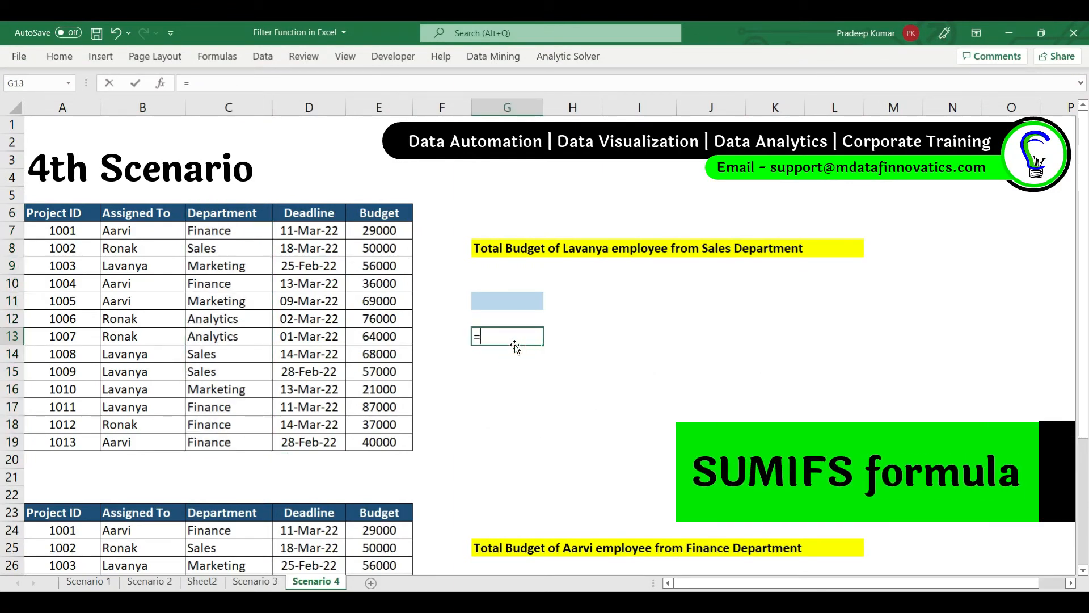
text(sumifs)
key(Tab)
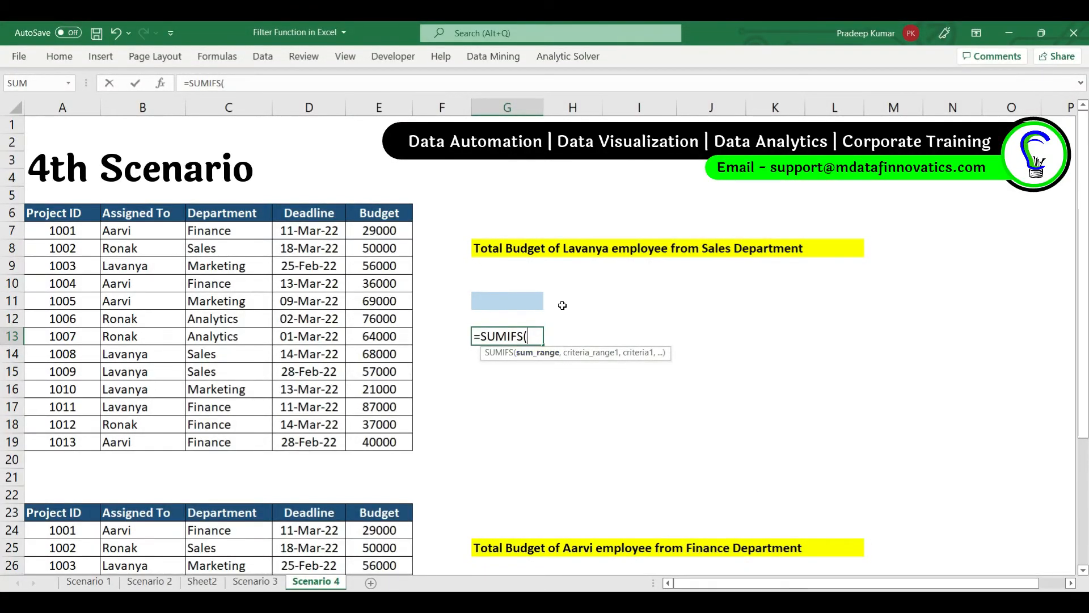
drag(392, 232, 386, 435)
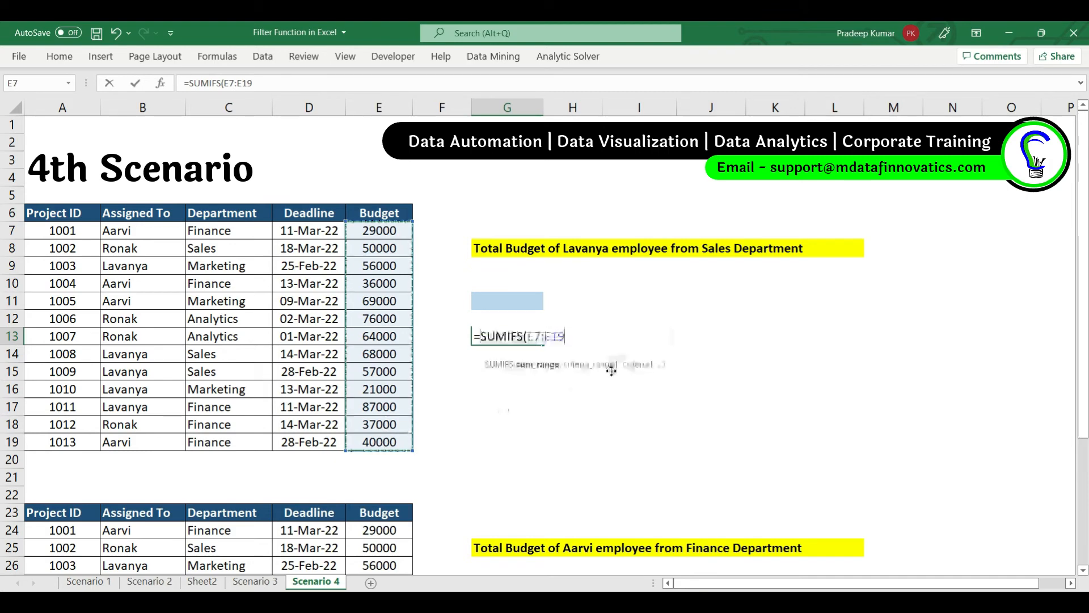
text(,)
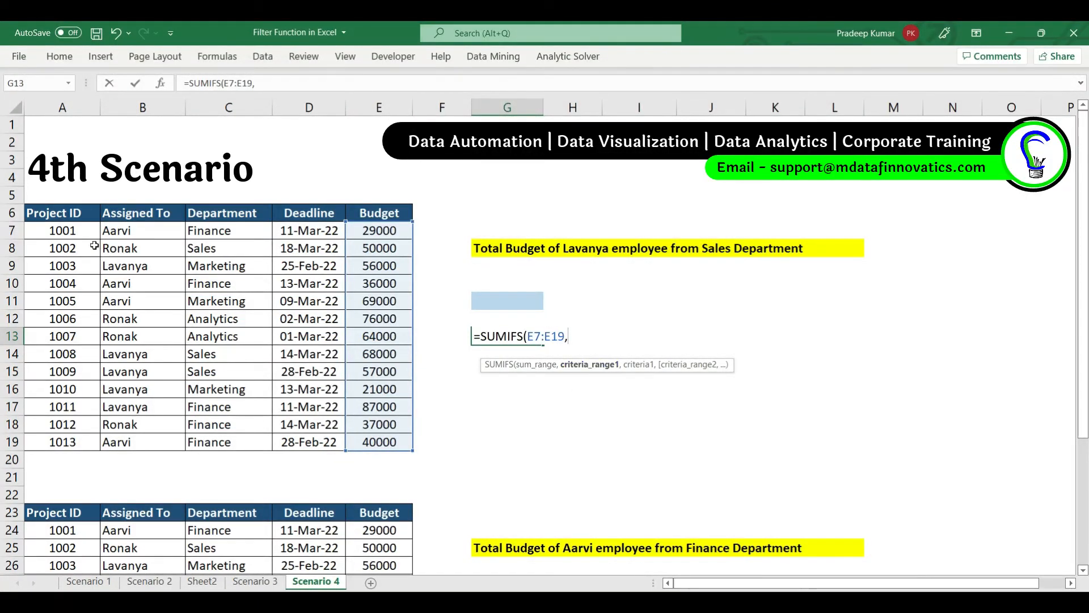
Complete the G13 SUMIFS with B7:B19 matching the employee named in G8 and C7:C19 matching "Sales"
drag(126, 230, 154, 438)
text(,"La)
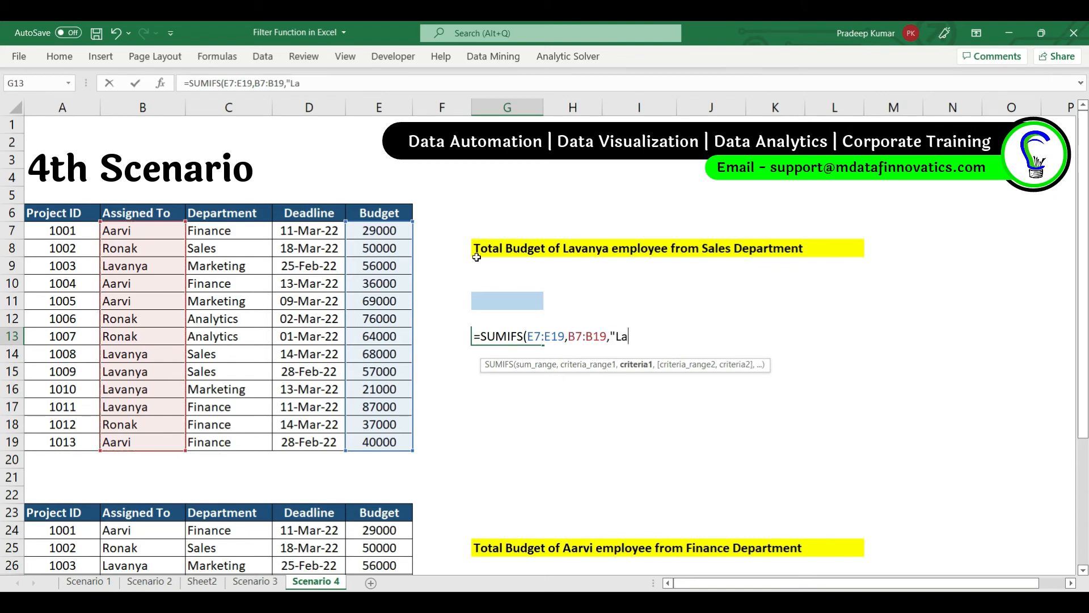
text(vanya",)
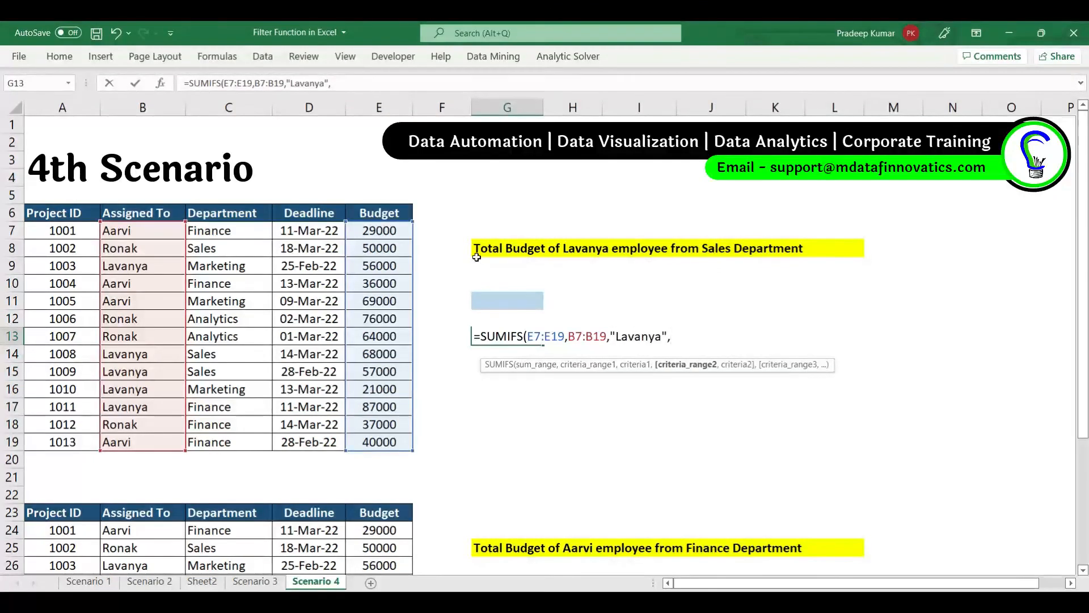
drag(222, 233, 229, 437)
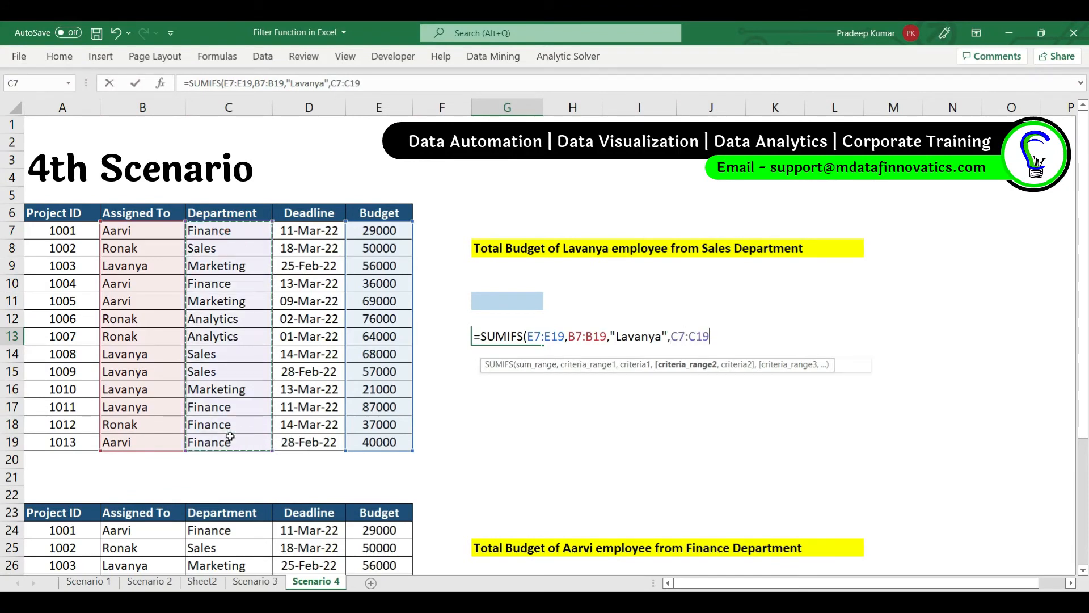
text(,"Sales)
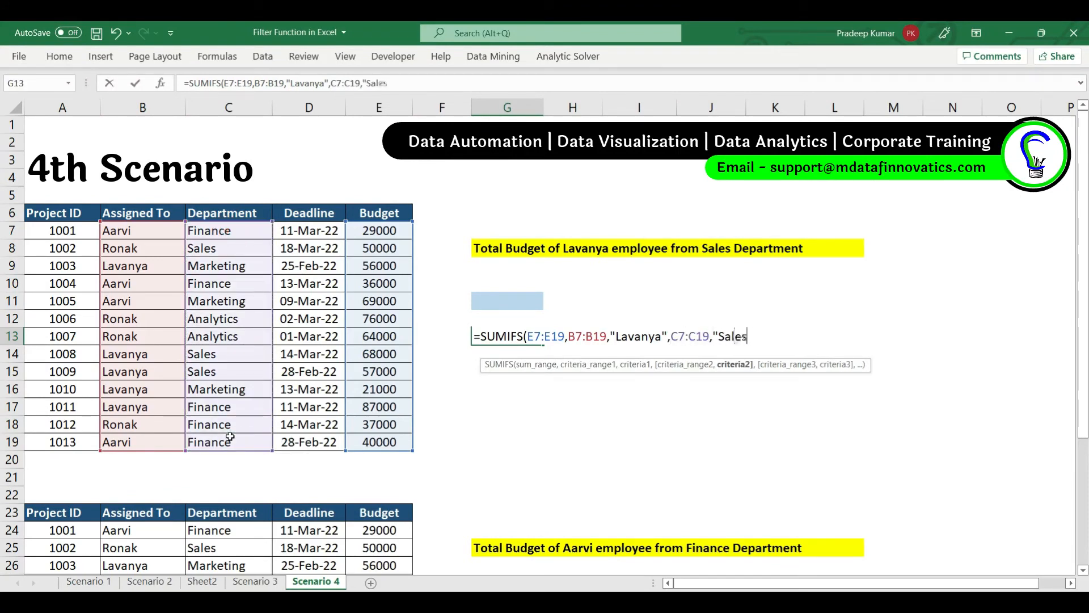
text("))
key(ctrl+Return)
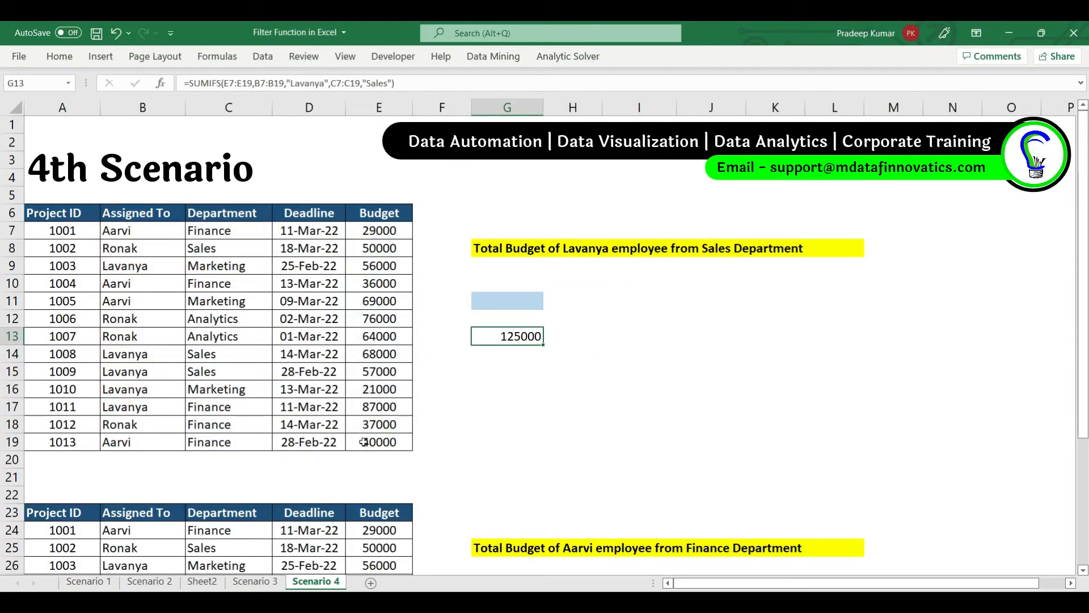
Begin a FILTER formula in G11 with the Budget range E7:E19 as the array
click(497, 299)
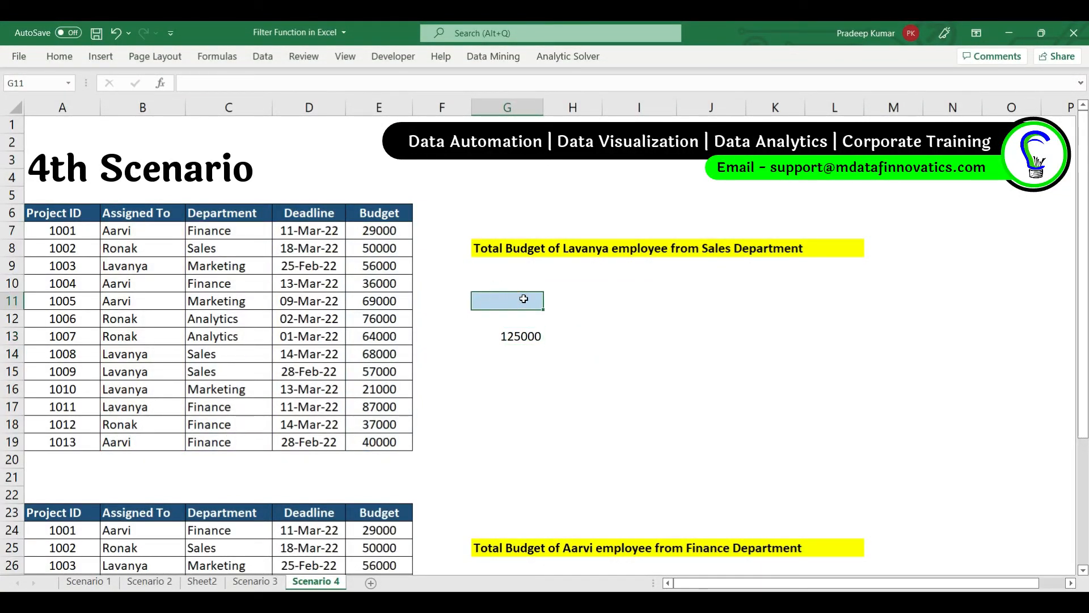
text(=filt)
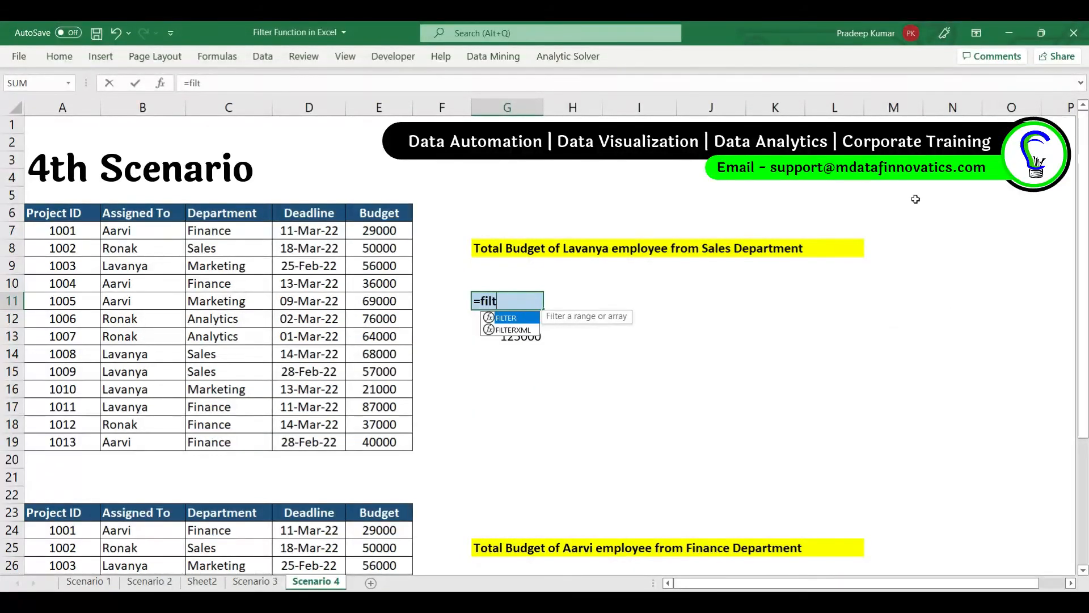
key(Tab)
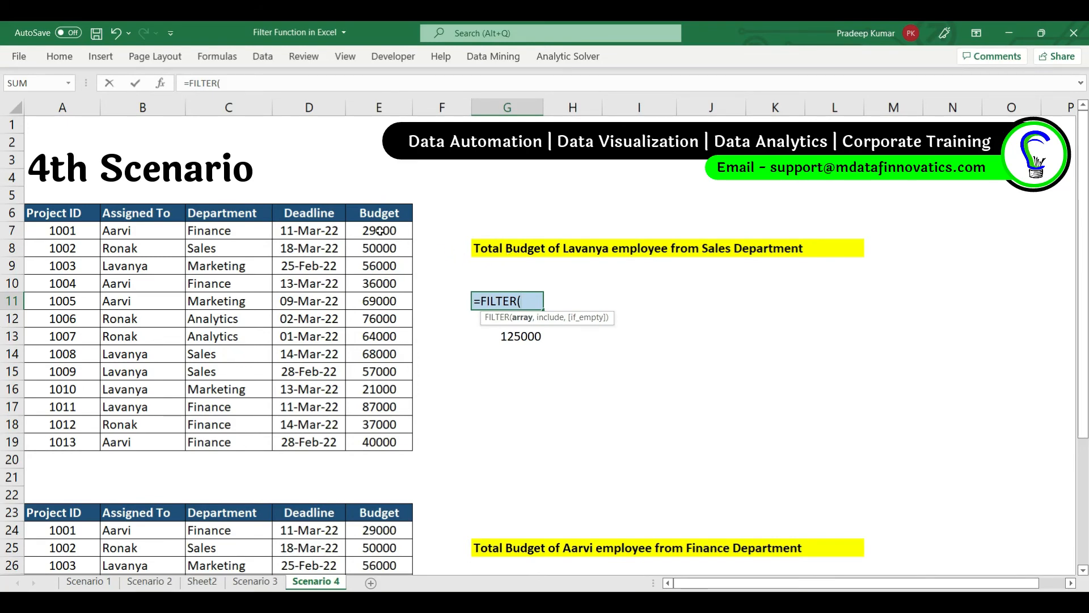
drag(379, 230, 379, 442)
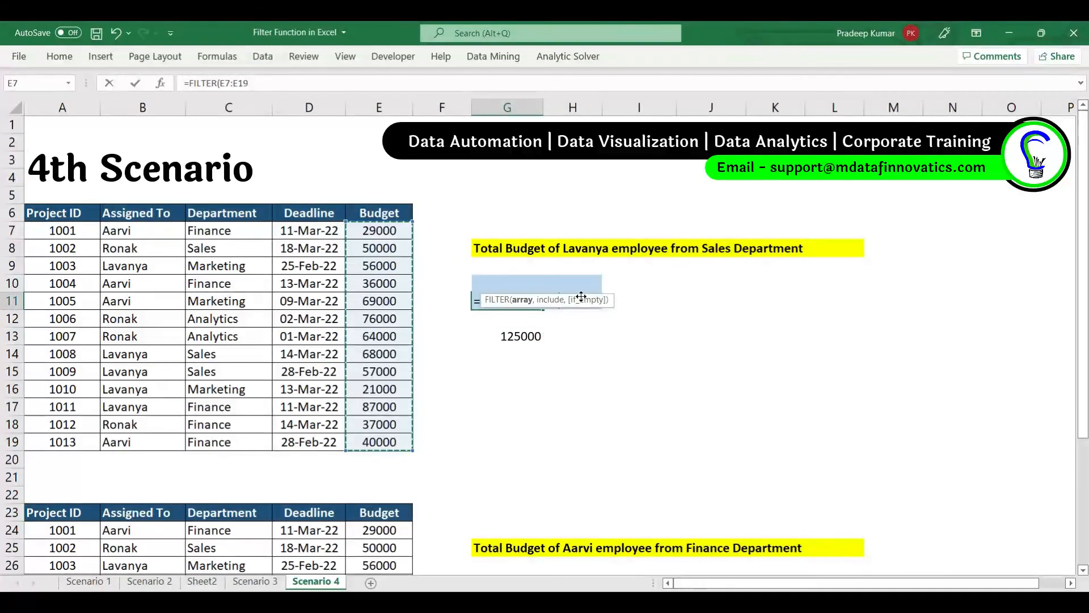
drag(581, 296, 646, 321)
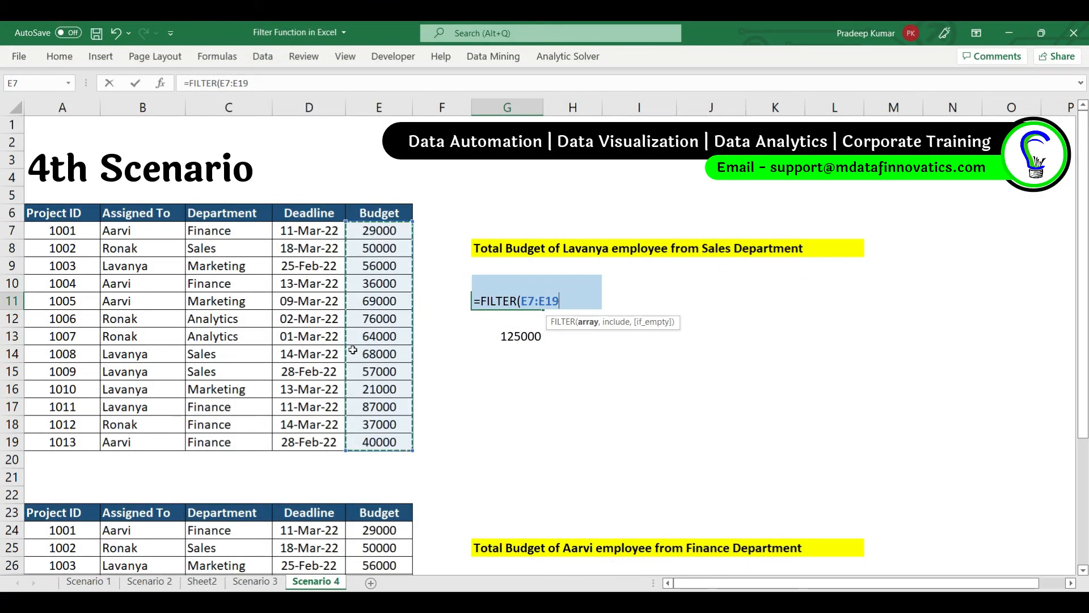
text(,)
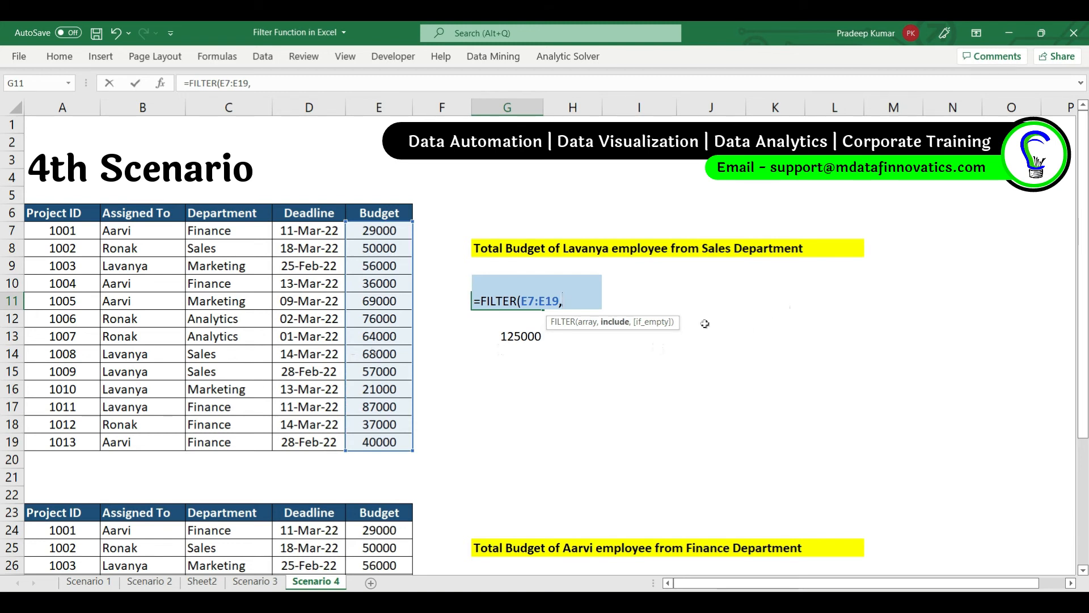
Add a parenthesized first condition to the G11 FILTER, matching B7:B19 to the employee named in G8
click(154, 231)
drag(154, 242, 155, 442)
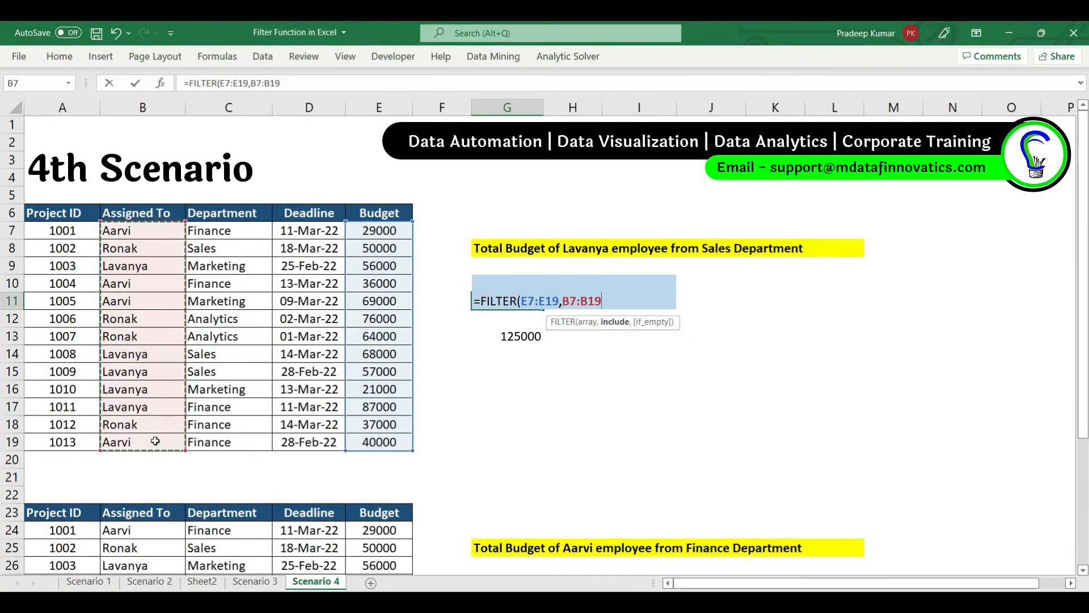
text(=)
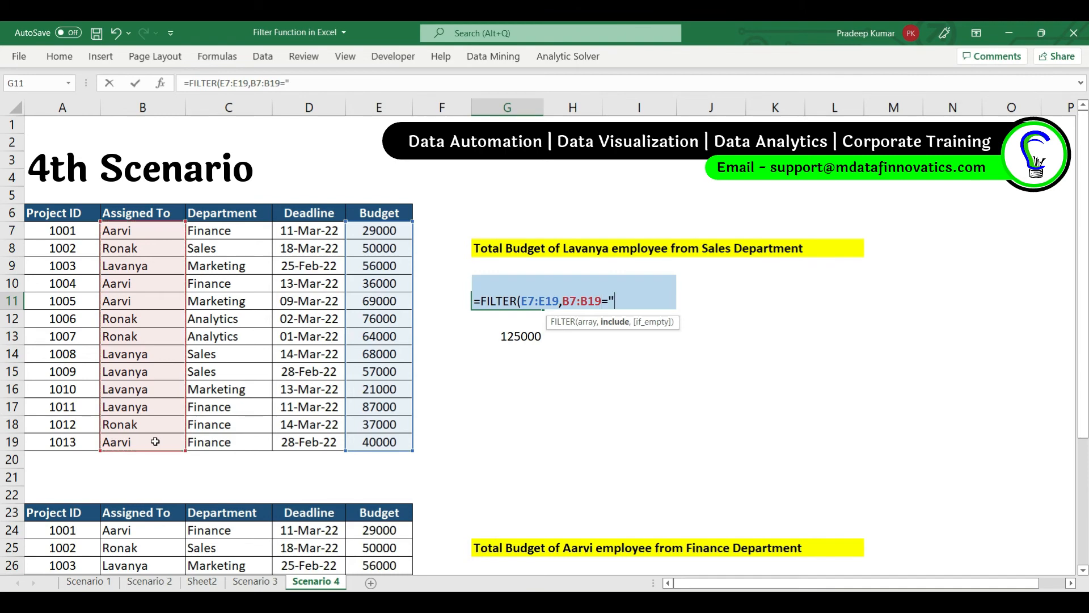
text(")
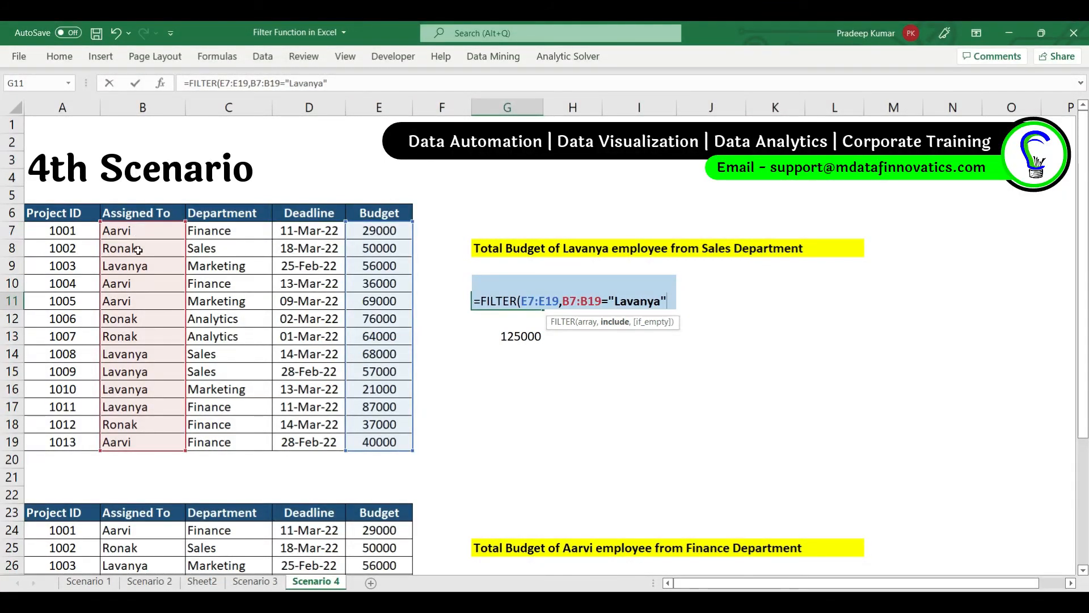
click(563, 301)
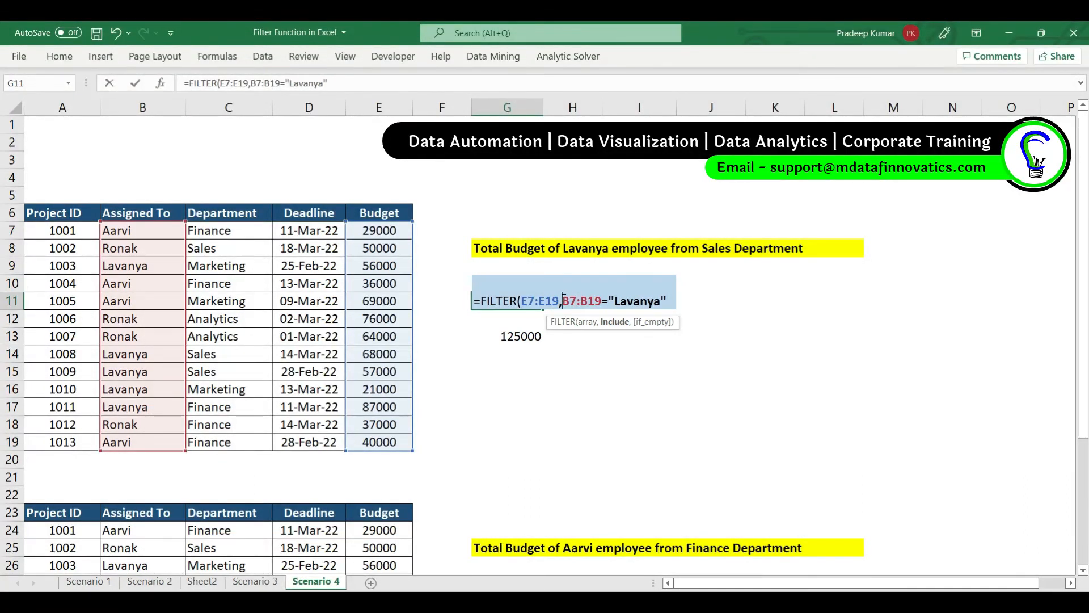
text(()
click(672, 299)
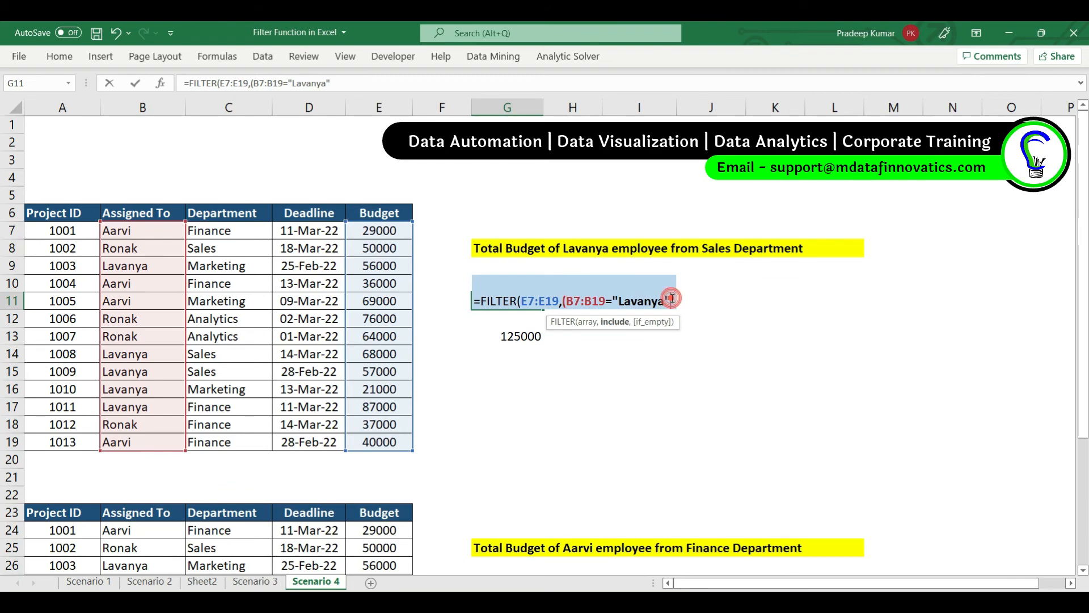
text())
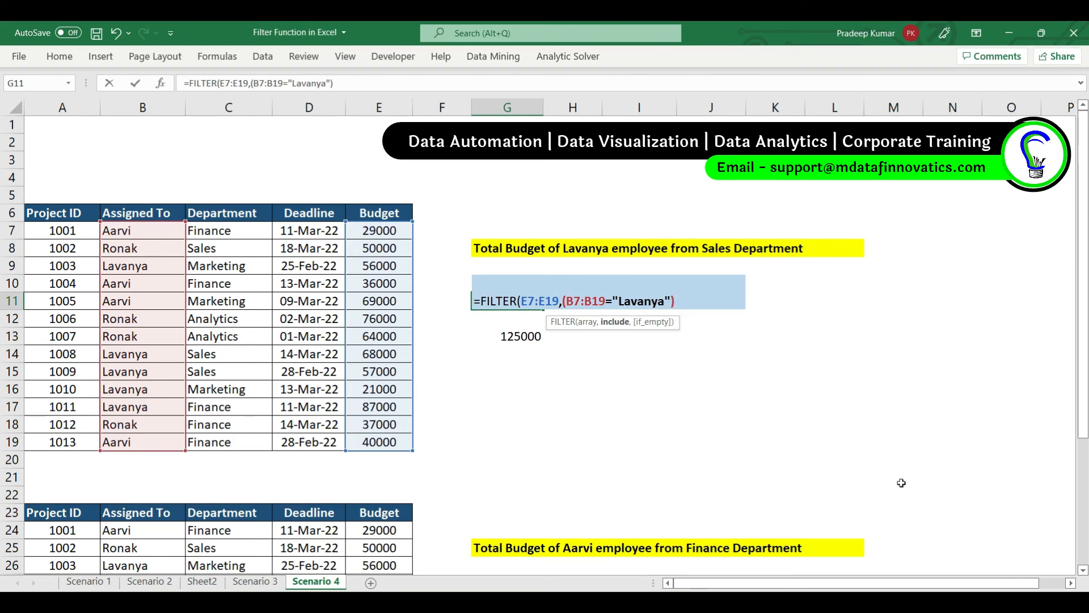
Multiply the first condition by (C7:C19="Sales") as an AND condition and enter the FILTER formula in G11
text(*()
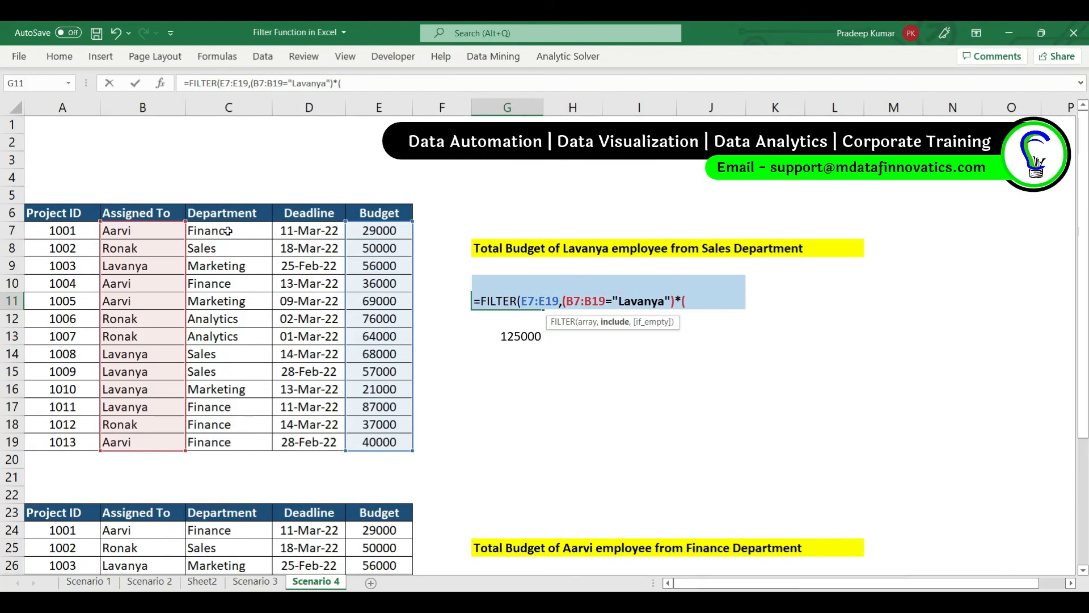
drag(227, 231, 225, 442)
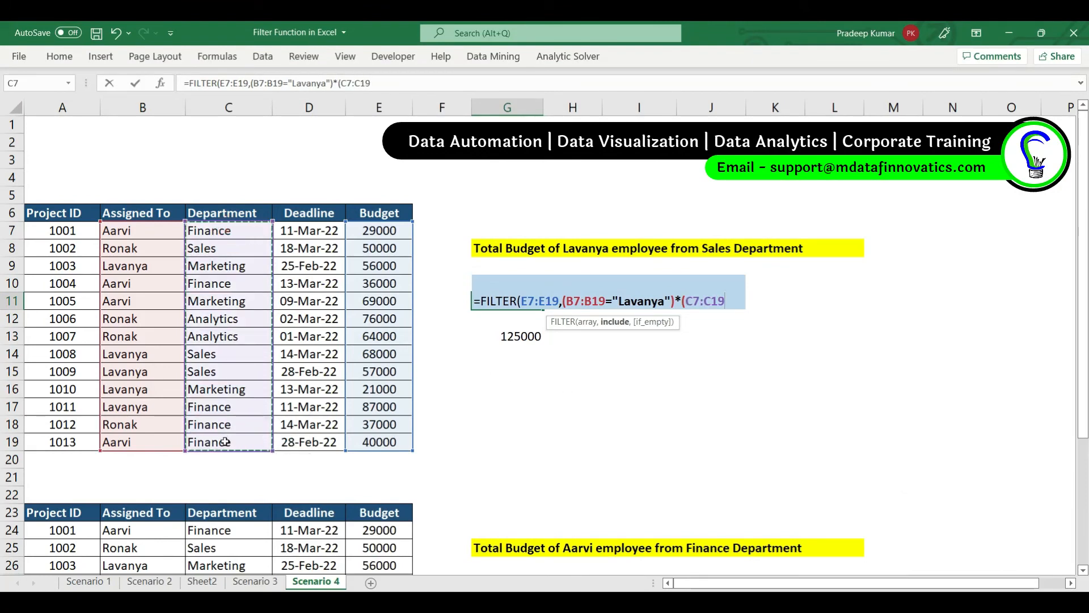
text(=)
text("Sa)
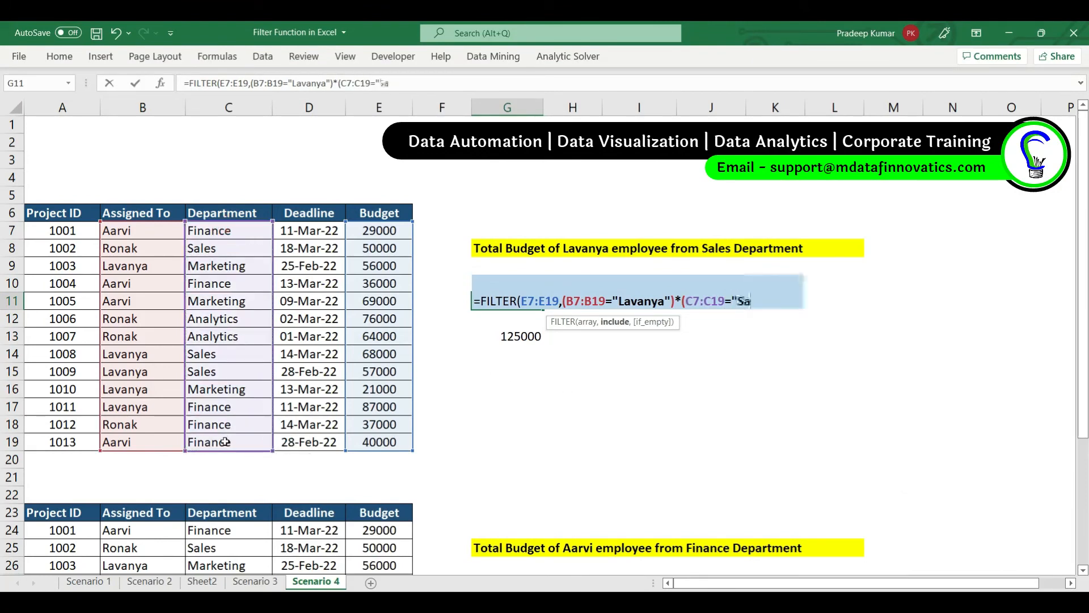
text(les"))
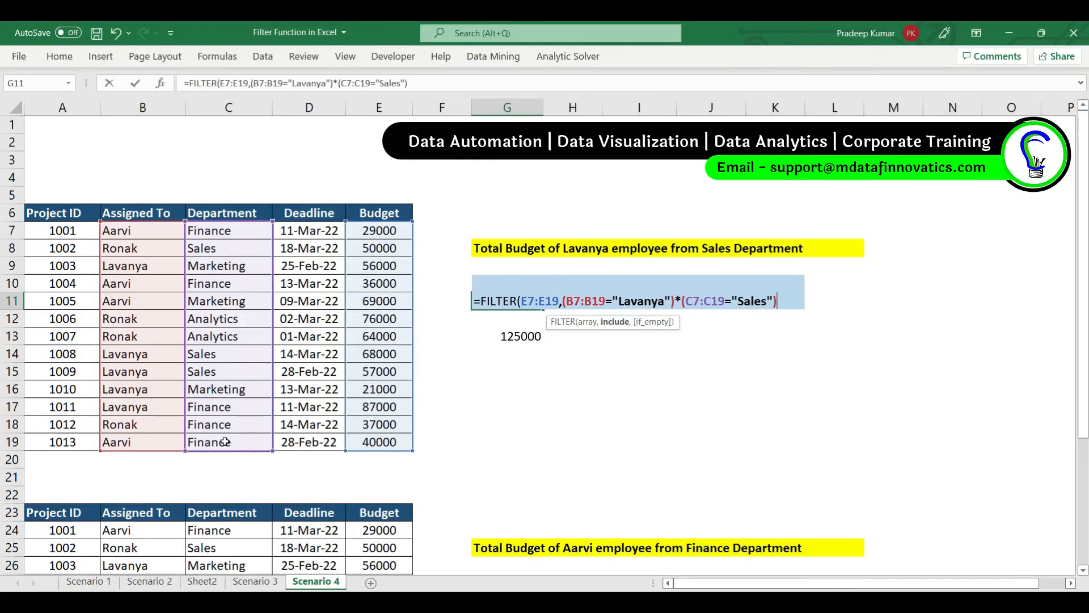
text())
drag(675, 301, 676, 301)
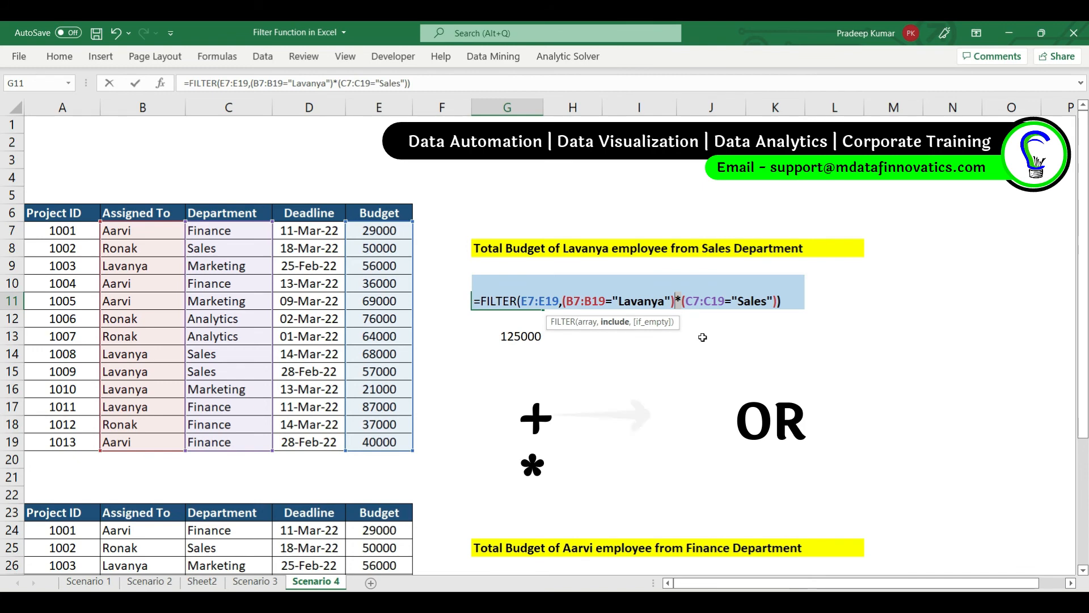
click(682, 295)
click(681, 296)
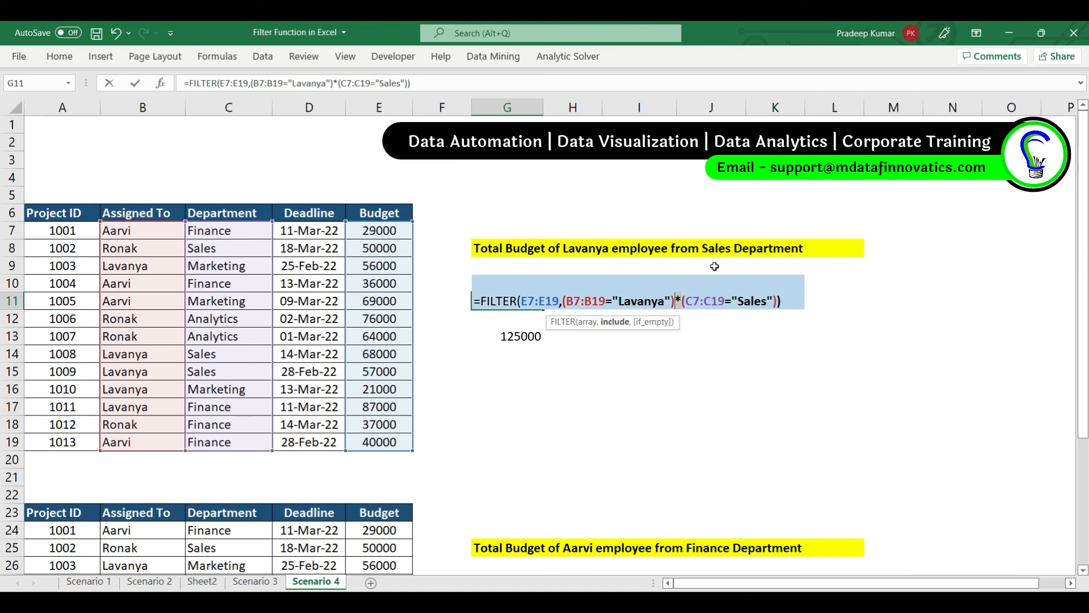
click(795, 300)
key(Return)
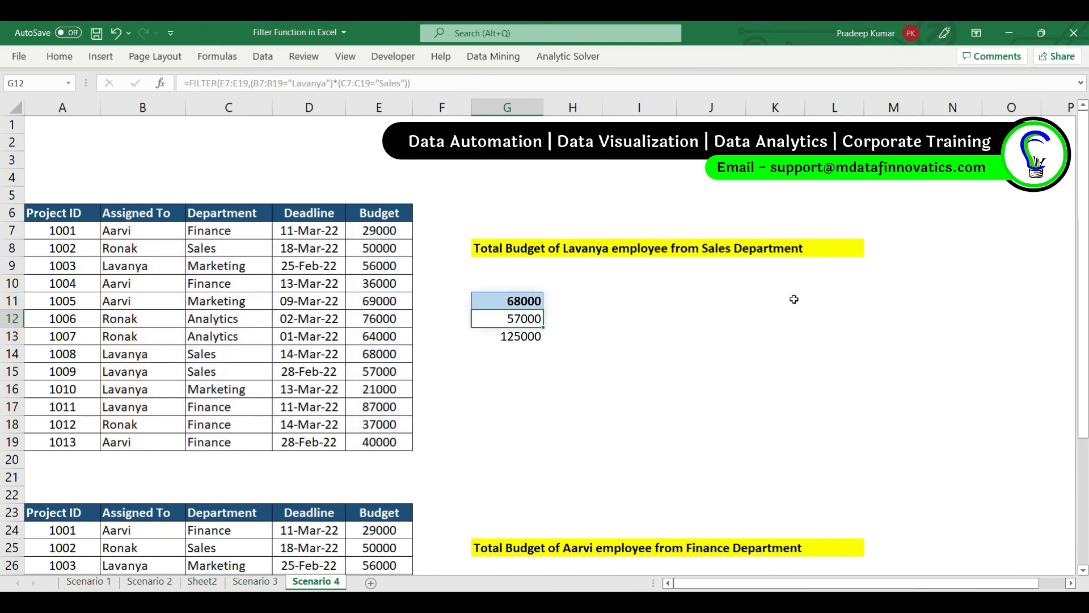
Check the filtered budgets in G11:G12 against the matching project rows A14:E15
click(526, 301)
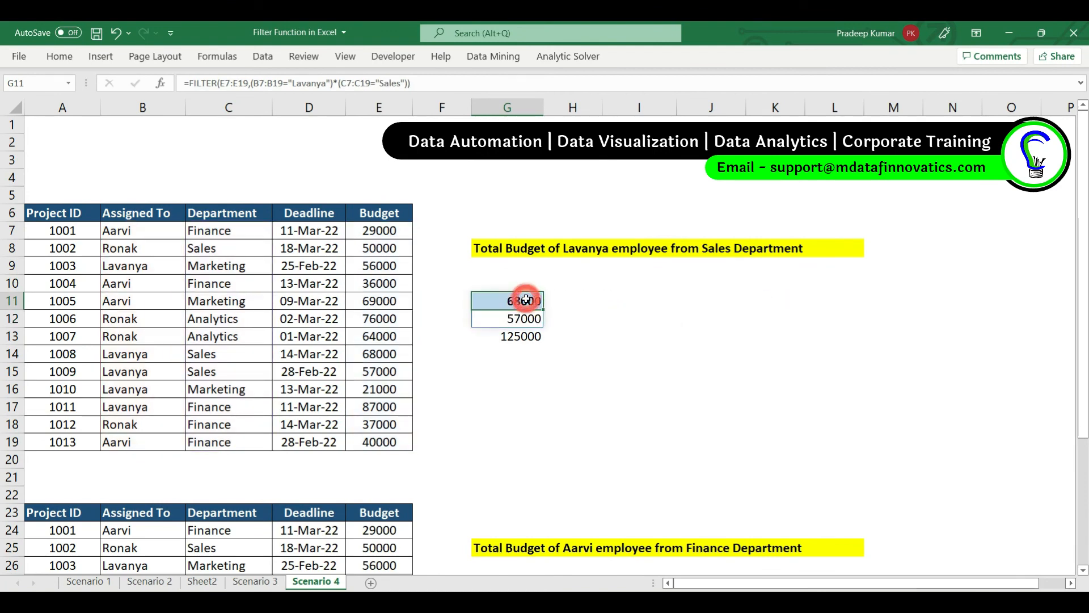
drag(526, 301, 522, 319)
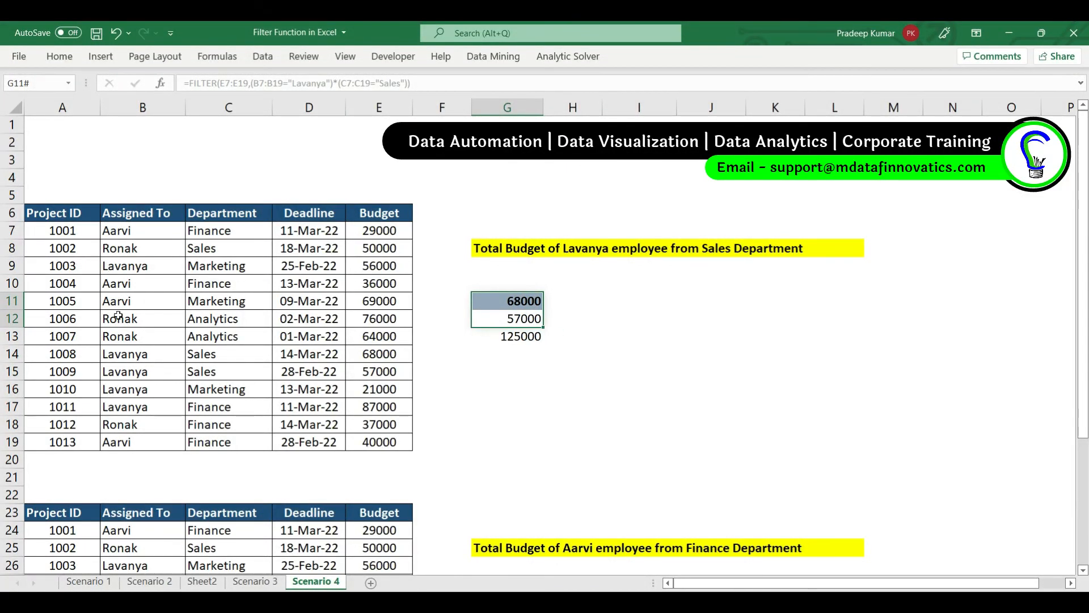
drag(59, 354, 396, 374)
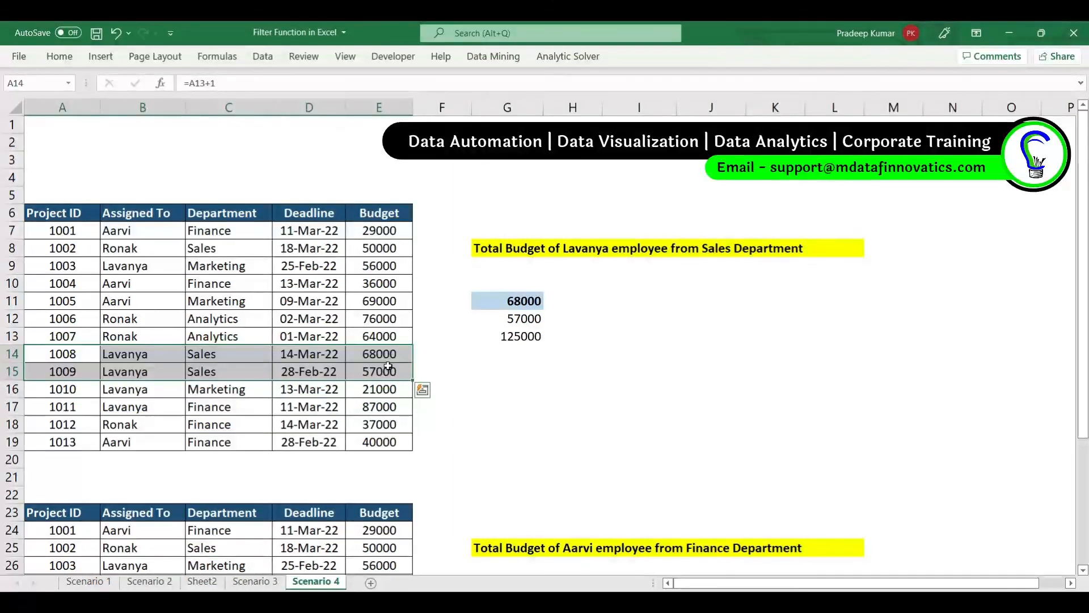
Wrap the FILTER formula in G11 in a SUM function to total the filtered budgets
click(521, 303)
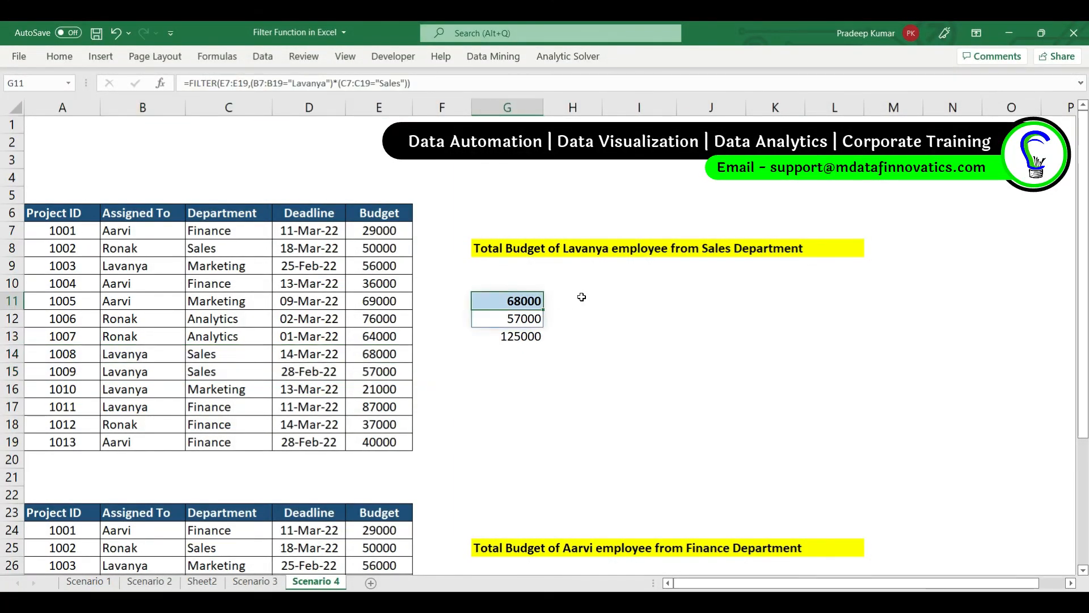
key(F2)
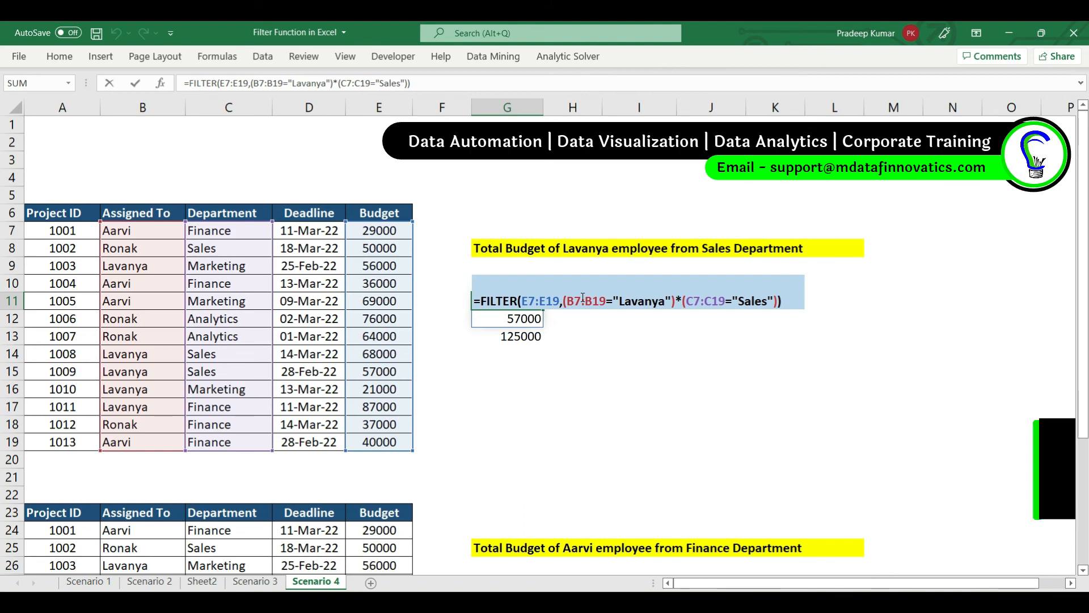
key(Home)
key(Right)
text(sum)
key(Tab)
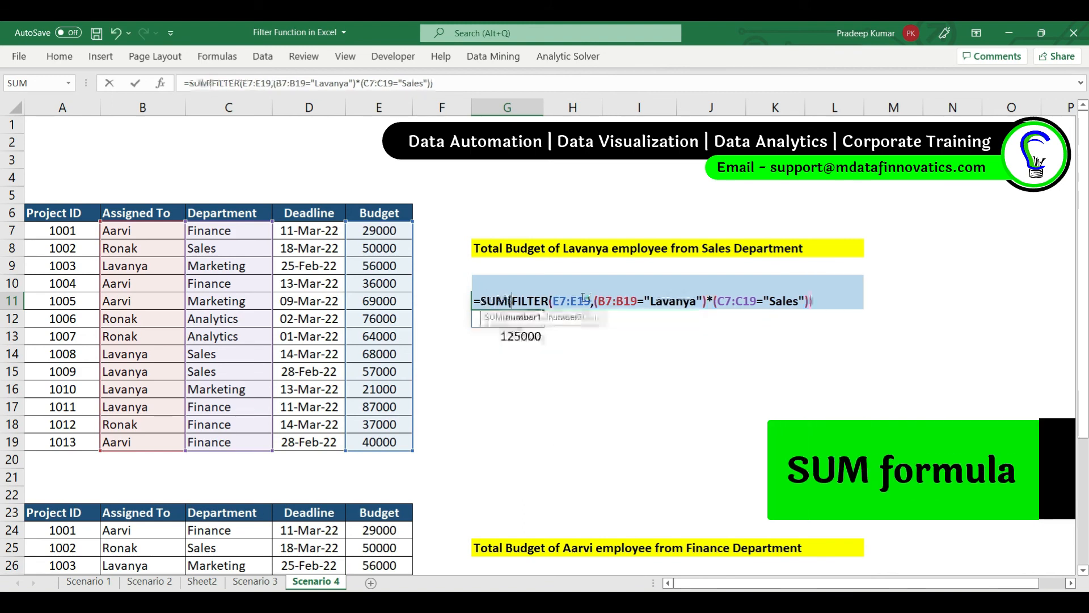
click(817, 299)
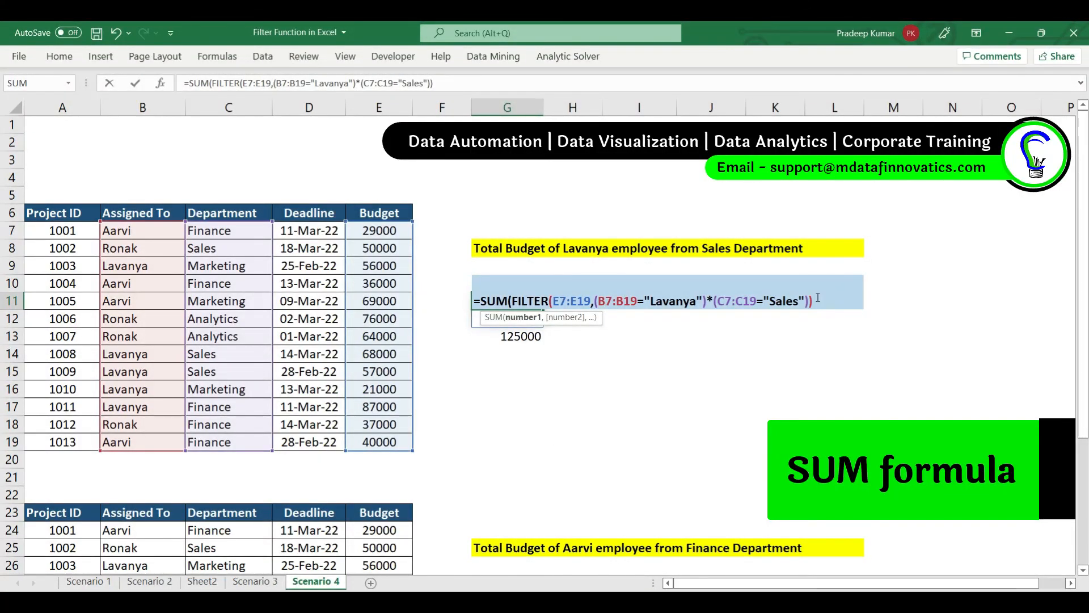
text())
key(Return)
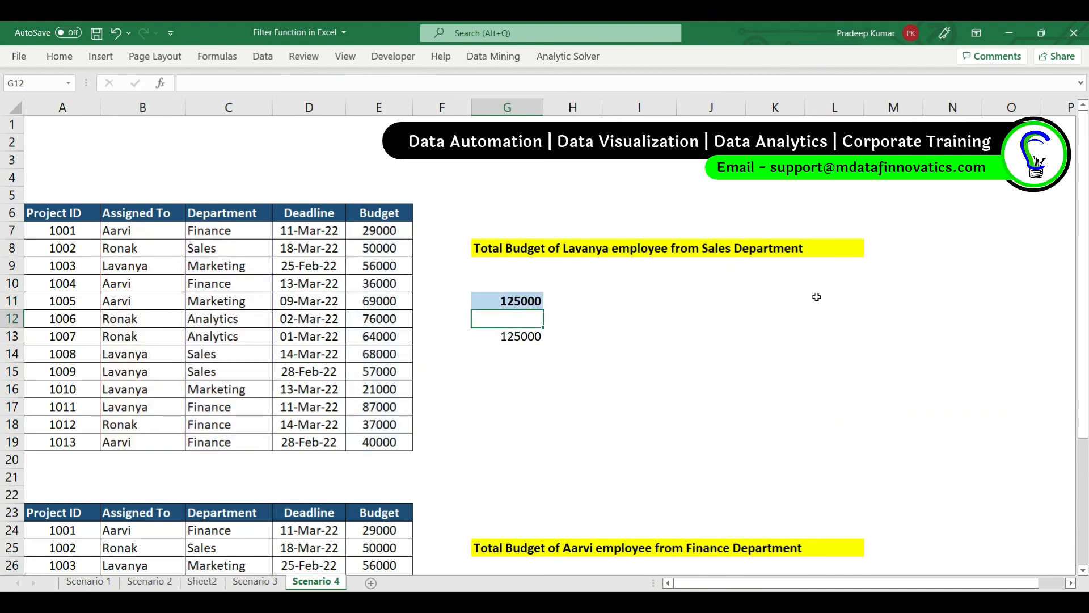
Compare the SUMIFS formula in G13 with the SUM and FILTER formula in G11, leaving both unchanged
double_click(525, 336)
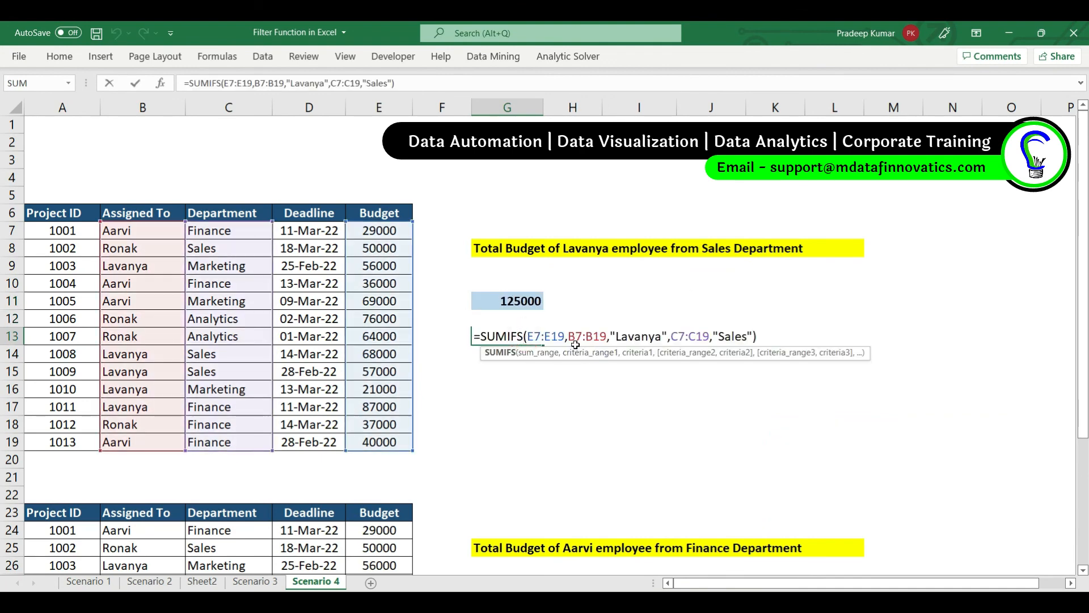
key(Escape)
double_click(524, 301)
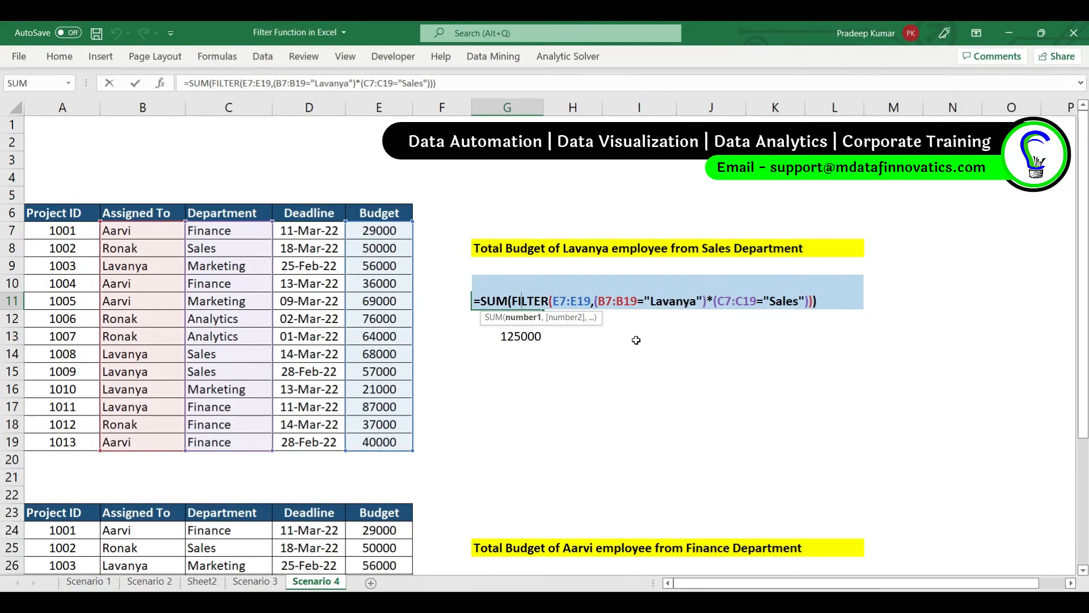
key(Escape)
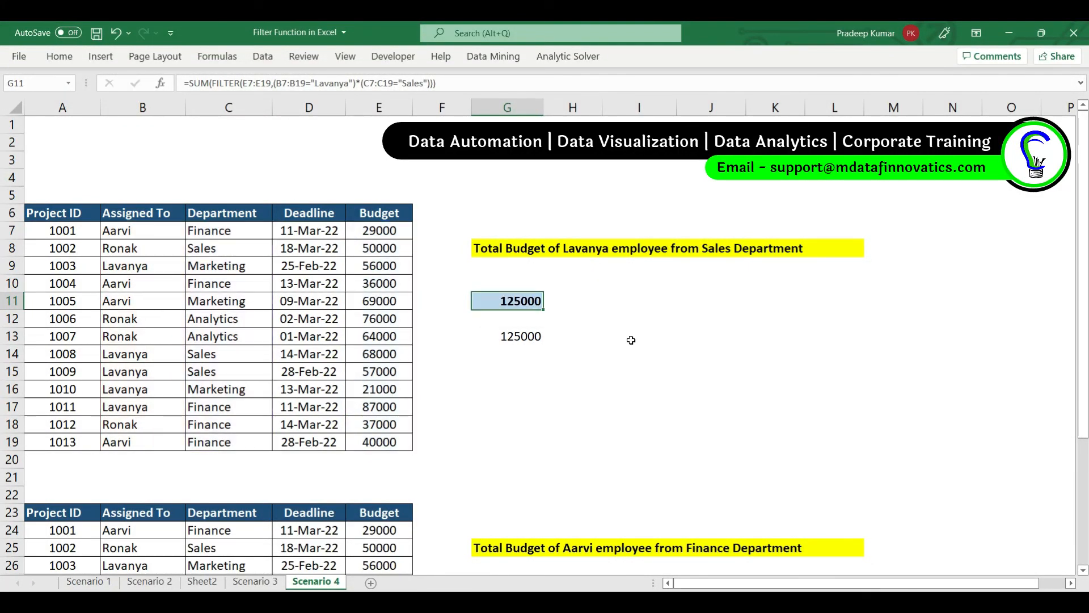
Locate result cell G28 for the Finance total-budget exercise and examine the Assigned To column B23:B36
scroll(636, 340, down, 7)
click(504, 249)
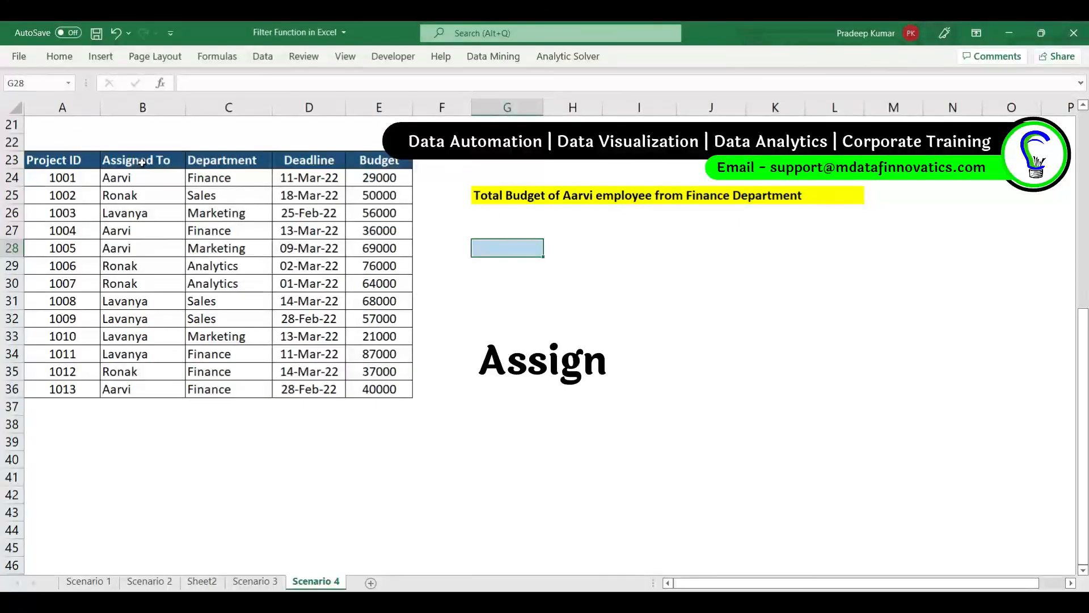
drag(142, 162, 145, 388)
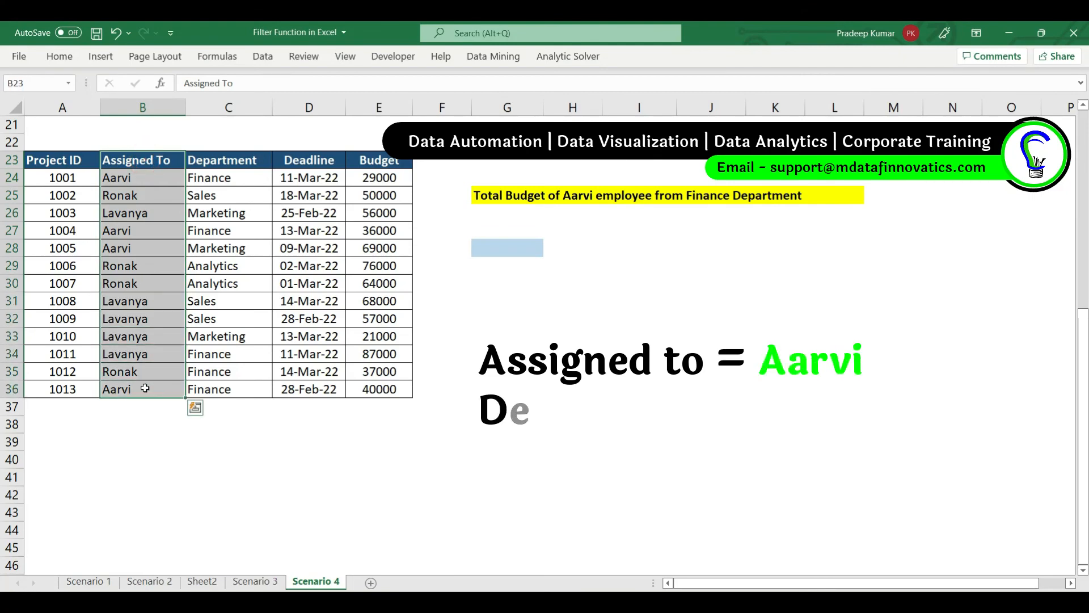